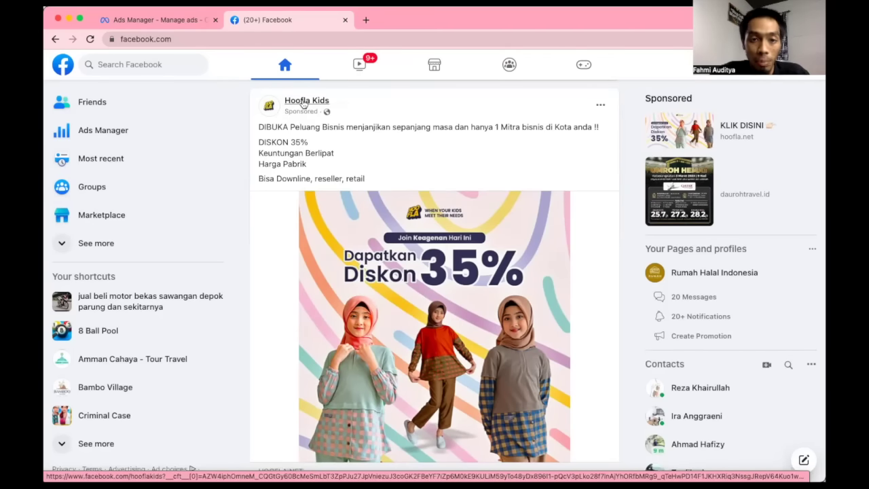
Examine the Hoofla Kids sponsored post in the Facebook feed and open the landing page it links to.
{"action": "mouse_move", "coordinate": [309, 106]}
{"action": "scroll", "coordinate": [467, 290], "scroll_direction": "down", "scroll_amount": 3}
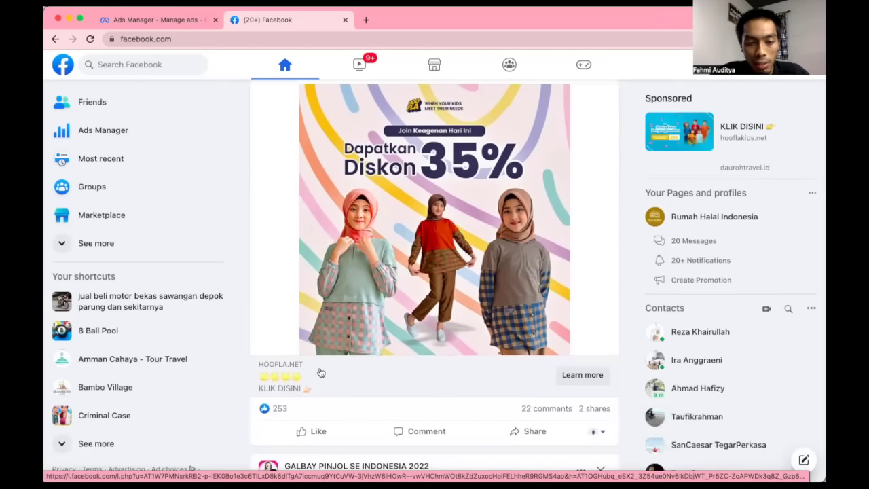
{"action": "scroll", "coordinate": [344, 374], "scroll_direction": "down", "scroll_amount": 1}
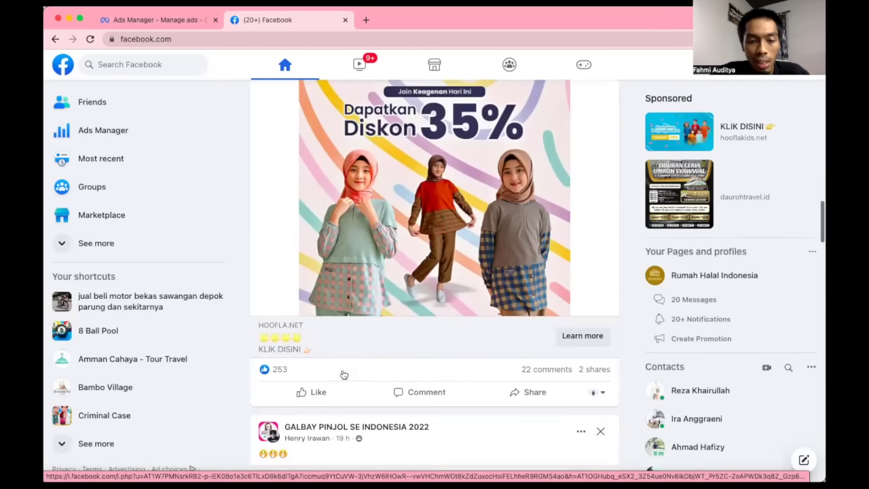
{"action": "scroll", "coordinate": [341, 352], "scroll_direction": "up", "scroll_amount": 1}
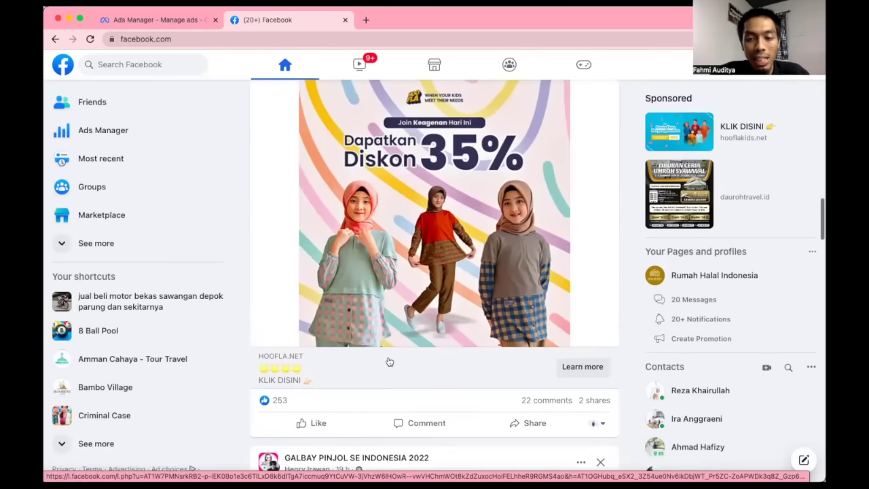
{"action": "scroll", "coordinate": [416, 360], "scroll_direction": "up", "scroll_amount": 1}
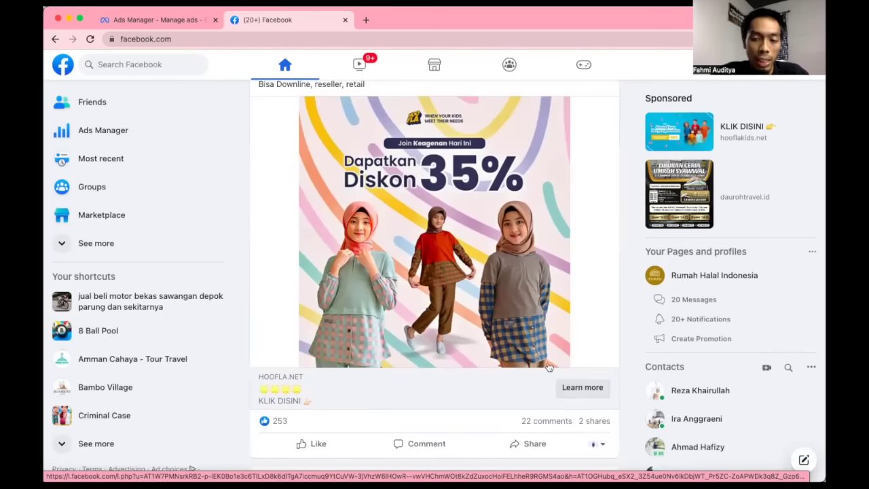
{"action": "left_click", "coordinate": [582, 387]}
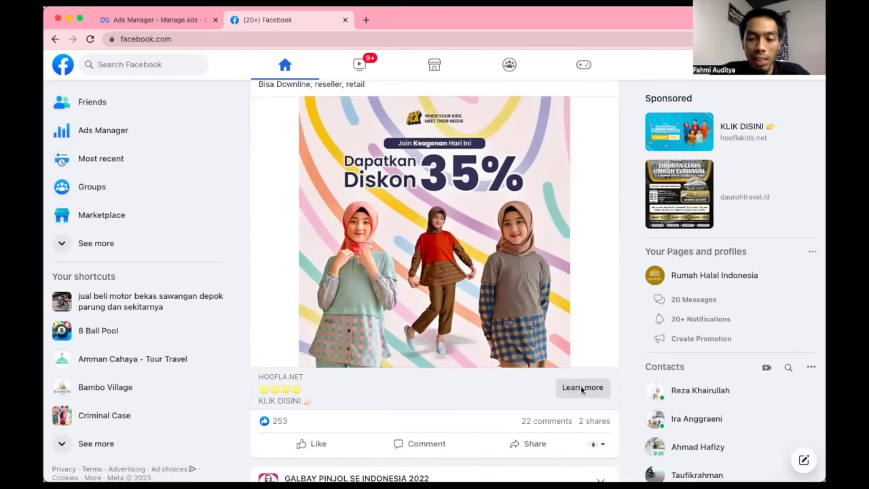
{"action": "left_click", "coordinate": [285, 20]}
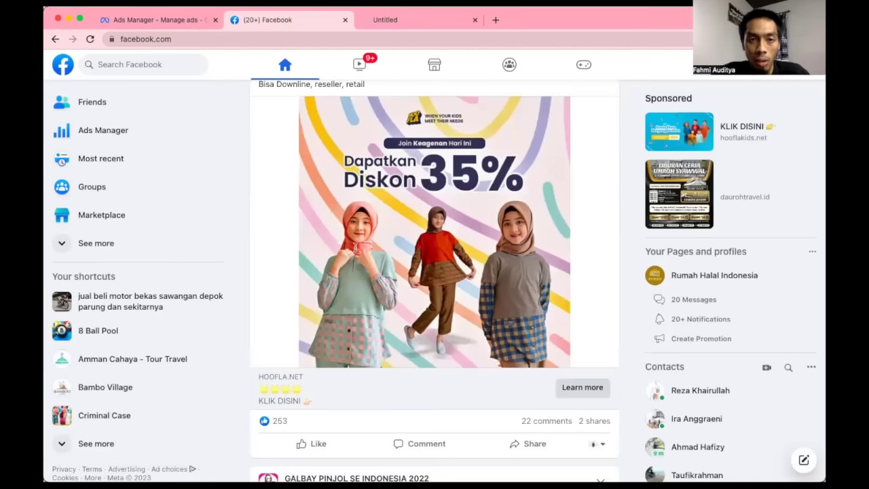
{"action": "left_click", "coordinate": [416, 20]}
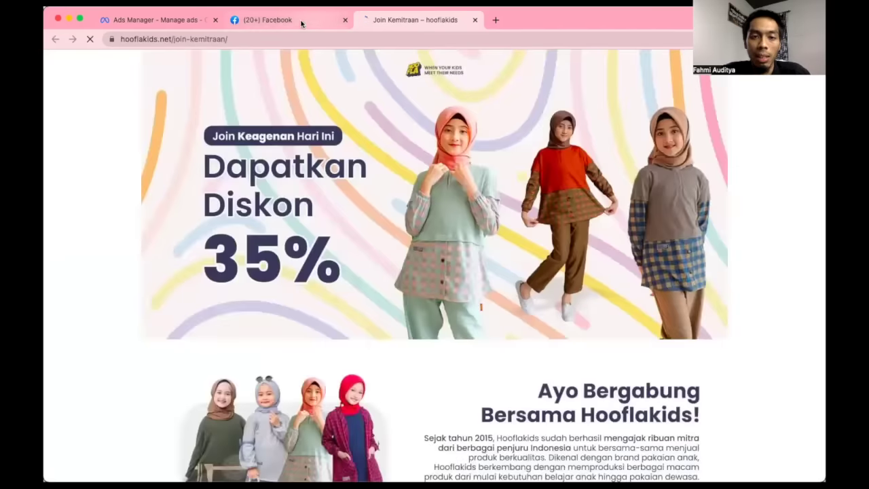
Compare the Hoofla Kids ad's text and image on Facebook with its landing page.
{"action": "left_click", "coordinate": [309, 22]}
{"action": "scroll", "coordinate": [374, 204], "scroll_direction": "up", "scroll_amount": 3}
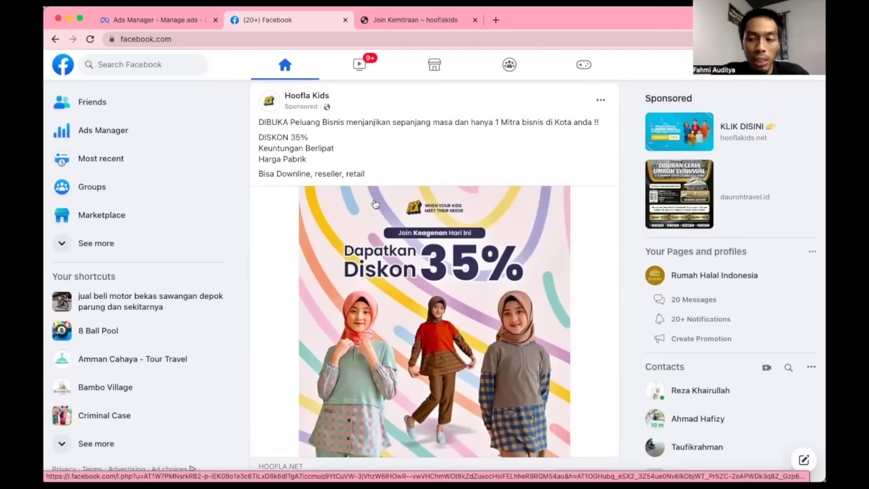
{"action": "left_click", "coordinate": [427, 18]}
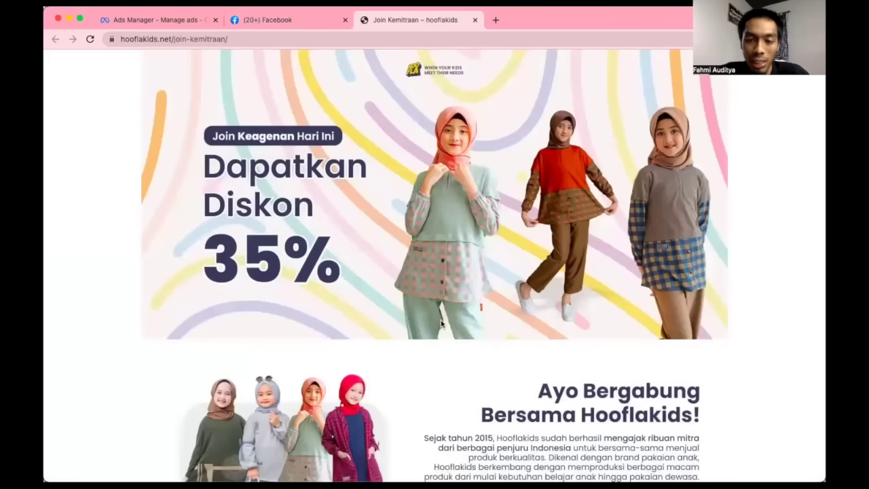
Read through the Join Kemitraan landing page, covering the benefits, partner facilities, product quality, testimonials and video.
{"action": "scroll", "coordinate": [441, 324], "scroll_direction": "down", "scroll_amount": 2}
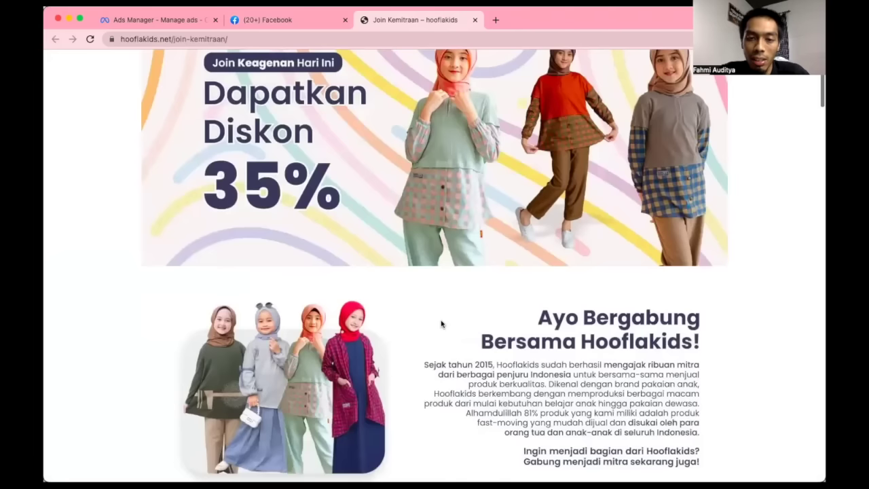
{"action": "scroll", "coordinate": [441, 324], "scroll_direction": "up", "scroll_amount": 2}
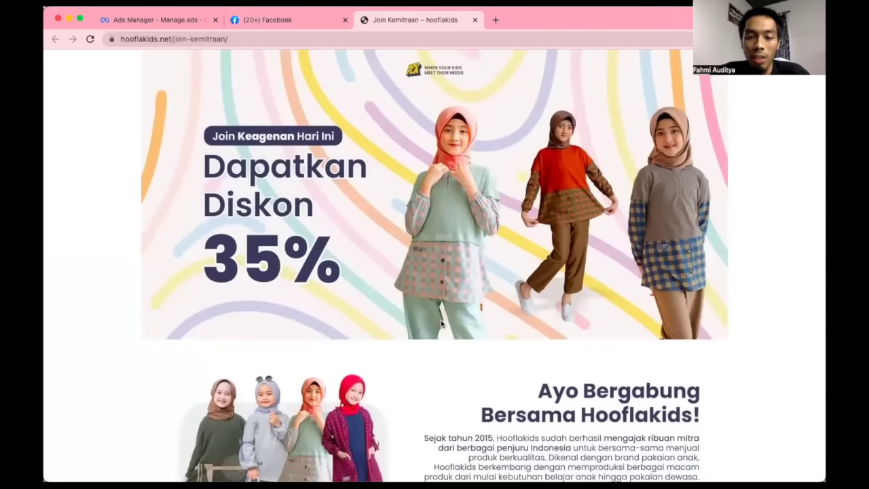
{"action": "scroll", "coordinate": [441, 324], "scroll_direction": "down", "scroll_amount": 8}
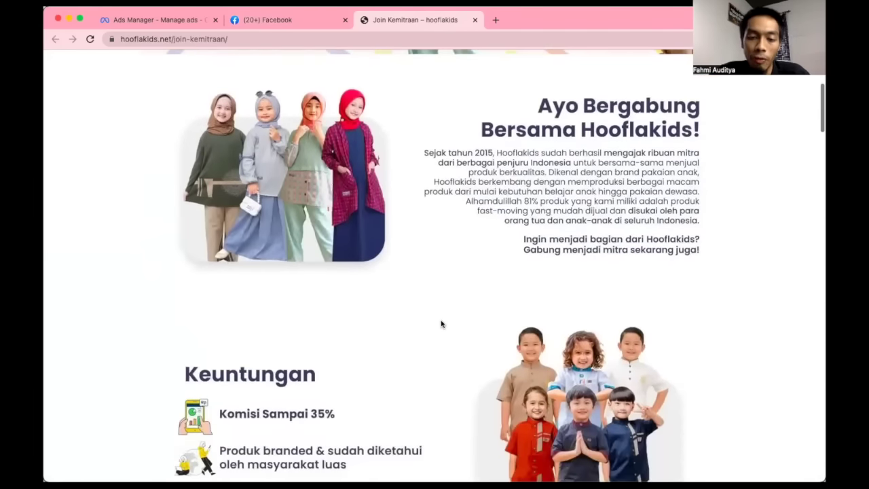
{"action": "scroll", "coordinate": [441, 324], "scroll_direction": "down", "scroll_amount": 15}
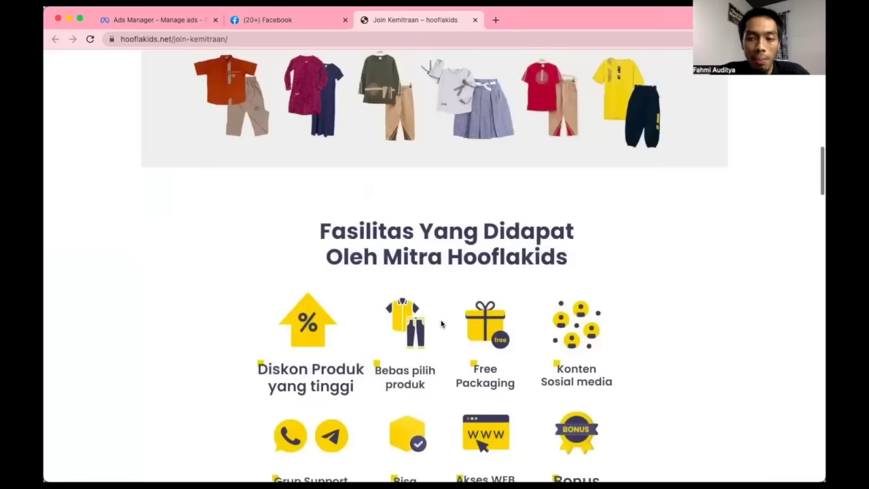
{"action": "scroll", "coordinate": [441, 324], "scroll_direction": "down", "scroll_amount": 10}
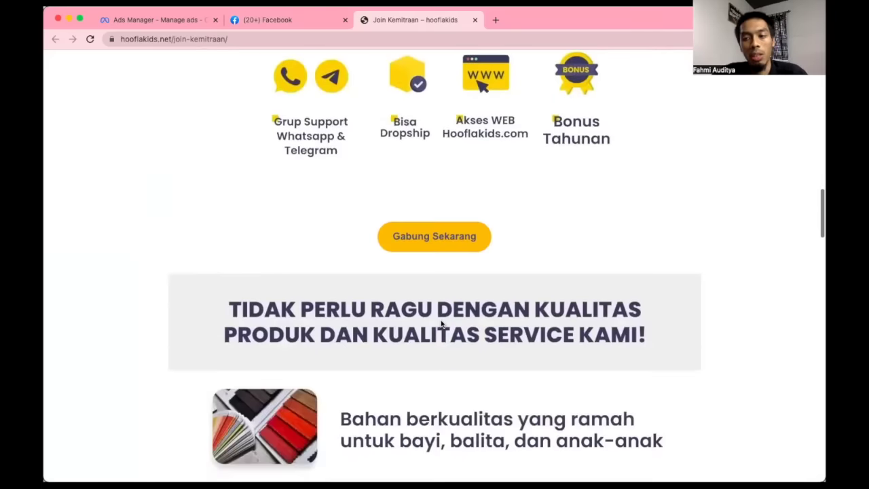
{"action": "scroll", "coordinate": [441, 324], "scroll_direction": "down", "scroll_amount": 15}
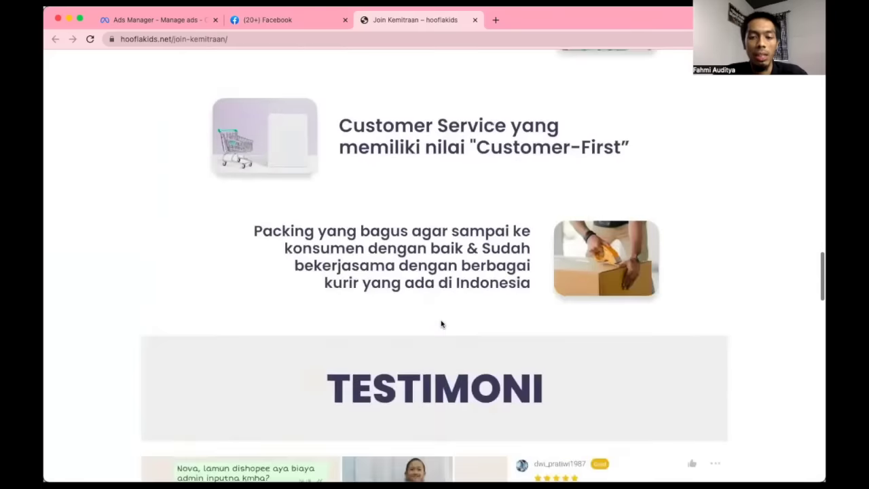
{"action": "scroll", "coordinate": [440, 324], "scroll_direction": "down", "scroll_amount": 13}
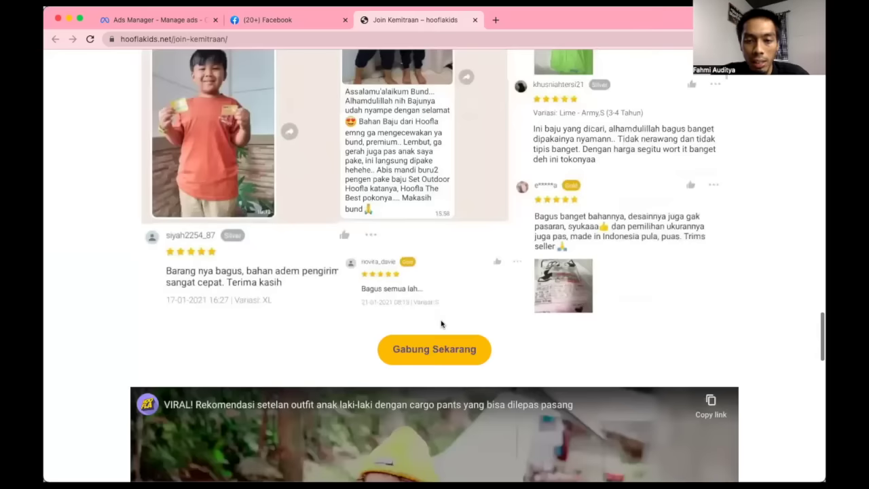
{"action": "scroll", "coordinate": [441, 324], "scroll_direction": "down", "scroll_amount": 20}
{"action": "scroll", "coordinate": [440, 323], "scroll_direction": "up", "scroll_amount": 20}
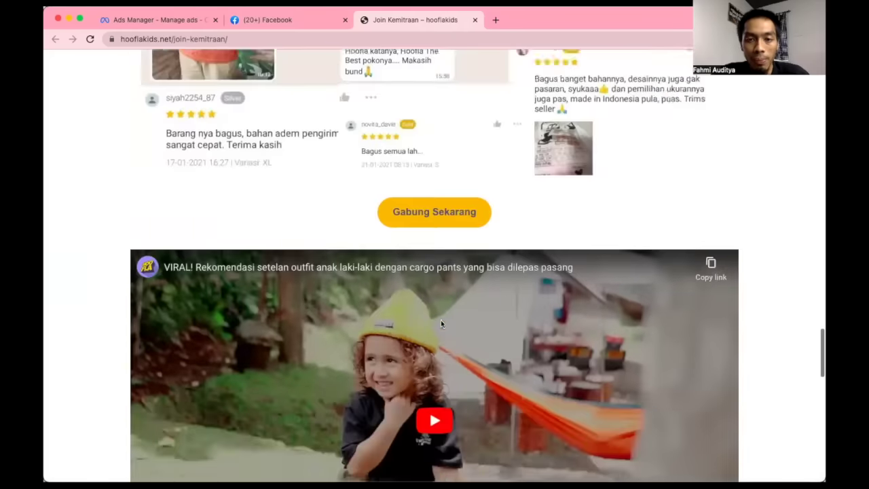
Follow the landing page's Gabung Sekarang link to its WhatsApp chat page, and return to the start of the landing page.
{"action": "scroll", "coordinate": [441, 324], "scroll_direction": "up", "scroll_amount": 2}
{"action": "left_click", "coordinate": [432, 285]}
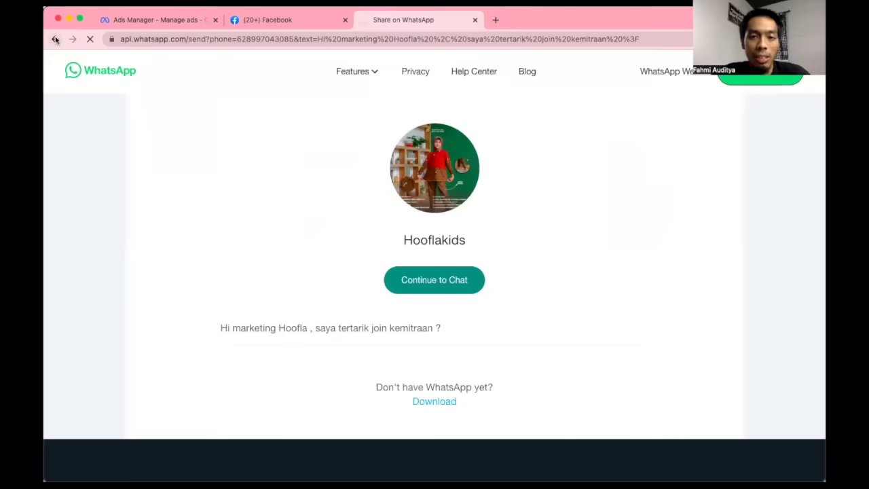
{"action": "left_click", "coordinate": [56, 40]}
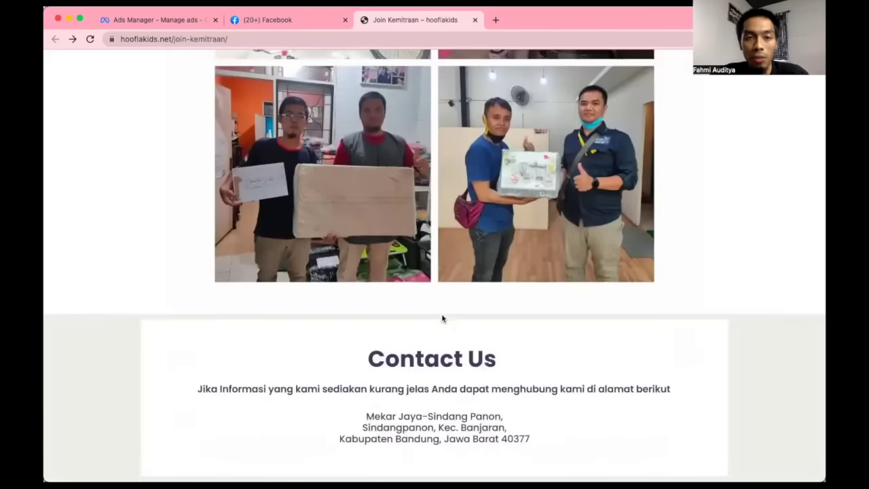
{"action": "scroll", "coordinate": [442, 315], "scroll_direction": "up", "scroll_amount": 15}
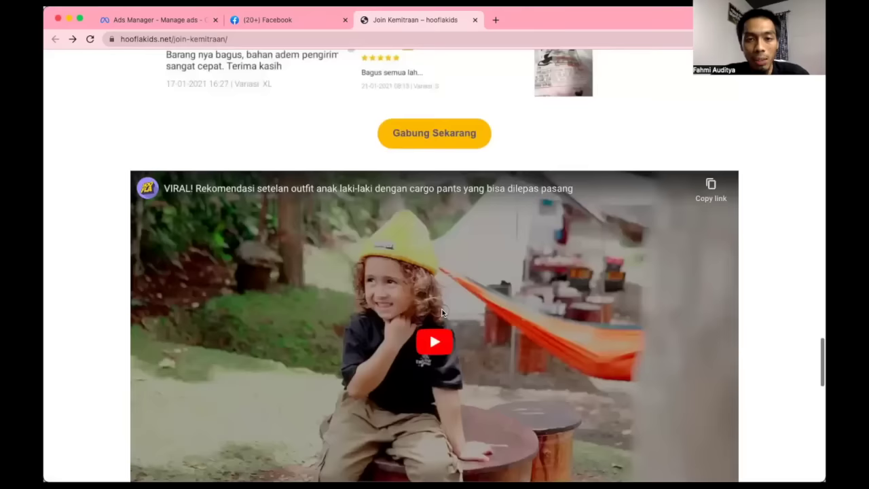
{"action": "scroll", "coordinate": [442, 311], "scroll_direction": "up", "scroll_amount": 20}
{"action": "scroll", "coordinate": [442, 313], "scroll_direction": "up", "scroll_amount": 6}
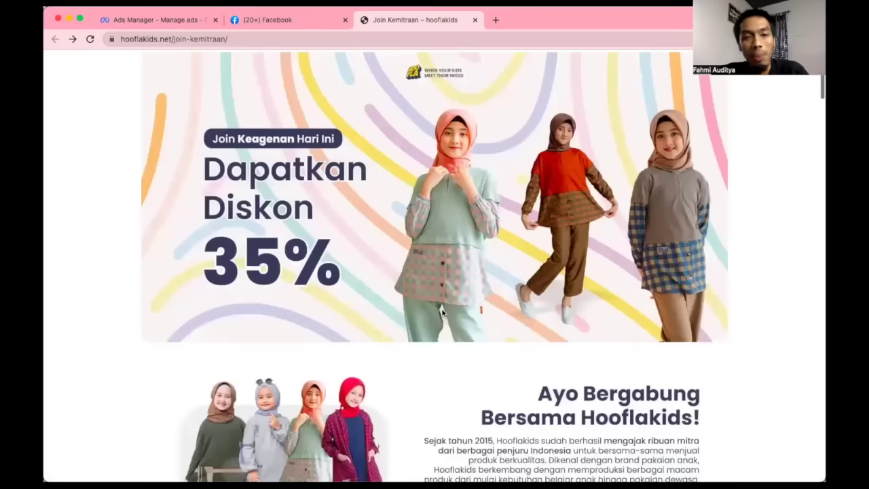
{"action": "scroll", "coordinate": [442, 313], "scroll_direction": "down", "scroll_amount": 1}
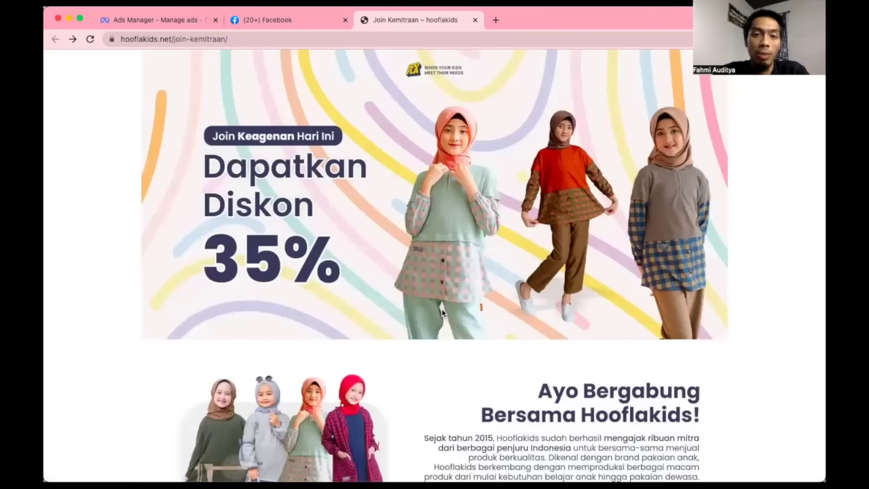
Return to the Facebook feed, look over the available features and creation options such as Page and Ad, and close the overview.
{"action": "left_click", "coordinate": [293, 26]}
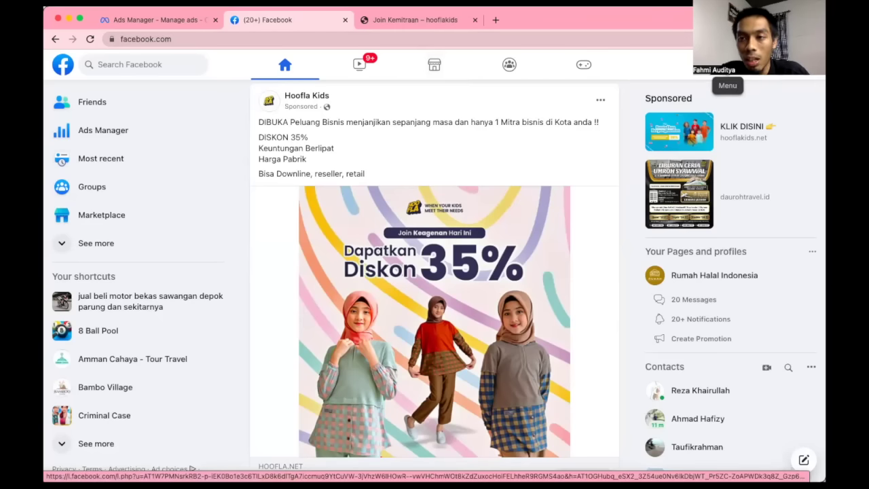
{"action": "left_click", "coordinate": [724, 67]}
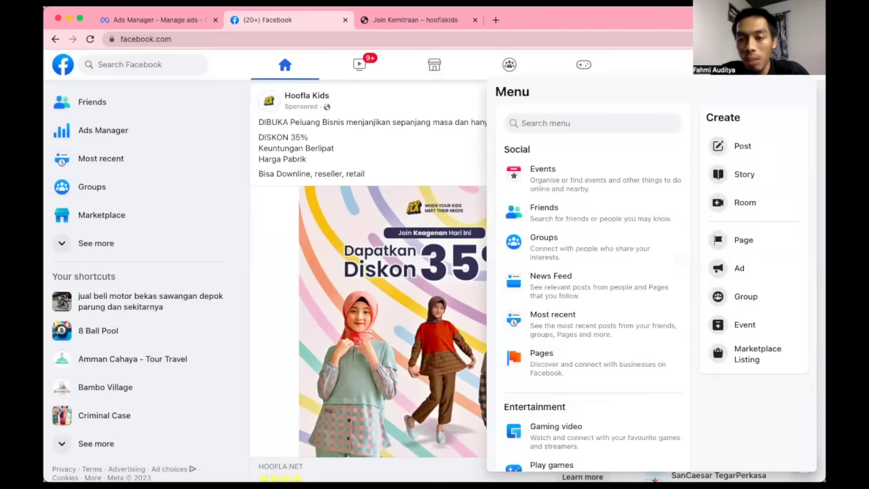
{"action": "left_click", "coordinate": [724, 67]}
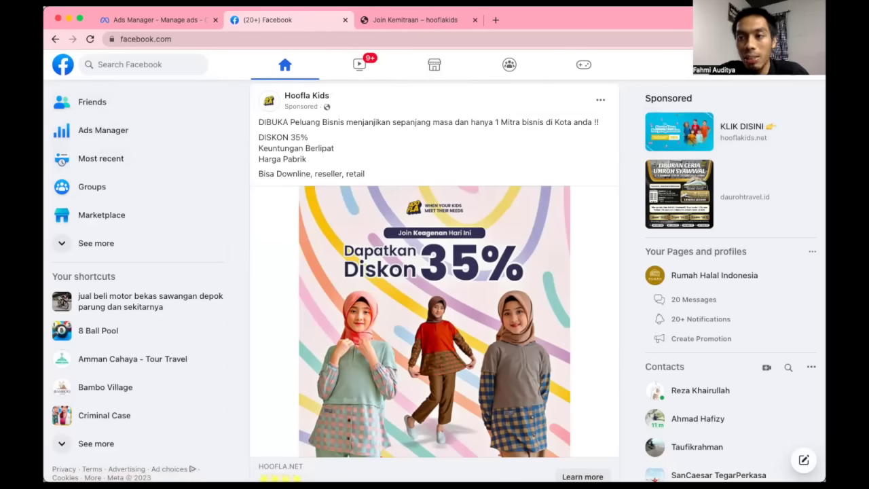
{"action": "left_click", "coordinate": [729, 73]}
{"action": "scroll", "coordinate": [576, 324], "scroll_direction": "down", "scroll_amount": 3}
{"action": "scroll", "coordinate": [583, 327], "scroll_direction": "up", "scroll_amount": 5}
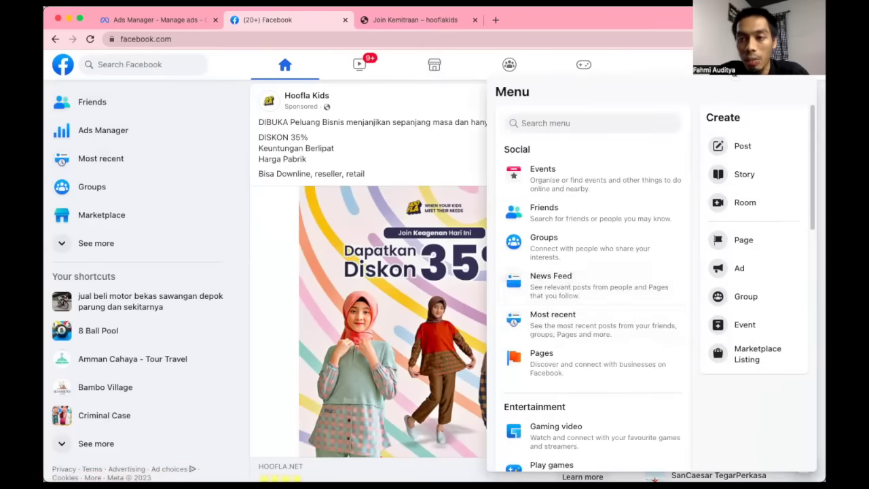
{"action": "left_click", "coordinate": [733, 76]}
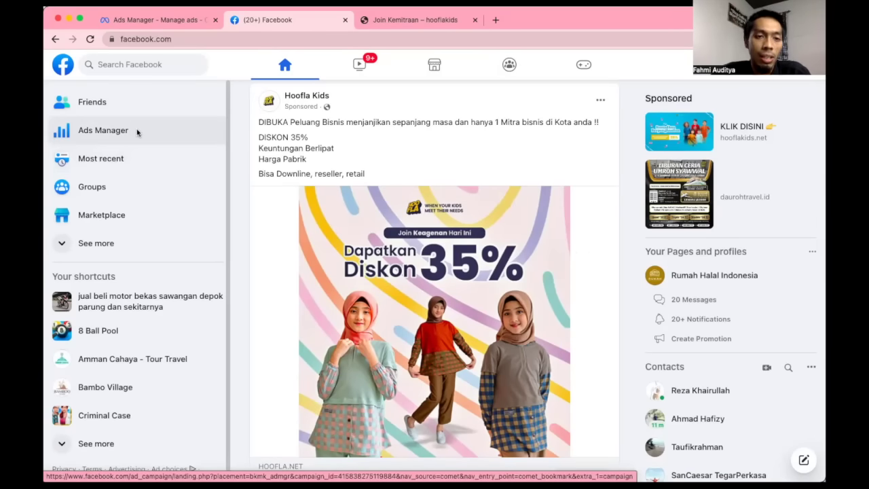
Switch to Ads Manager and examine the campaigns' budget, results, reach, impressions, cost per result and amount spent.
{"action": "left_click", "coordinate": [169, 24]}
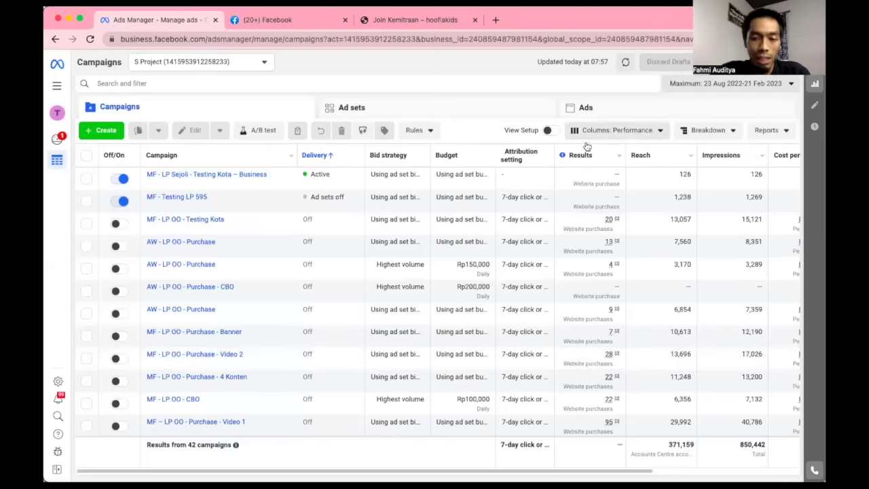
{"action": "scroll", "coordinate": [471, 363], "scroll_direction": "right", "scroll_amount": 2}
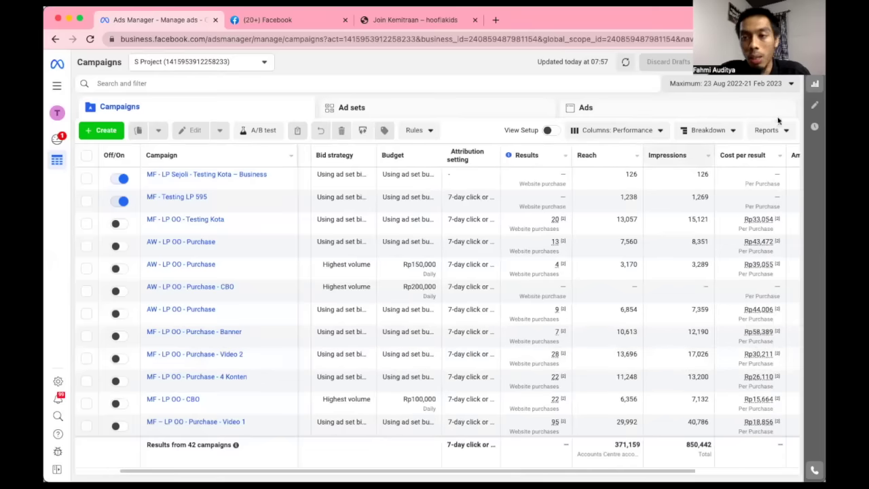
{"action": "scroll", "coordinate": [597, 298], "scroll_direction": "right", "scroll_amount": 2}
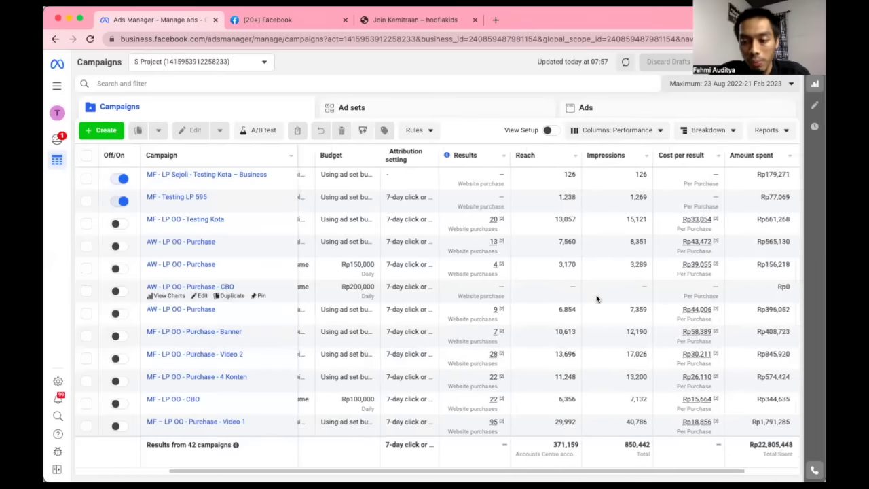
{"action": "scroll", "coordinate": [596, 299], "scroll_direction": "right", "scroll_amount": 2}
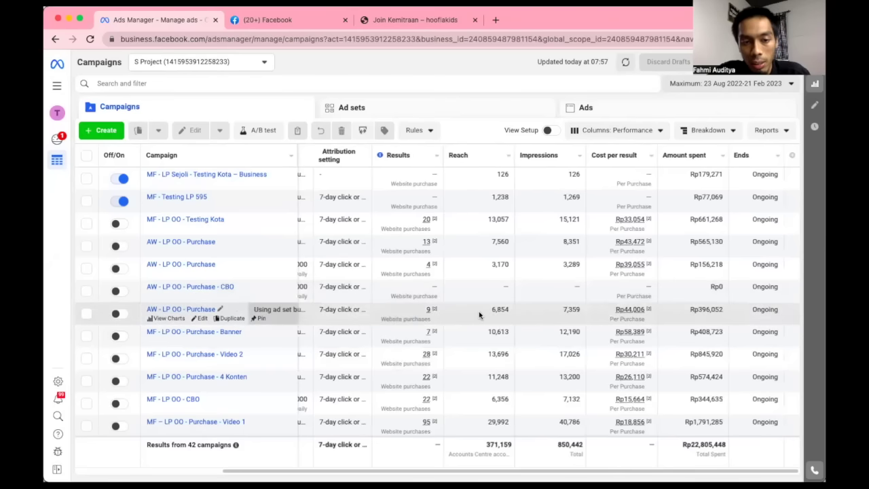
{"action": "scroll", "coordinate": [436, 319], "scroll_direction": "down", "scroll_amount": 1}
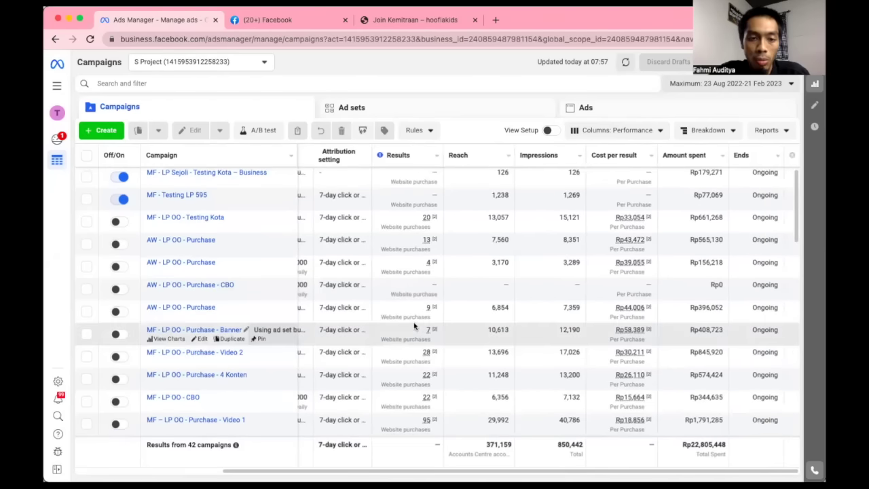
{"action": "scroll", "coordinate": [411, 335], "scroll_direction": "left", "scroll_amount": 4}
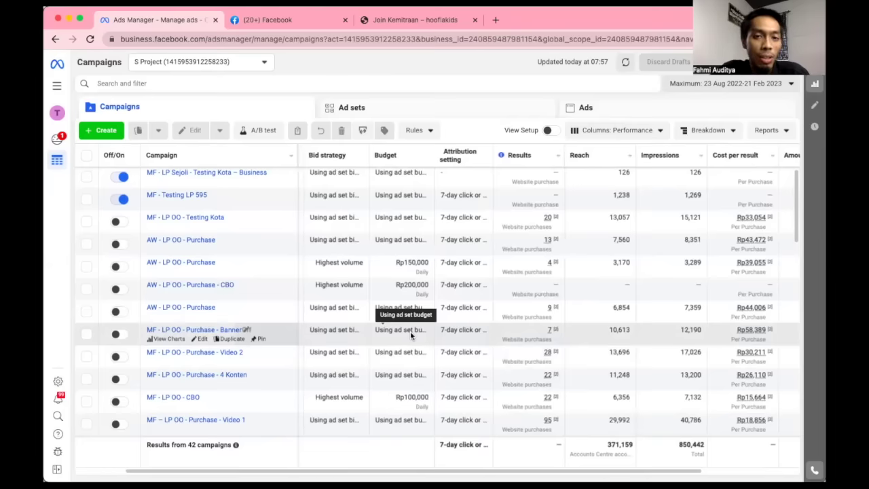
{"action": "scroll", "coordinate": [504, 360], "scroll_direction": "right", "scroll_amount": 2}
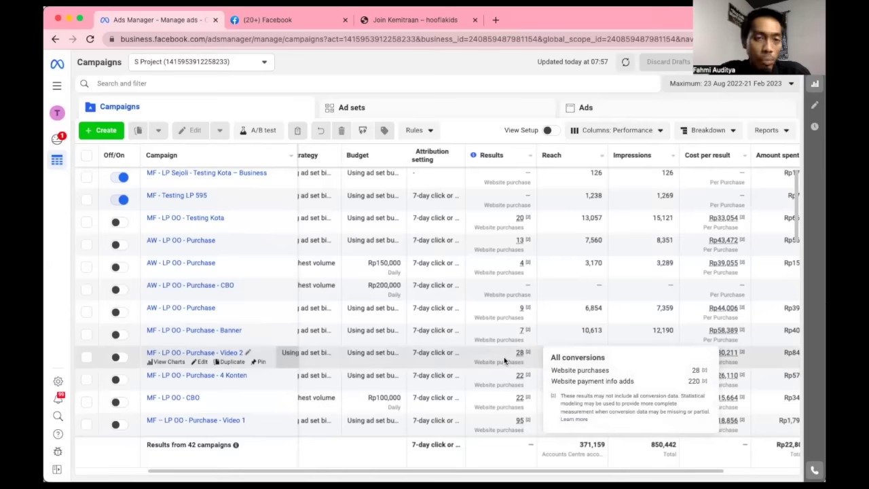
{"action": "scroll", "coordinate": [505, 359], "scroll_direction": "right", "scroll_amount": 1}
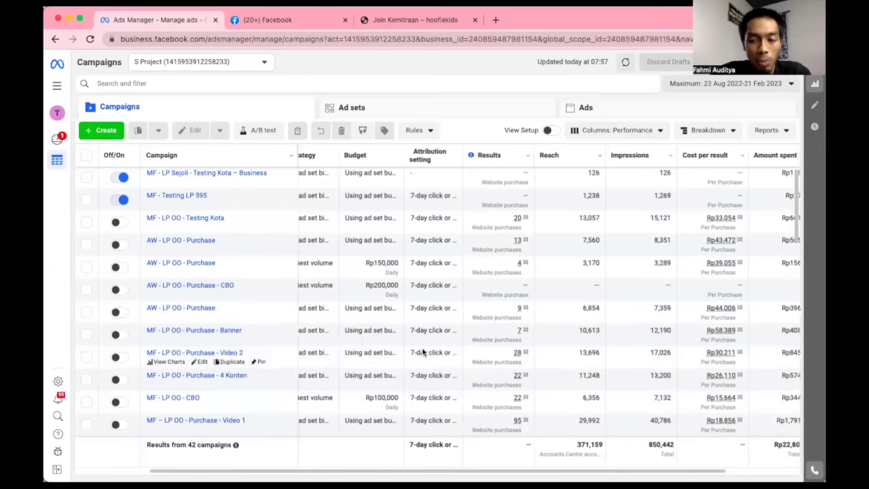
Look over the remaining performance columns of the campaign list and start creating a new campaign.
{"action": "scroll", "coordinate": [422, 350], "scroll_direction": "right", "scroll_amount": 5}
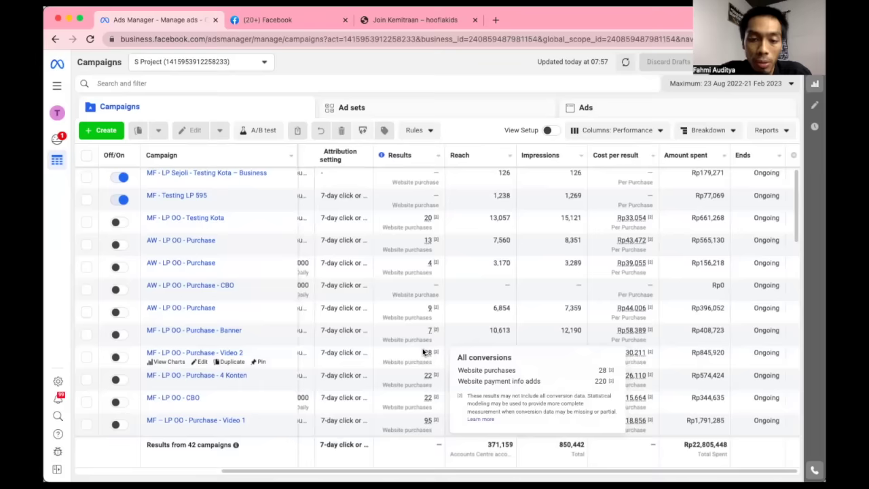
{"action": "scroll", "coordinate": [422, 351], "scroll_direction": "left", "scroll_amount": 10}
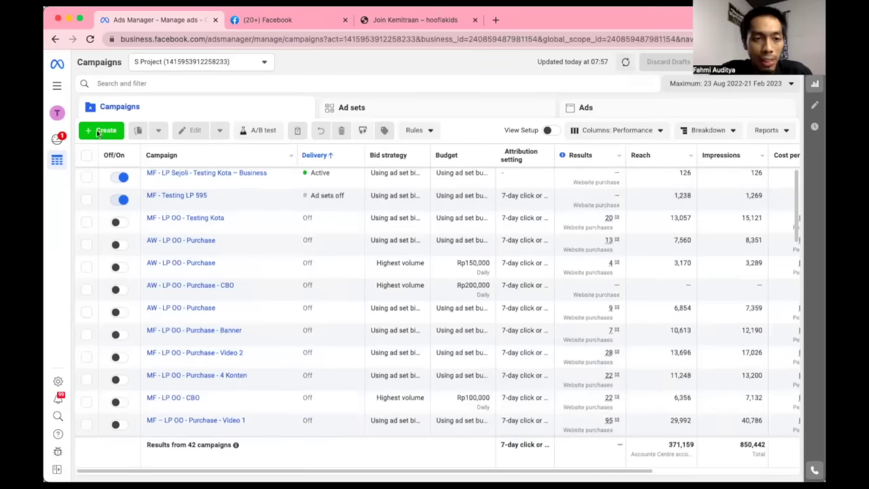
{"action": "key", "text": "super+plus"}
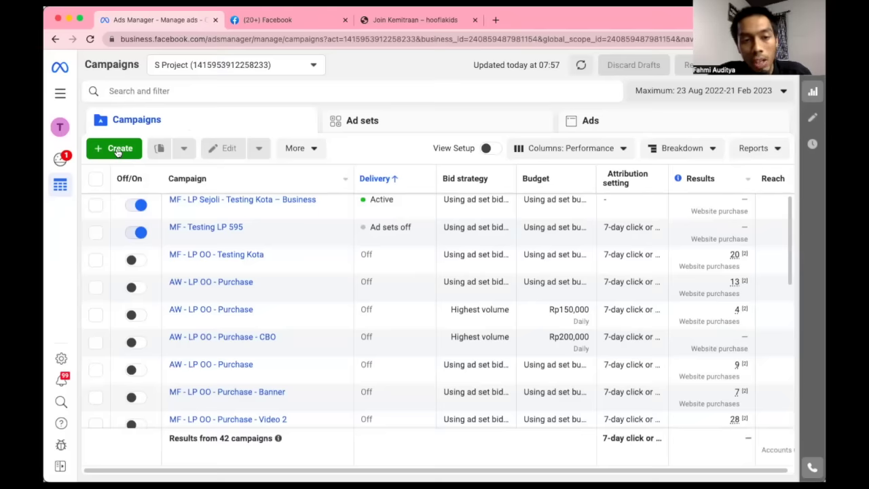
{"action": "mouse_move", "coordinate": [231, 215]}
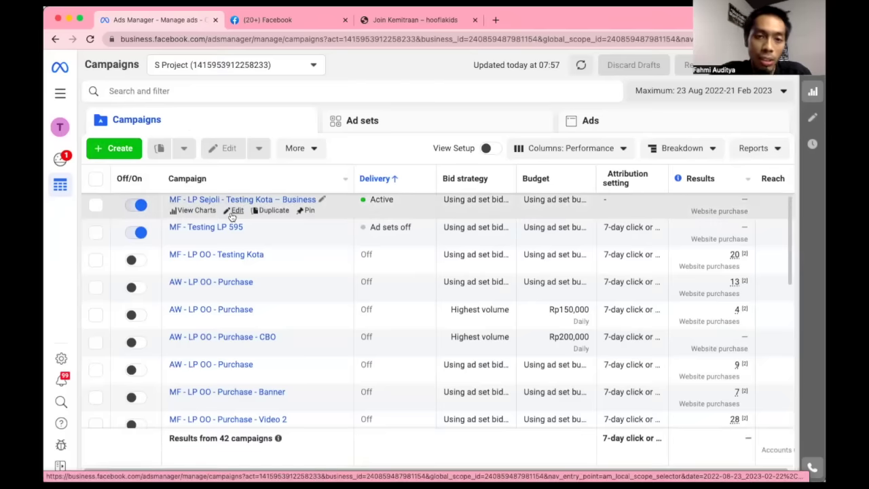
{"action": "mouse_move", "coordinate": [288, 334]}
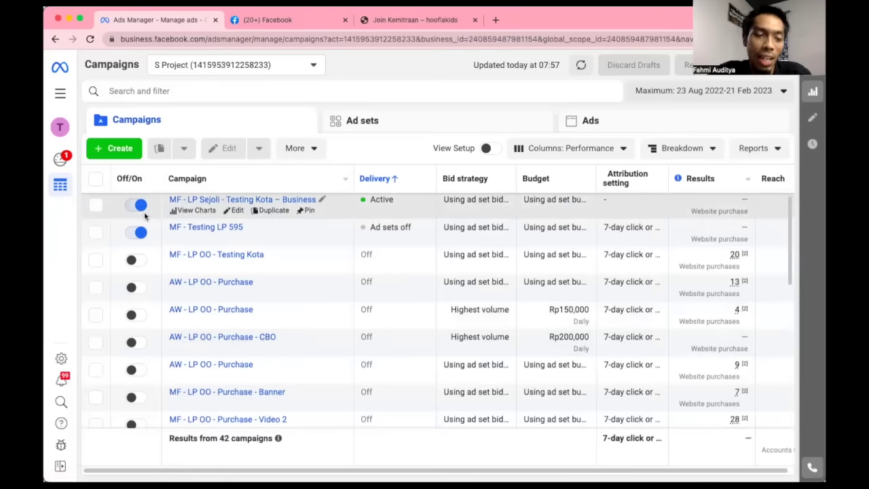
{"action": "left_click", "coordinate": [117, 152]}
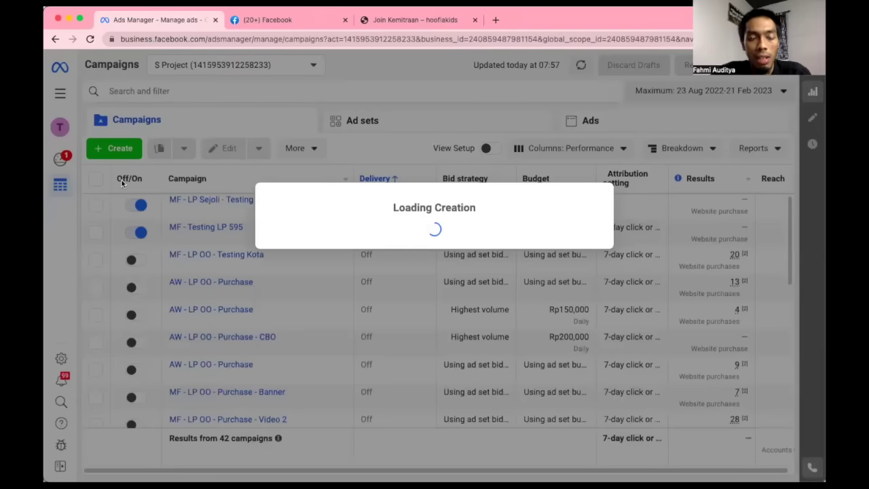
Review the campaign objectives, choose Sales, and set it up as a manual sales campaign.
{"action": "scroll", "coordinate": [359, 328], "scroll_direction": "down", "scroll_amount": 2}
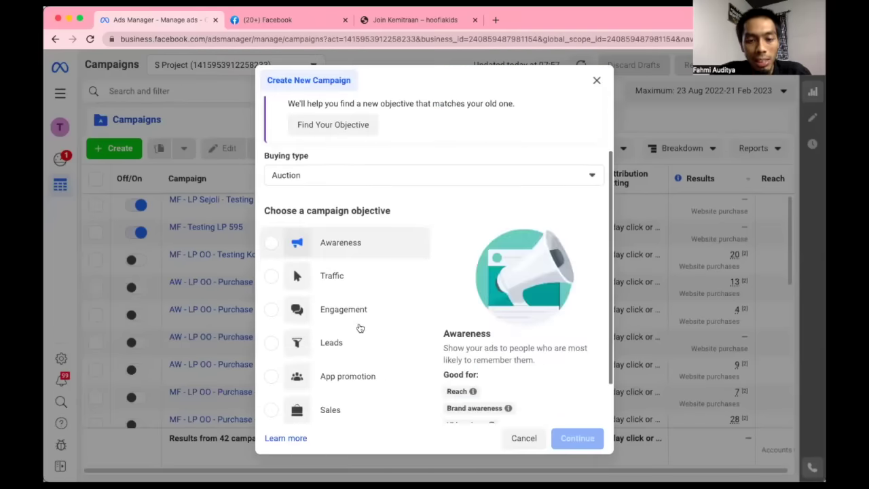
{"action": "scroll", "coordinate": [360, 328], "scroll_direction": "down", "scroll_amount": 2}
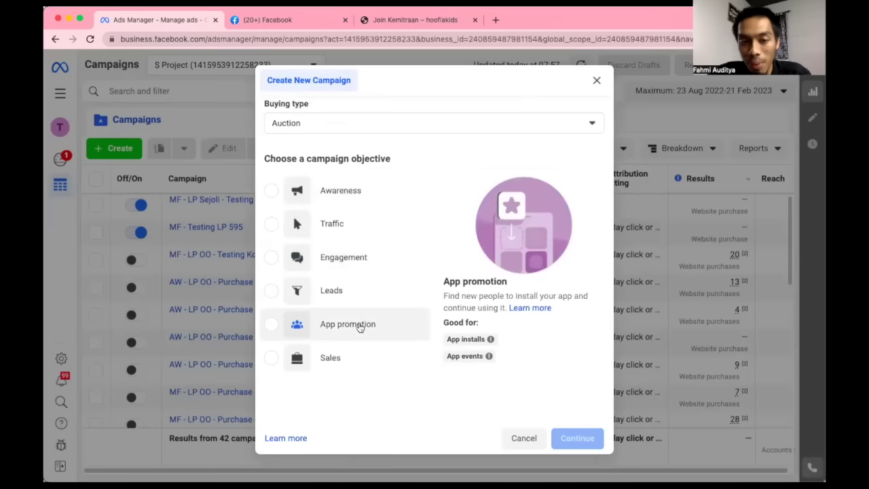
{"action": "scroll", "coordinate": [360, 328], "scroll_direction": "up", "scroll_amount": 1}
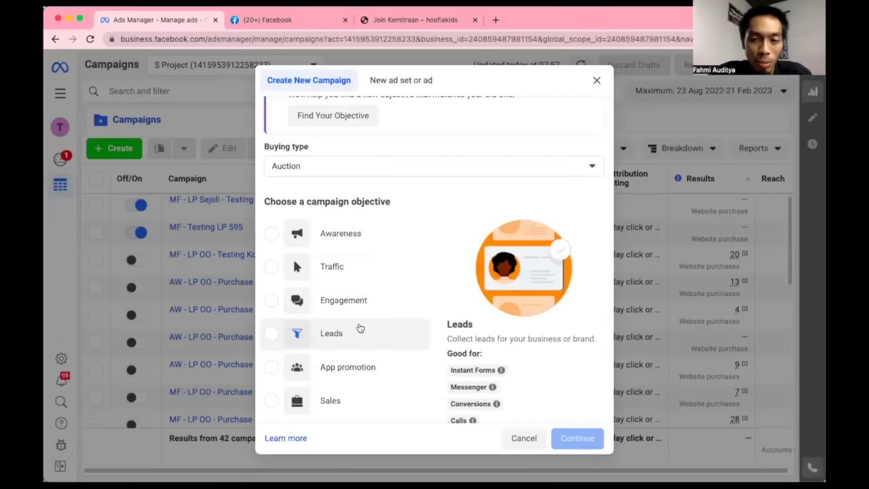
{"action": "scroll", "coordinate": [360, 328], "scroll_direction": "down", "scroll_amount": 1}
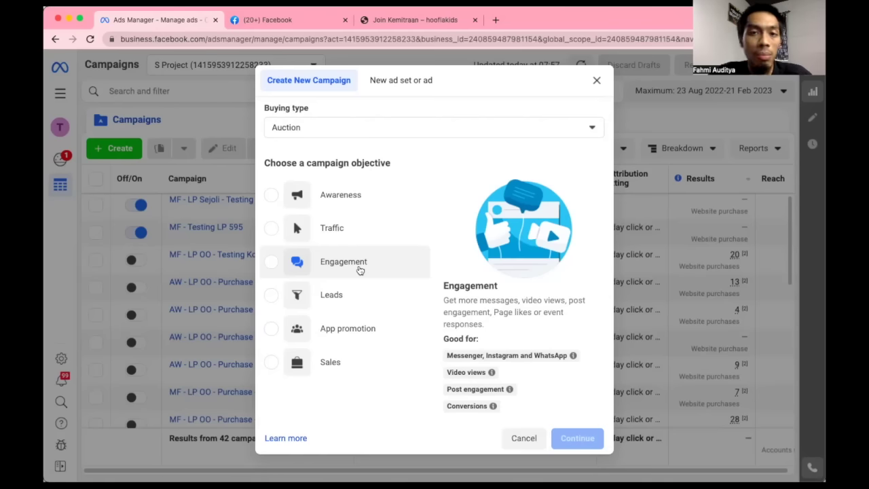
{"action": "scroll", "coordinate": [377, 382], "scroll_direction": "down", "scroll_amount": 1}
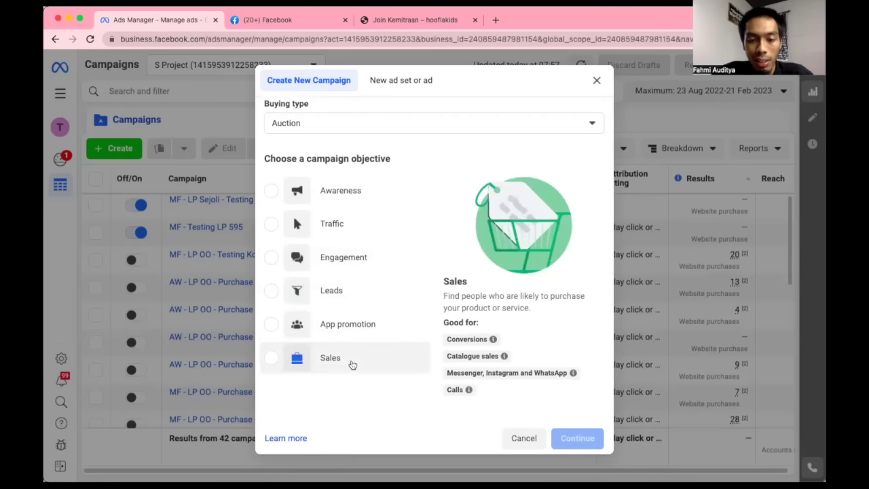
{"action": "left_click", "coordinate": [353, 365]}
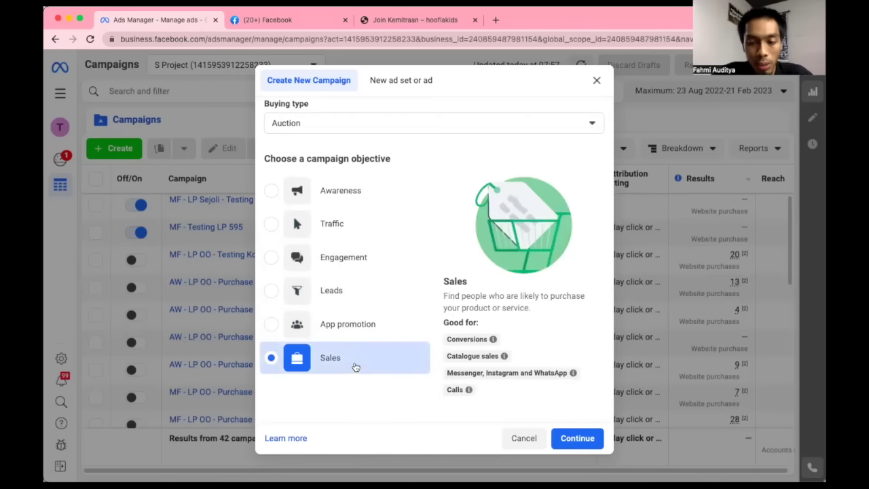
{"action": "left_click", "coordinate": [577, 438]}
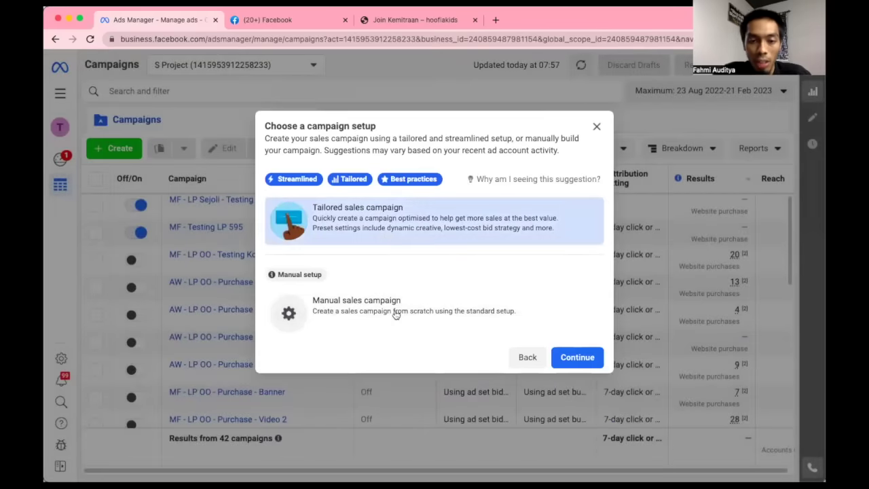
{"action": "left_click", "coordinate": [372, 311]}
{"action": "left_click", "coordinate": [571, 364]}
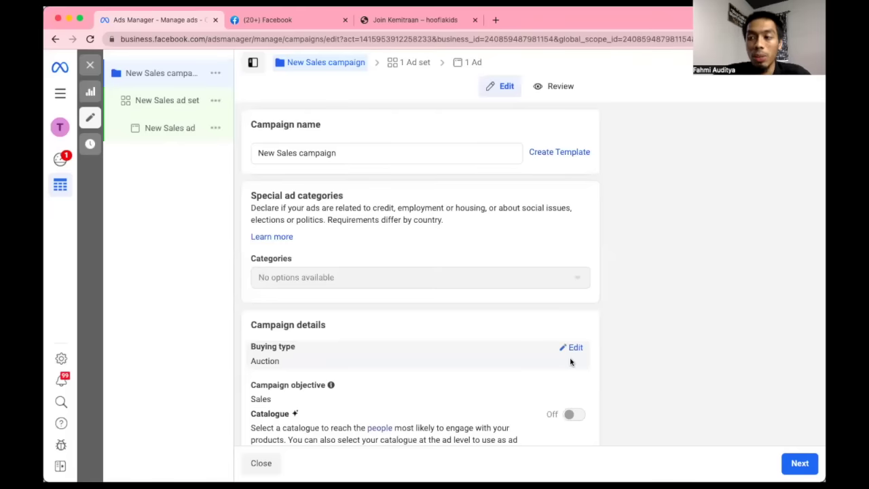
Name the new campaign "Properti Syariah 1 - Konten A".
{"action": "triple_click", "coordinate": [364, 156]}
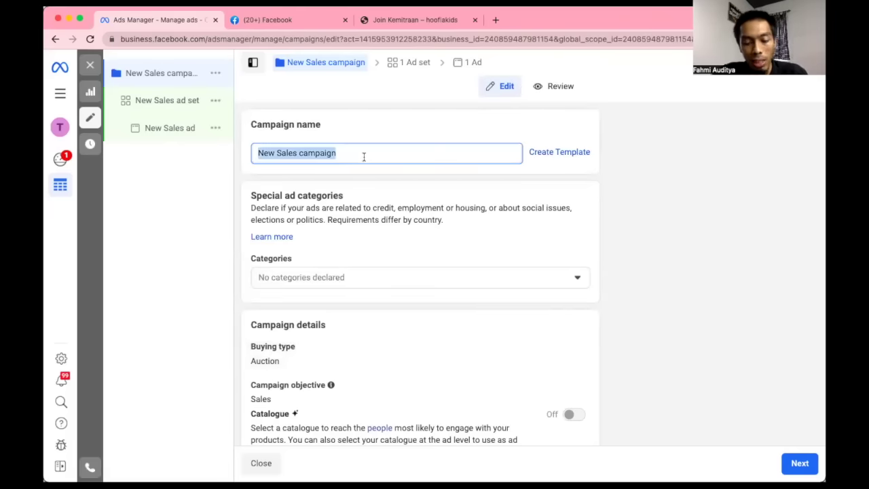
{"action": "type", "text": "Properti "}
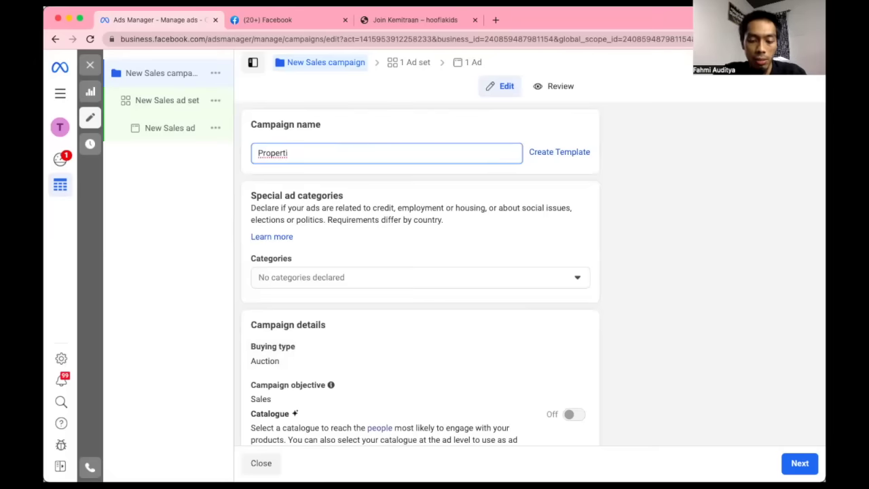
{"action": "type", "text": "Syariah 1"}
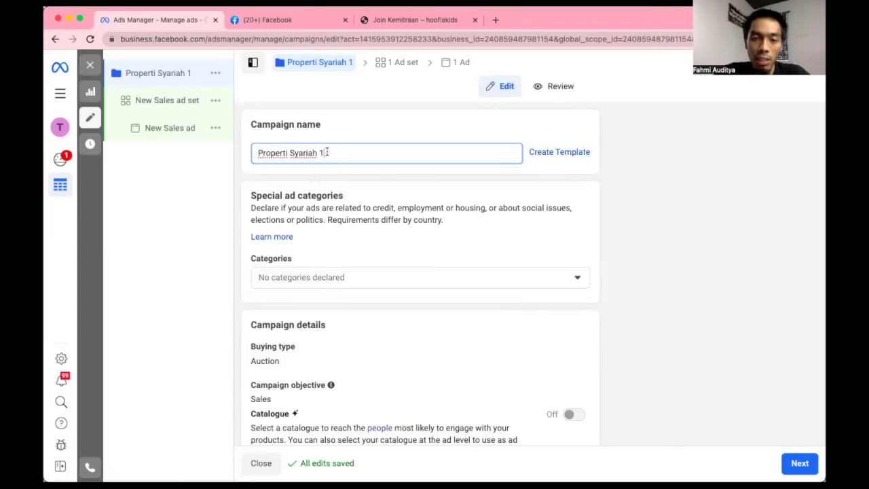
{"action": "type", "text": "- "}
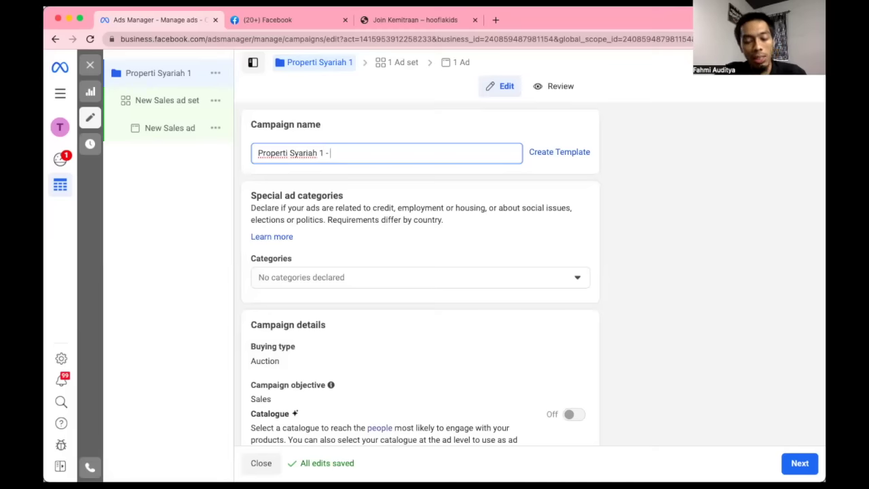
{"action": "type", "text": "Testin"}
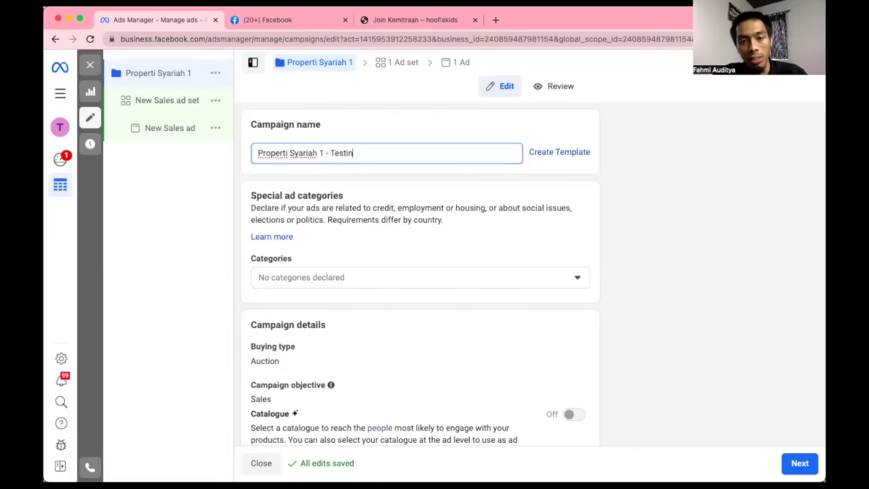
{"action": "type", "text": "g Kol"}
{"action": "key", "text": "BackSpace"}
{"action": "key", "text": "BackSpace"}
{"action": "key", "text": "BackSpace"}
{"action": "key", "text": "BackSpace"}
{"action": "key", "text": "BackSpace"}
{"action": "key", "text": "BackSpace"}
{"action": "key", "text": "BackSpace"}
{"action": "key", "text": "BackSpace"}
{"action": "key", "text": "BackSpace"}
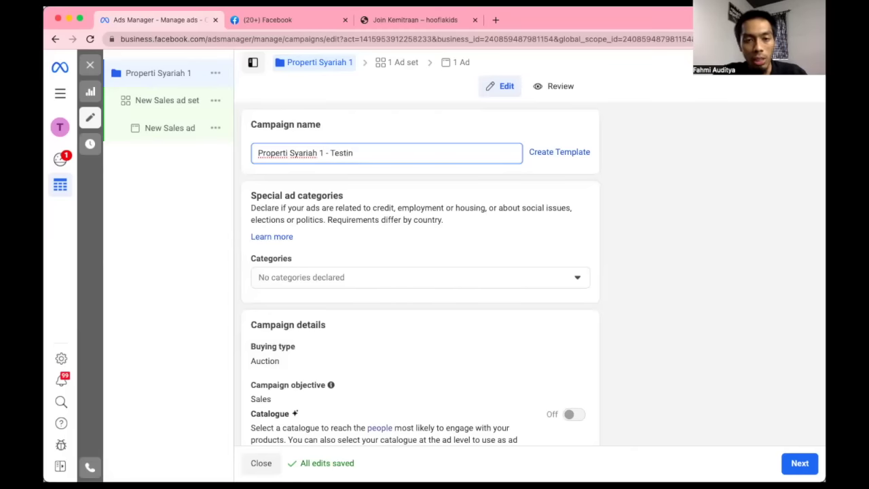
{"action": "key", "text": "BackSpace"}
{"action": "key", "text": "BackSpace"}
{"action": "type", "text": "Kon"}
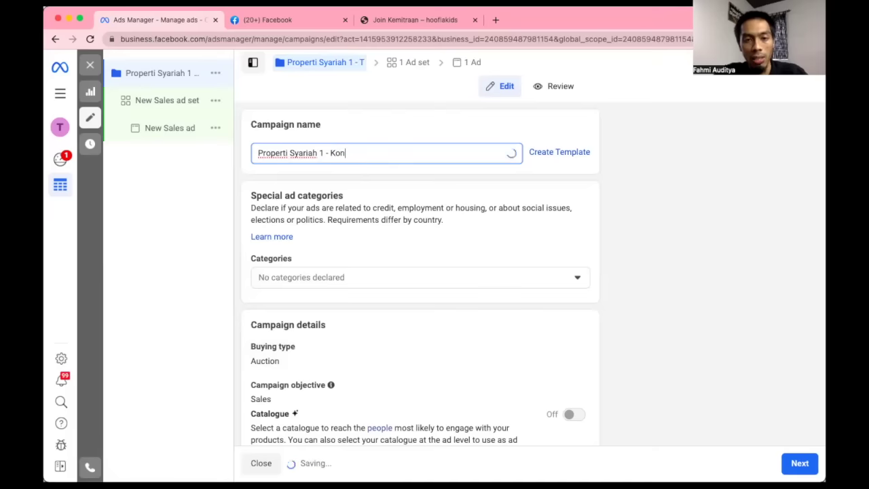
{"action": "type", "text": "ten A"}
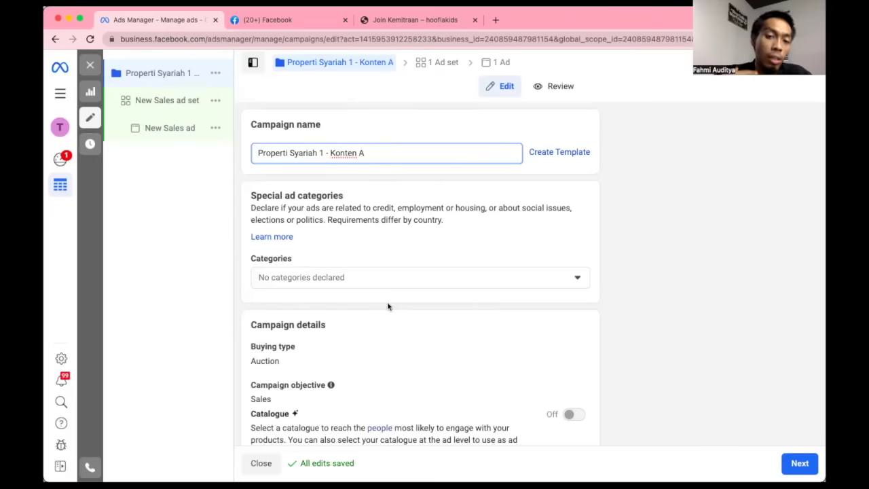
Turn on Advantage campaign budget to view its campaign budget and bid strategy settings, and switch it off again.
{"action": "scroll", "coordinate": [387, 306], "scroll_direction": "down", "scroll_amount": 4}
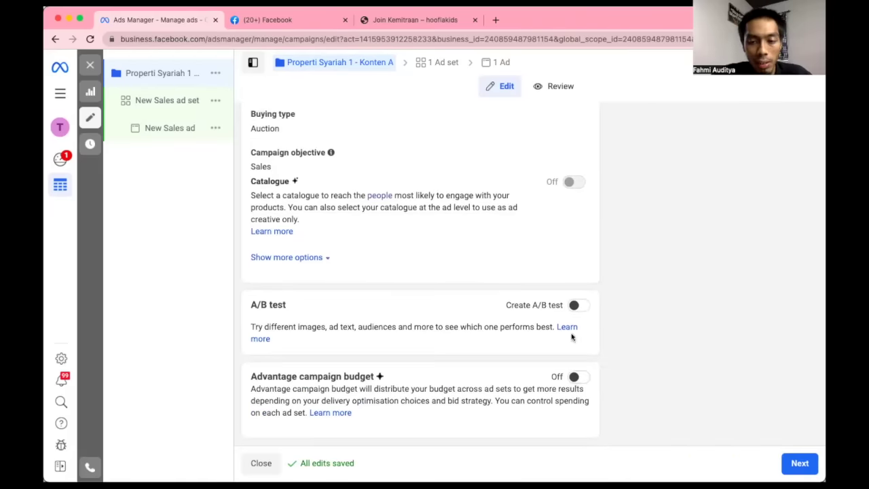
{"action": "scroll", "coordinate": [576, 308], "scroll_direction": "up", "scroll_amount": 4}
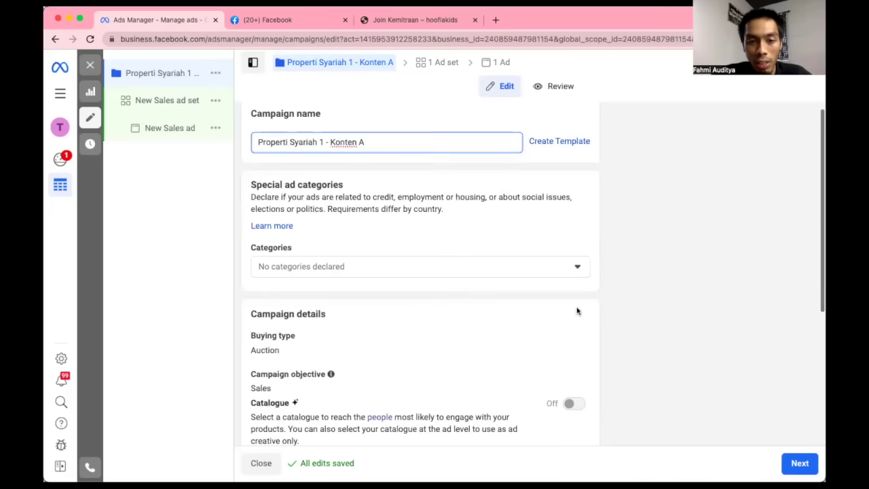
{"action": "scroll", "coordinate": [508, 236], "scroll_direction": "down", "scroll_amount": 4}
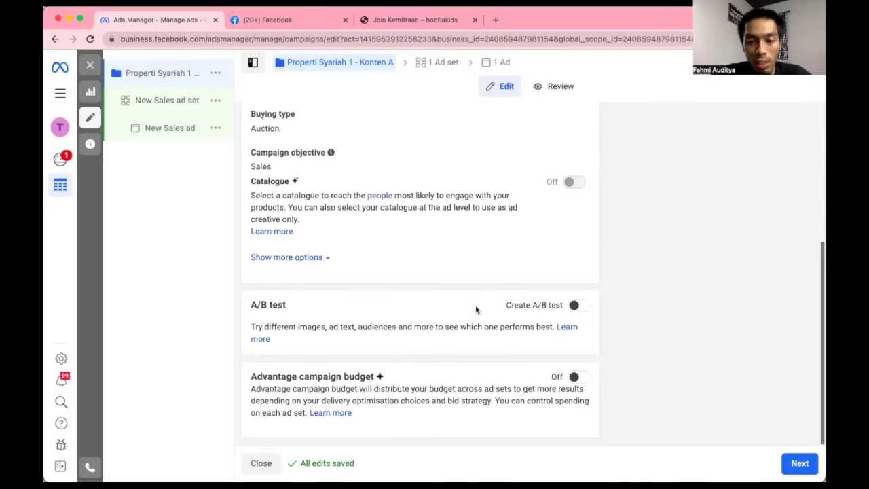
{"action": "left_click", "coordinate": [574, 377]}
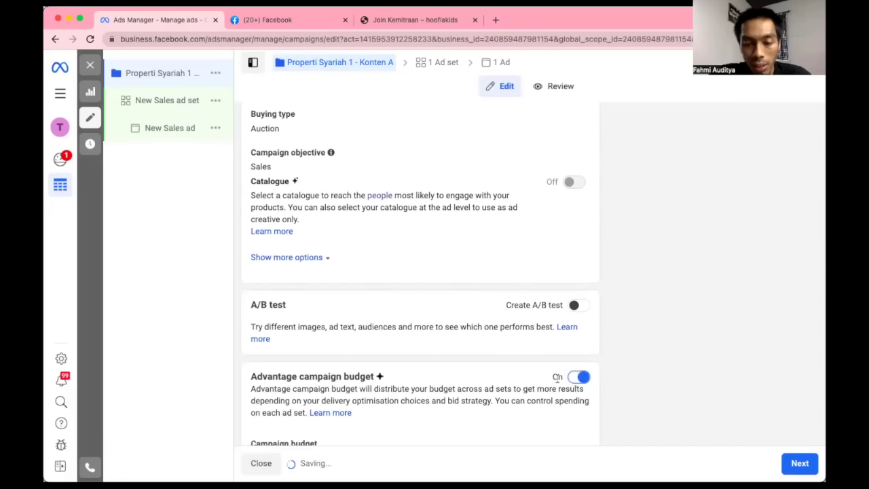
{"action": "scroll", "coordinate": [444, 354], "scroll_direction": "down", "scroll_amount": 3}
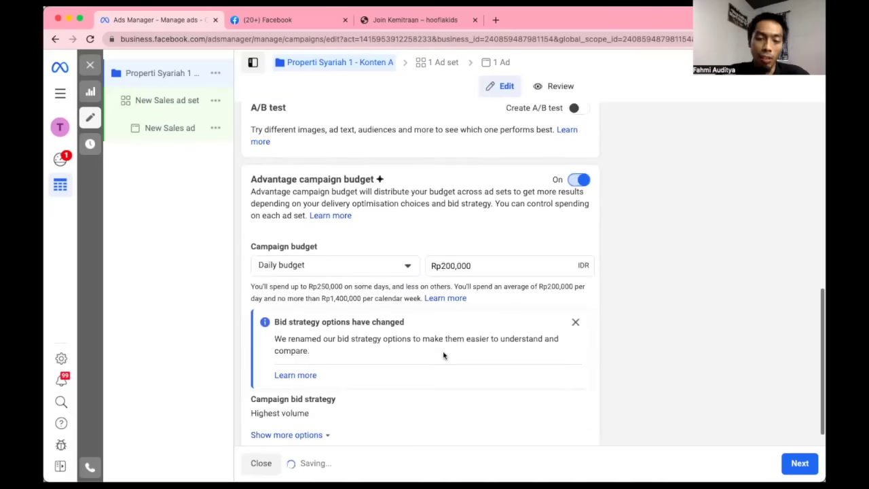
{"action": "scroll", "coordinate": [442, 353], "scroll_direction": "down", "scroll_amount": 1}
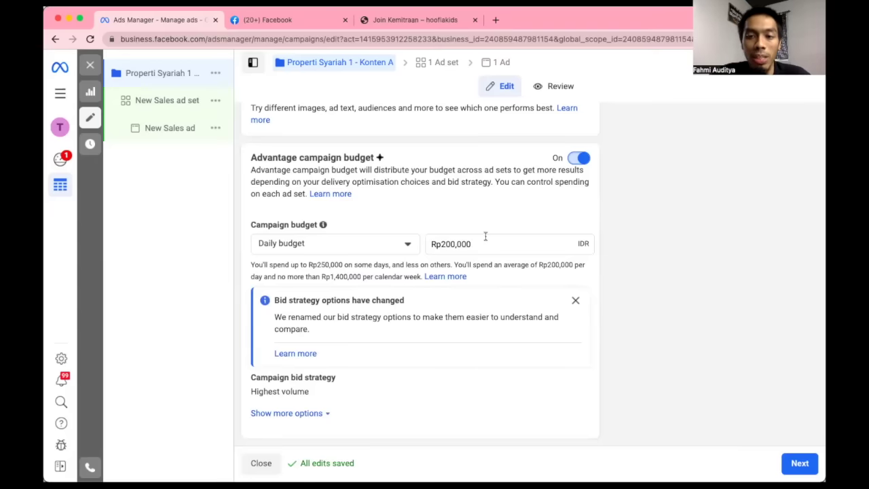
{"action": "left_click", "coordinate": [581, 157]}
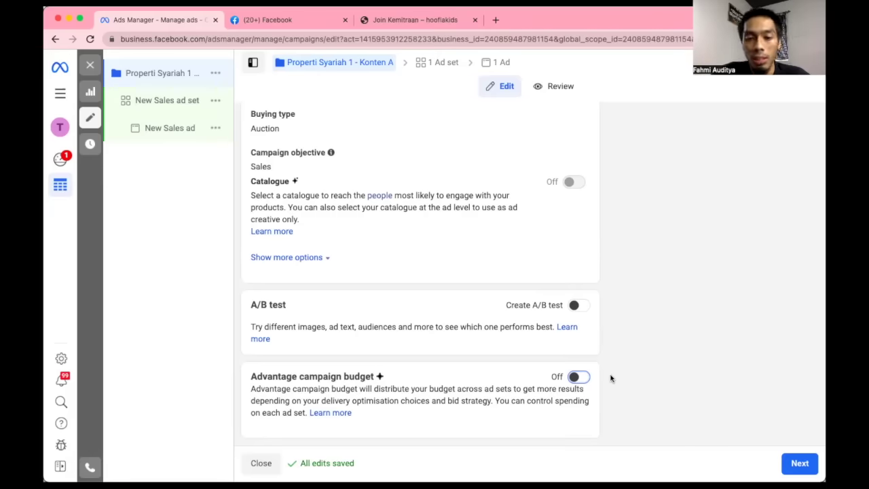
Continue to the ad set level and name the ad set "Jakarta Depok Tangerang".
{"action": "scroll", "coordinate": [610, 378], "scroll_direction": "up", "scroll_amount": 3}
{"action": "scroll", "coordinate": [610, 378], "scroll_direction": "down", "scroll_amount": 3}
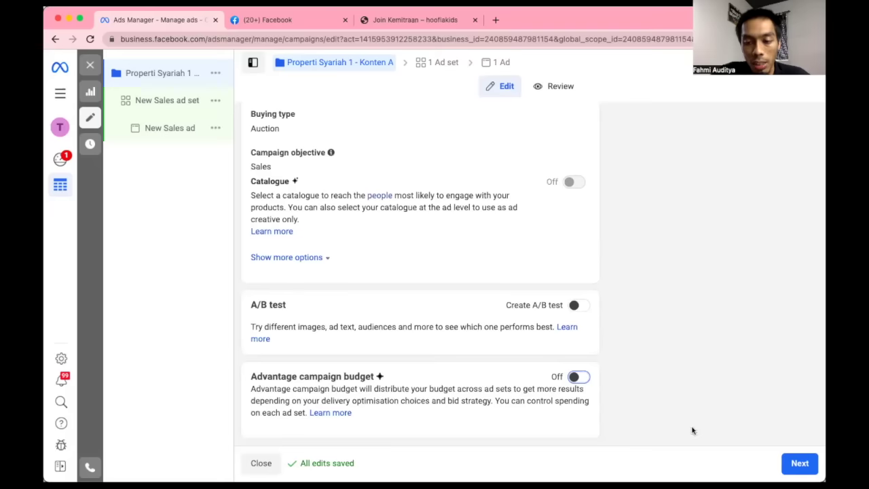
{"action": "left_click", "coordinate": [798, 465]}
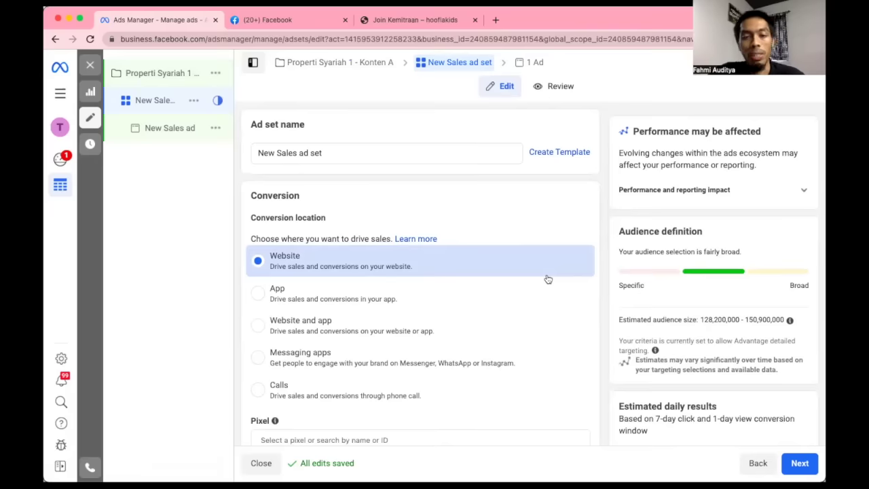
{"action": "triple_click", "coordinate": [347, 154]}
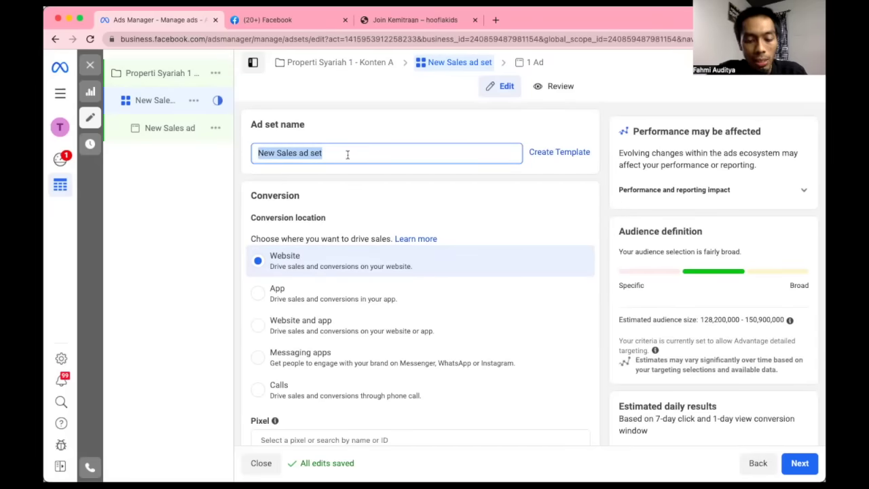
{"action": "type", "text": "Jak"}
{"action": "key", "text": "BackSpace"}
{"action": "type", "text": "karatta"}
{"action": "key", "text": "BackSpace"}
{"action": "key", "text": "BackSpace"}
{"action": "key", "text": "BackSpace"}
{"action": "key", "text": "BackSpace"}
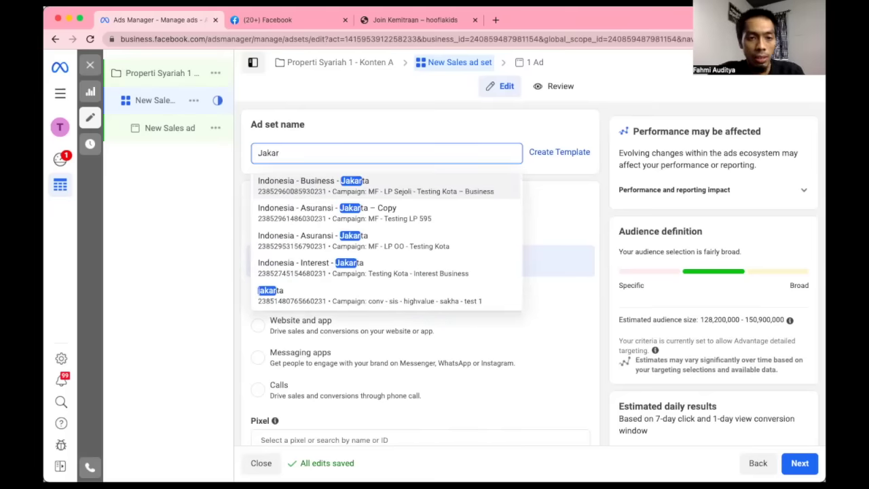
{"action": "type", "text": "ta Depok"}
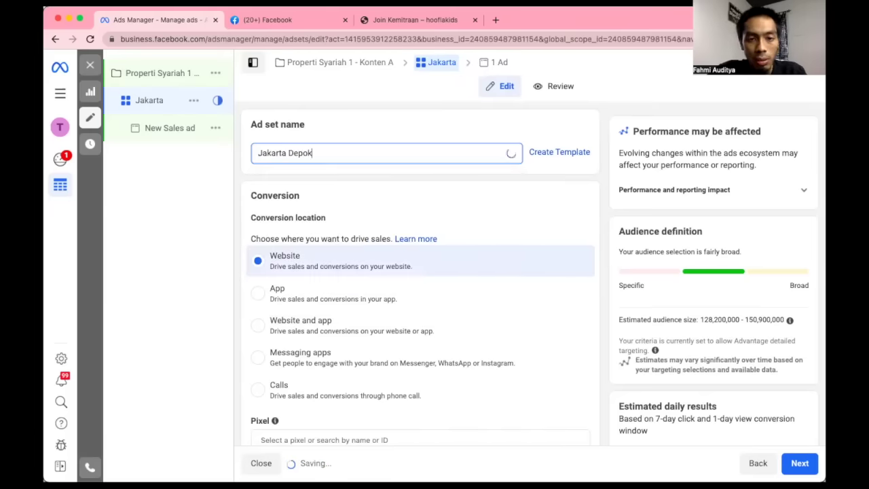
{"action": "type", "text": " Tangerang"}
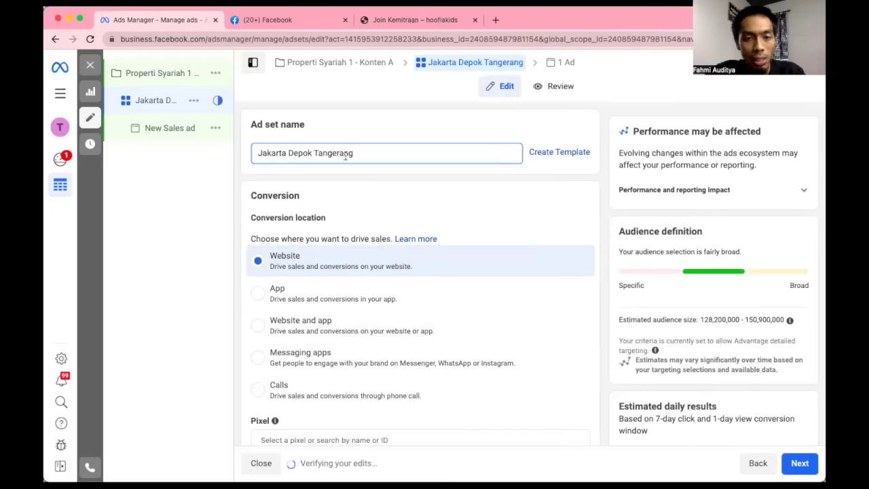
Add " - 30-45" to the ad set name so it reads "Jakarta Depok Tangerang - 30-45".
{"action": "type", "text": " - 30-"}
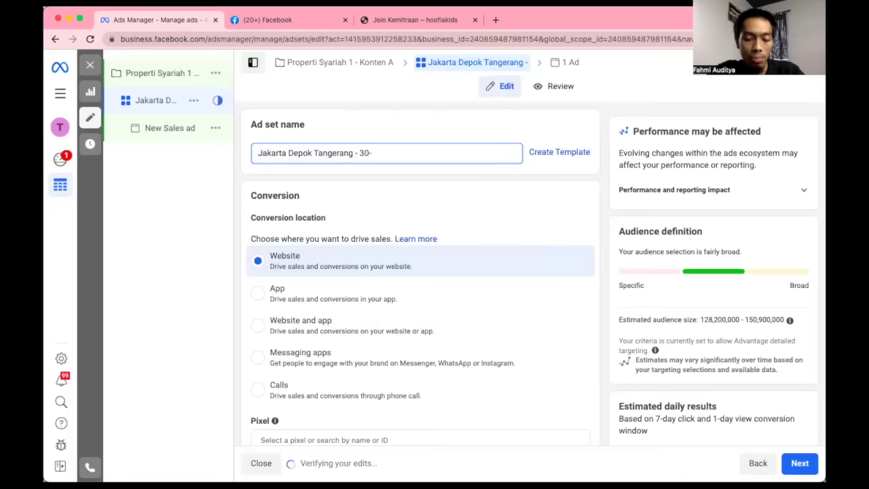
{"action": "type", "text": "45"}
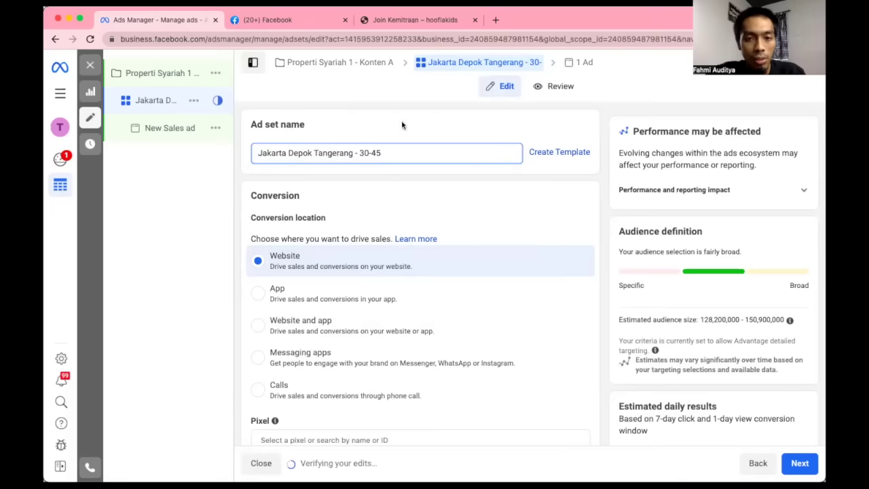
{"action": "left_click", "coordinate": [401, 125]}
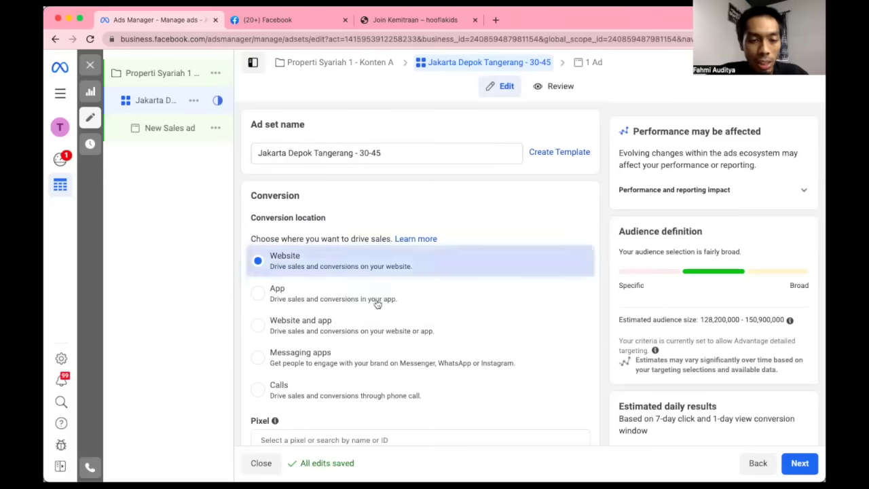
Switch the conversion location to Calls to view its settings, and return it to Website.
{"action": "scroll", "coordinate": [378, 303], "scroll_direction": "down", "scroll_amount": 2}
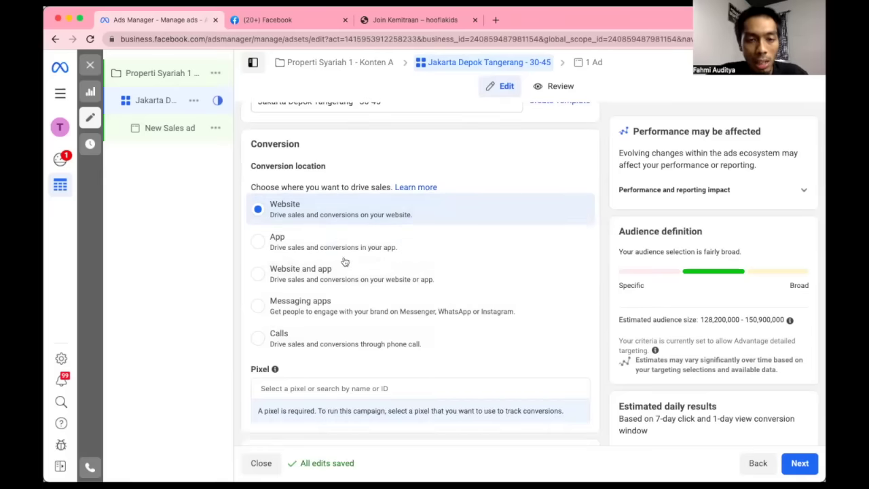
{"action": "left_click", "coordinate": [321, 341]}
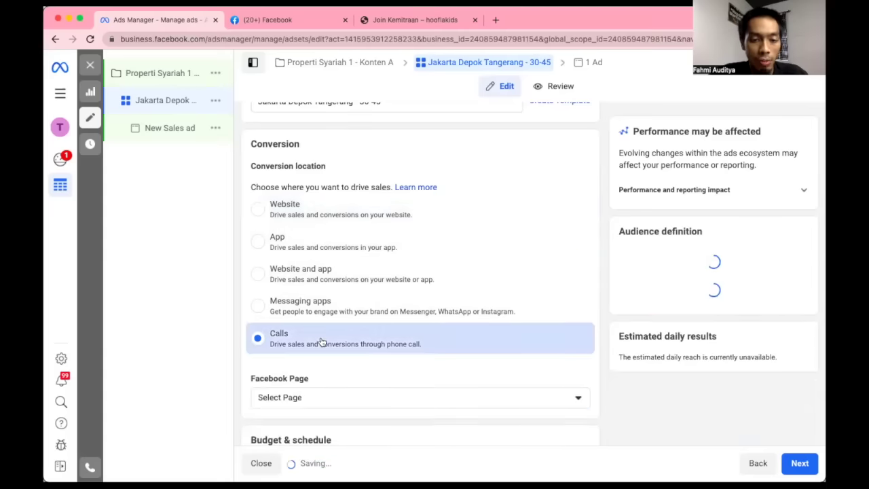
{"action": "left_click", "coordinate": [284, 213]}
Choose the Member RHI pixel and set Add payment info as its conversion event.
{"action": "scroll", "coordinate": [337, 292], "scroll_direction": "down", "scroll_amount": 3}
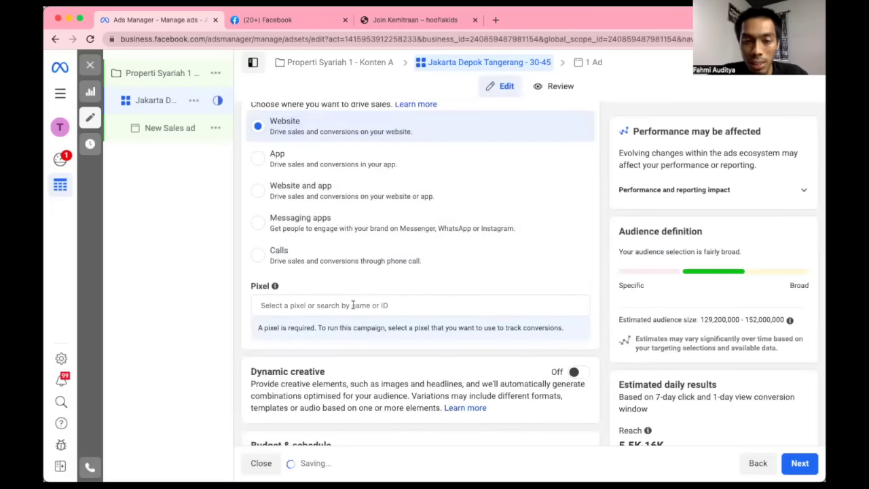
{"action": "left_click", "coordinate": [352, 304]}
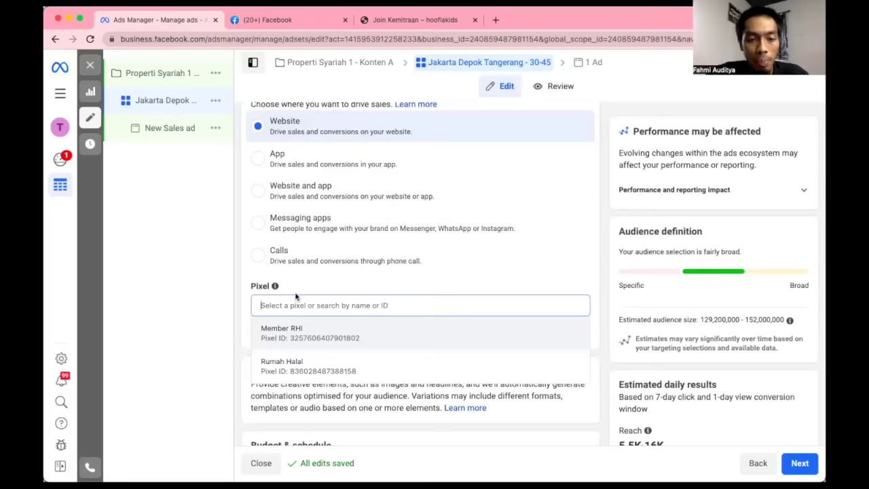
{"action": "left_click", "coordinate": [316, 285]}
{"action": "scroll", "coordinate": [343, 283], "scroll_direction": "up", "scroll_amount": 1}
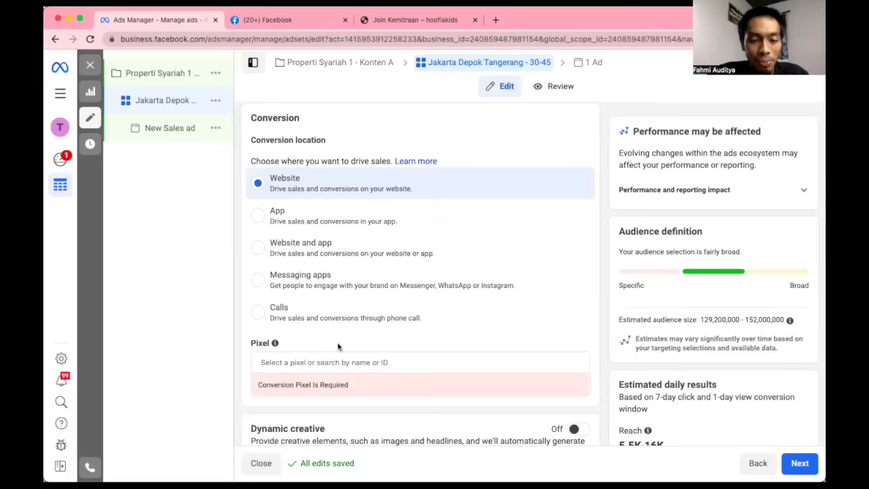
{"action": "scroll", "coordinate": [340, 345], "scroll_direction": "down", "scroll_amount": 1}
{"action": "left_click", "coordinate": [309, 303]}
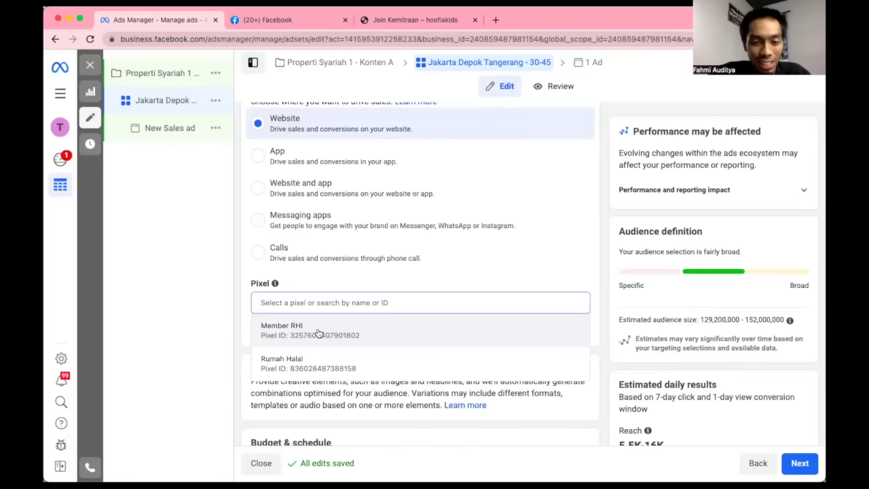
{"action": "left_click", "coordinate": [317, 333]}
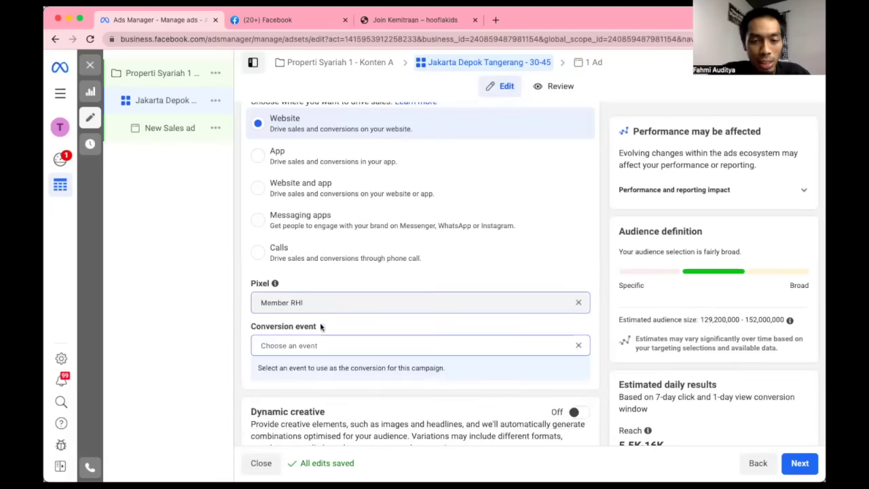
{"action": "left_click", "coordinate": [317, 345]}
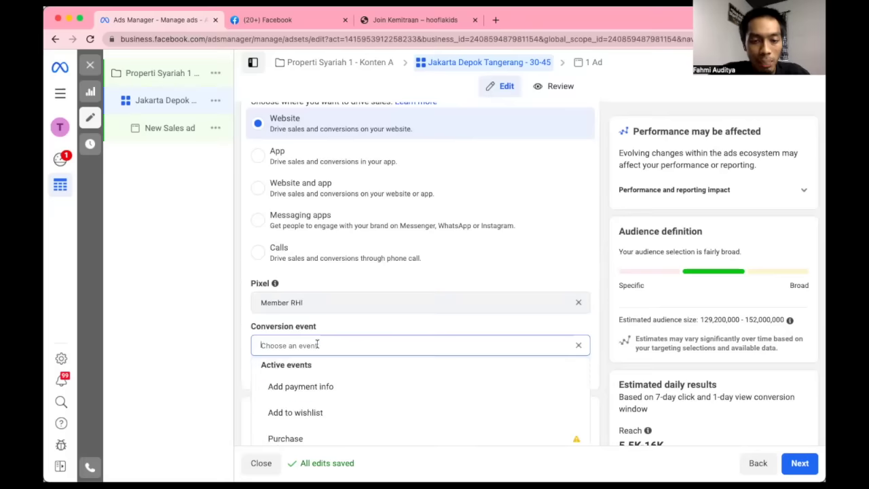
{"action": "left_click", "coordinate": [323, 389]}
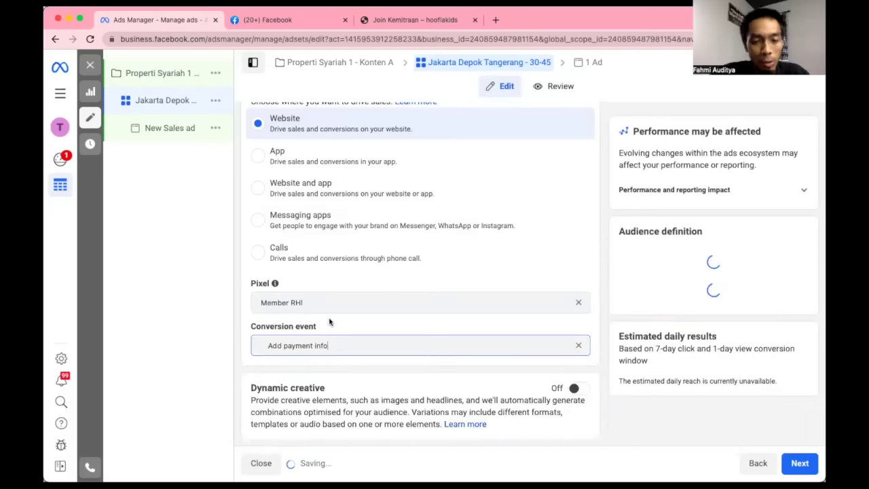
Review the ad set's conversion, dynamic creative, budget and schedule, audience, placement, and optimisation and delivery settings.
{"action": "scroll", "coordinate": [329, 321], "scroll_direction": "down", "scroll_amount": 1}
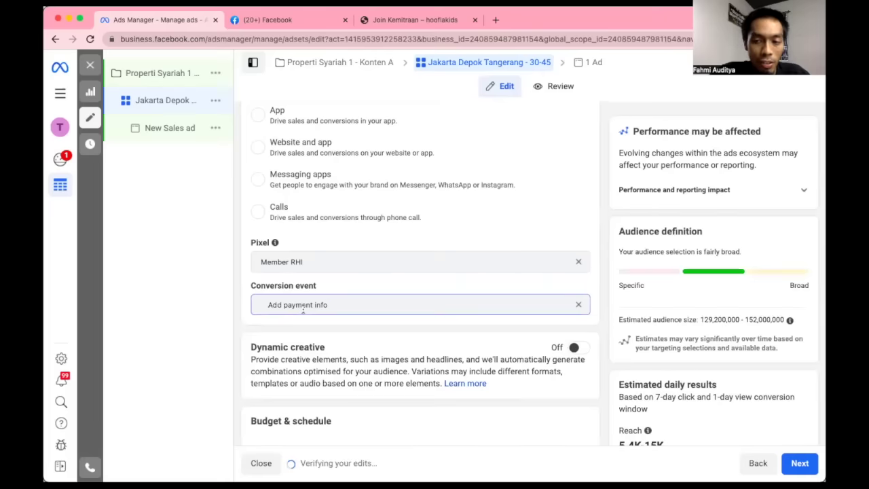
{"action": "scroll", "coordinate": [344, 286], "scroll_direction": "down", "scroll_amount": 2}
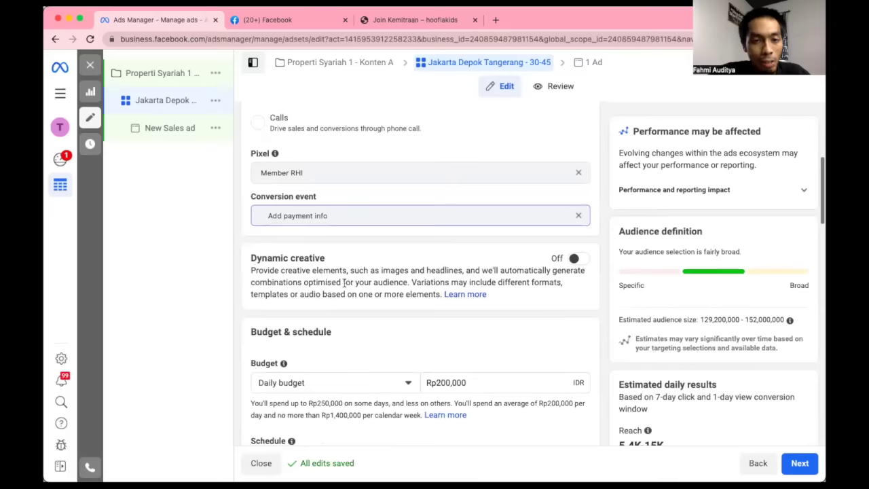
{"action": "scroll", "coordinate": [345, 282], "scroll_direction": "up", "scroll_amount": 1}
{"action": "left_click", "coordinate": [356, 242]}
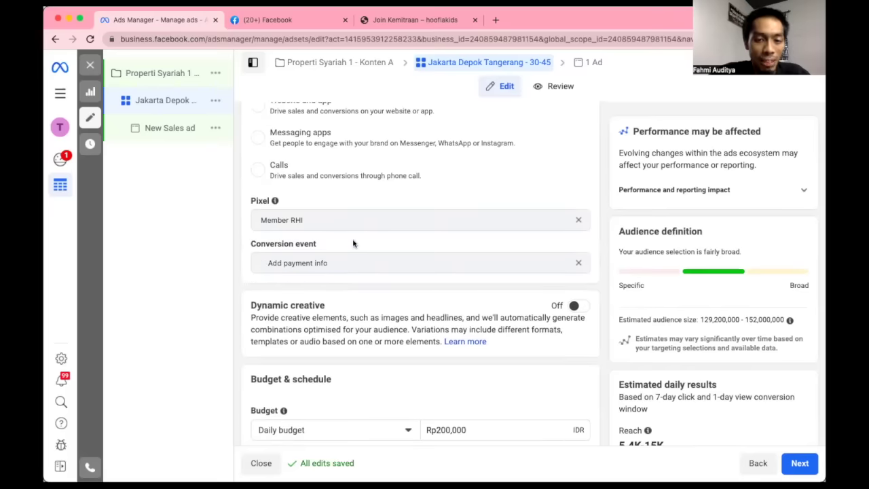
{"action": "scroll", "coordinate": [353, 292], "scroll_direction": "down", "scroll_amount": 2}
{"action": "scroll", "coordinate": [354, 292], "scroll_direction": "up", "scroll_amount": 4}
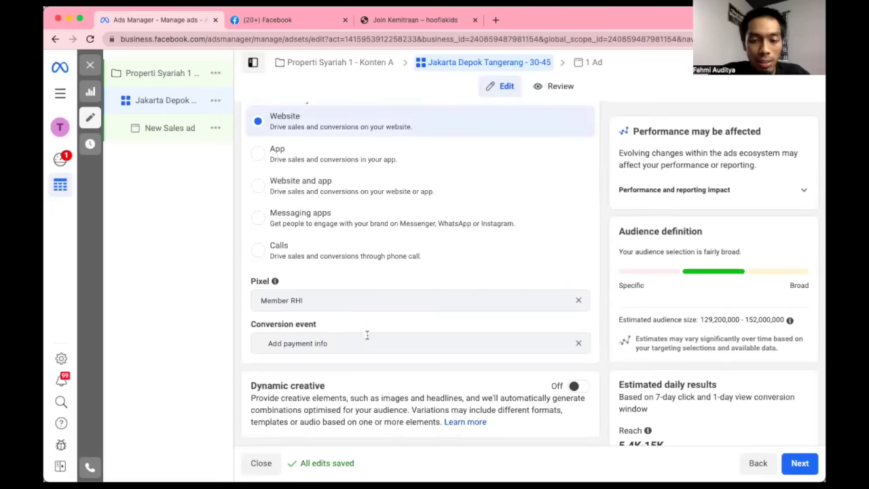
{"action": "scroll", "coordinate": [367, 335], "scroll_direction": "down", "scroll_amount": 3}
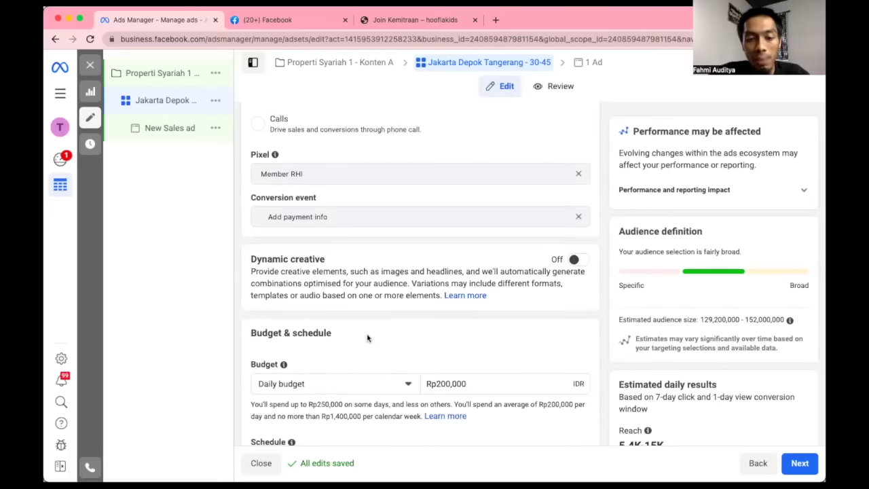
{"action": "scroll", "coordinate": [367, 337], "scroll_direction": "down", "scroll_amount": 4}
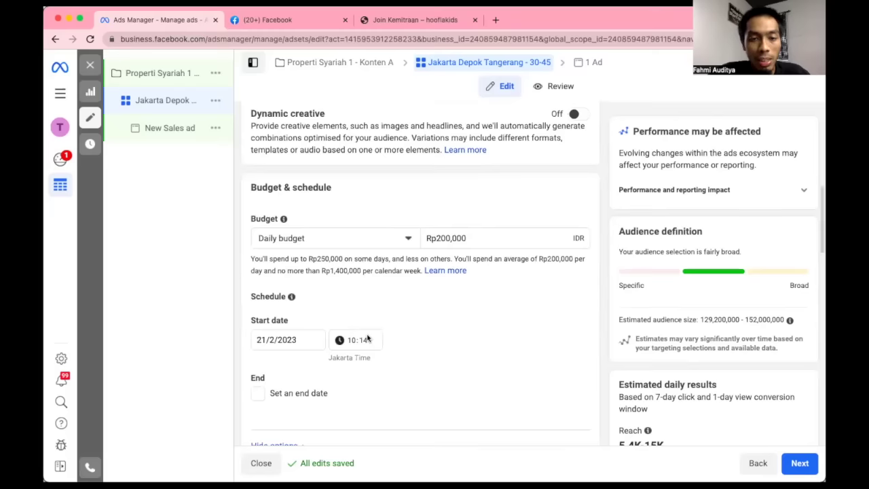
{"action": "scroll", "coordinate": [367, 338], "scroll_direction": "up", "scroll_amount": 7}
{"action": "scroll", "coordinate": [367, 337], "scroll_direction": "down", "scroll_amount": 4}
{"action": "scroll", "coordinate": [367, 337], "scroll_direction": "up", "scroll_amount": 8}
{"action": "scroll", "coordinate": [306, 347], "scroll_direction": "down", "scroll_amount": 6}
{"action": "scroll", "coordinate": [319, 335], "scroll_direction": "down", "scroll_amount": 9}
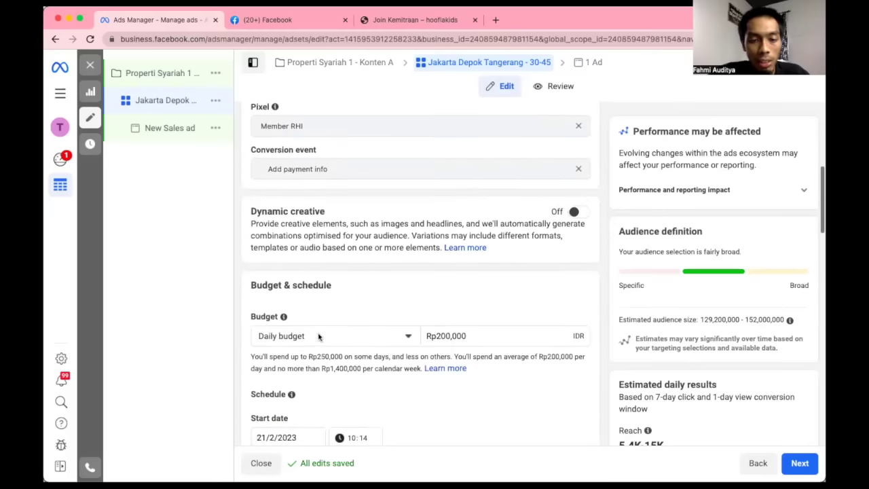
{"action": "scroll", "coordinate": [319, 278], "scroll_direction": "down", "scroll_amount": 8}
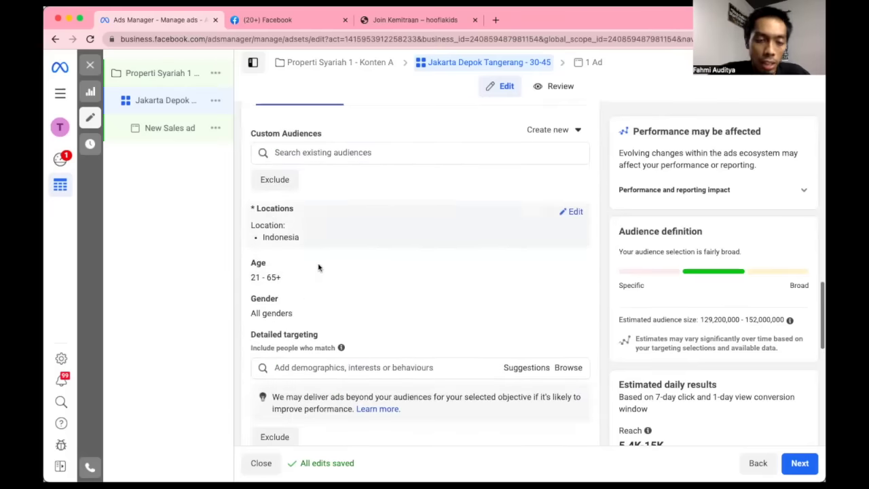
{"action": "scroll", "coordinate": [318, 265], "scroll_direction": "down", "scroll_amount": 2}
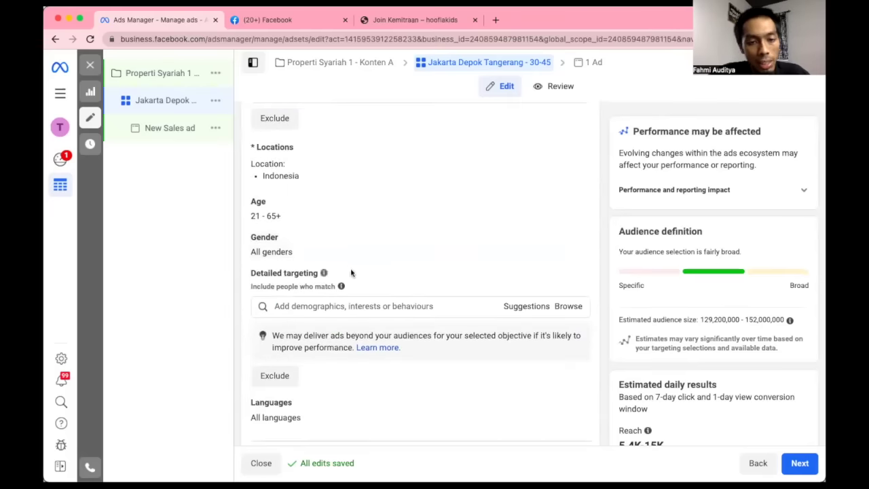
{"action": "scroll", "coordinate": [325, 271], "scroll_direction": "down", "scroll_amount": 9}
{"action": "scroll", "coordinate": [344, 347], "scroll_direction": "down", "scroll_amount": 2}
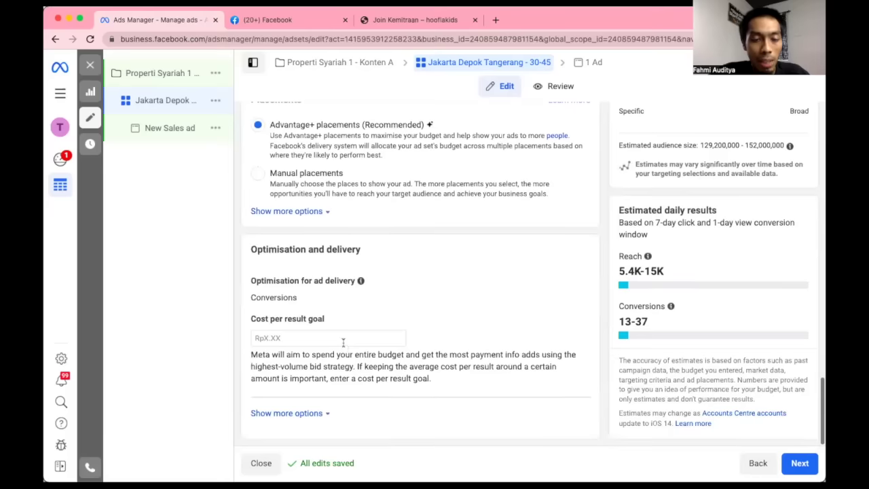
{"action": "scroll", "coordinate": [343, 346], "scroll_direction": "up", "scroll_amount": 20}
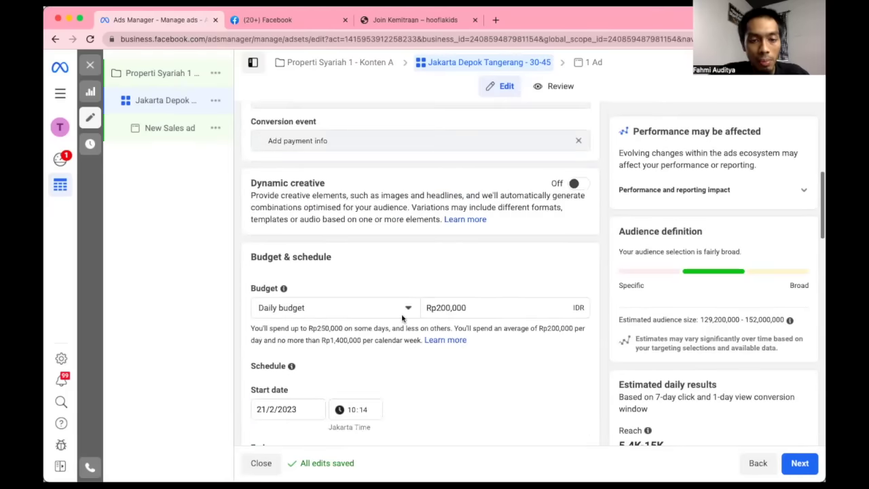
Switch the ad set's budget type to Lifetime budget to view its schedule, and return it to Daily budget.
{"action": "double_click", "coordinate": [449, 307]}
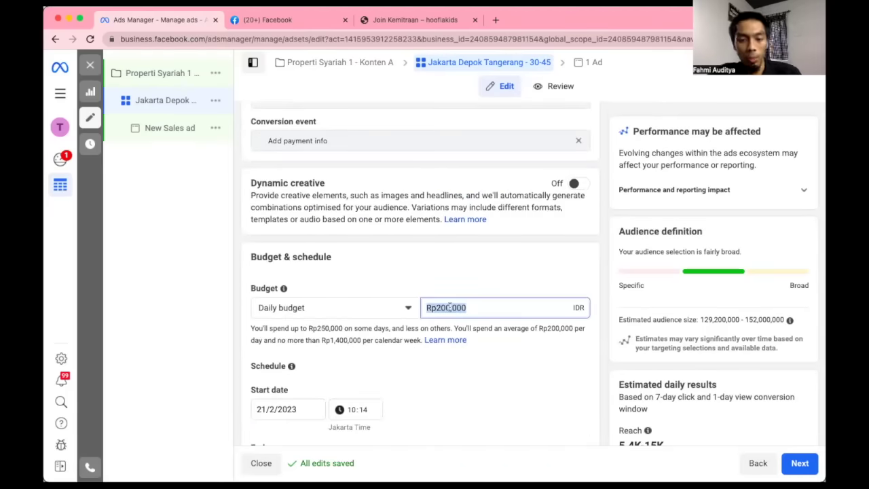
{"action": "scroll", "coordinate": [362, 304], "scroll_direction": "down", "scroll_amount": 2}
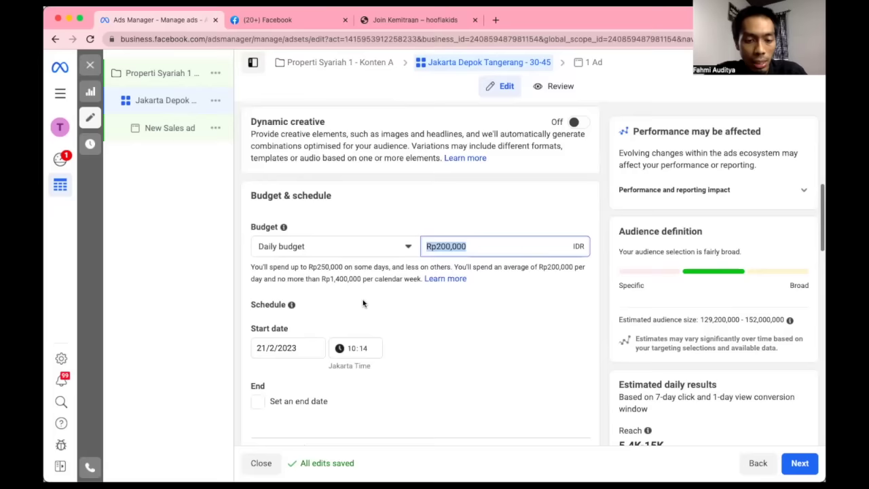
{"action": "scroll", "coordinate": [362, 303], "scroll_direction": "down", "scroll_amount": 2}
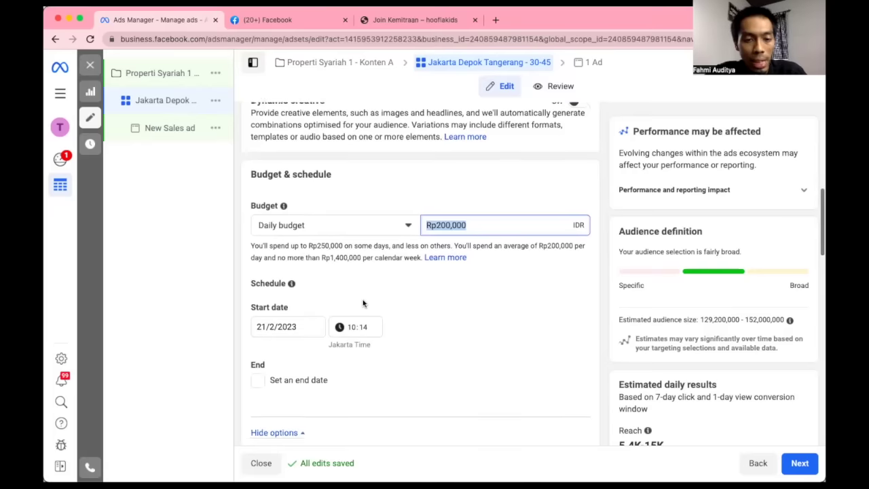
{"action": "scroll", "coordinate": [321, 283], "scroll_direction": "up", "scroll_amount": 3}
{"action": "scroll", "coordinate": [319, 281], "scroll_direction": "down", "scroll_amount": 2}
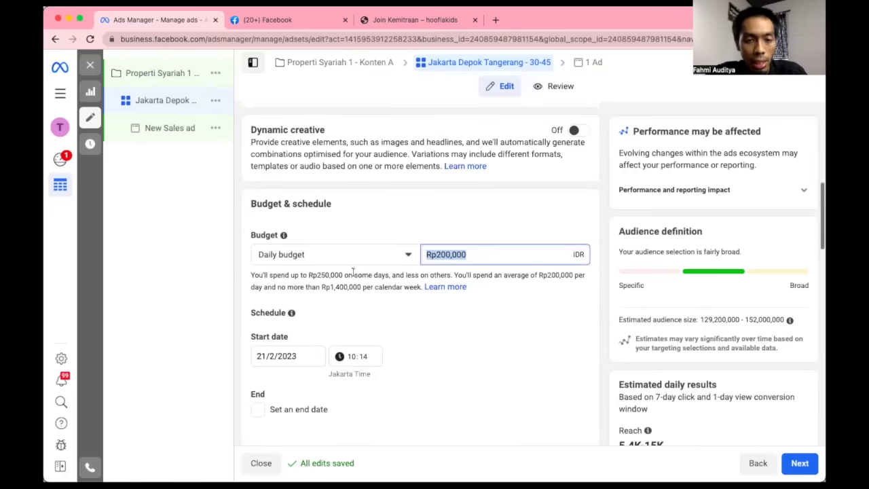
{"action": "left_click", "coordinate": [365, 256]}
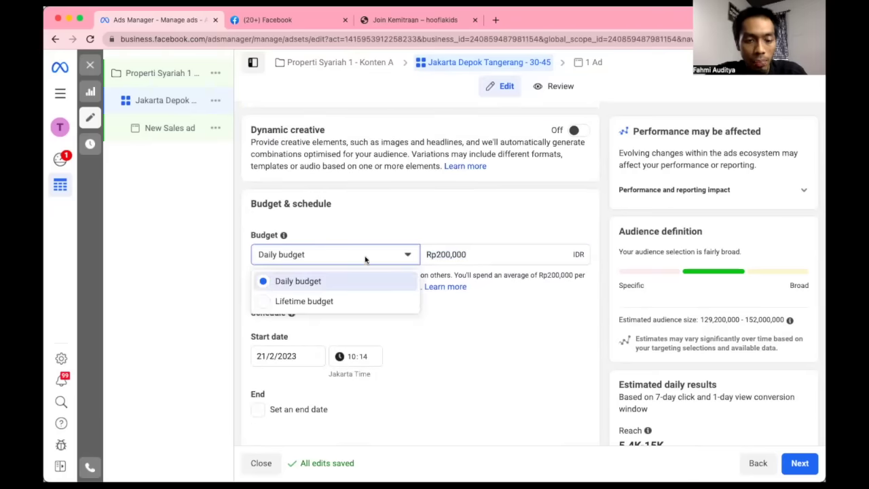
{"action": "left_click", "coordinate": [314, 302]}
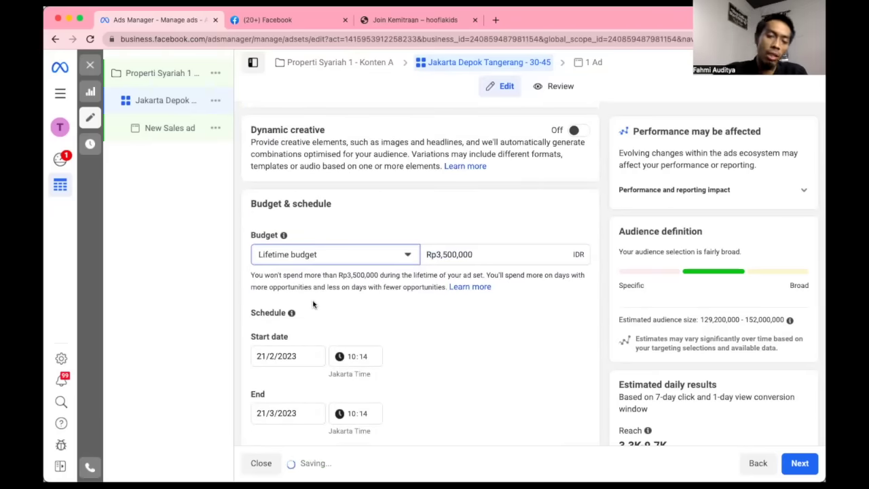
{"action": "scroll", "coordinate": [318, 343], "scroll_direction": "down", "scroll_amount": 2}
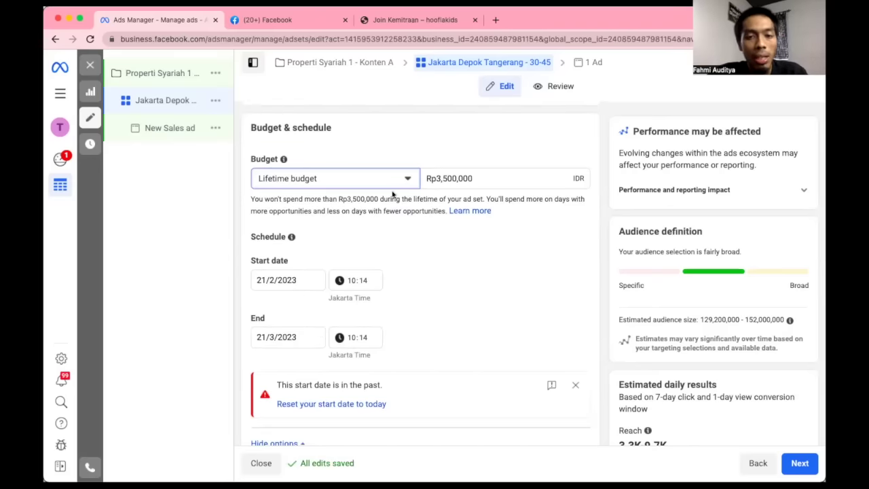
{"action": "left_click", "coordinate": [373, 182]}
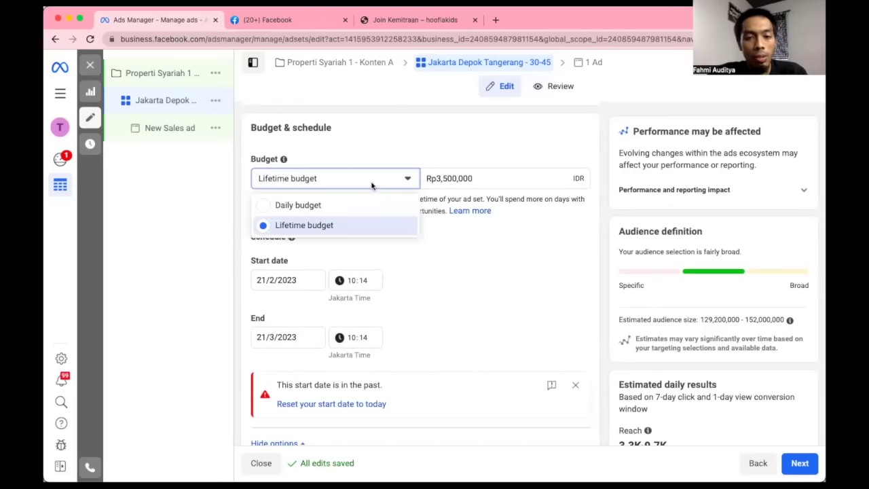
{"action": "left_click", "coordinate": [310, 210]}
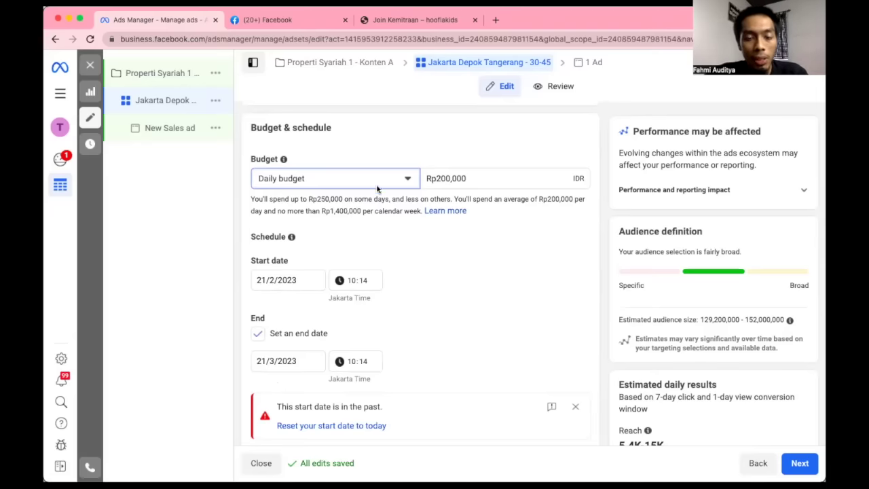
Set the ad set's daily budget to Rp50,000.
{"action": "double_click", "coordinate": [459, 179]}
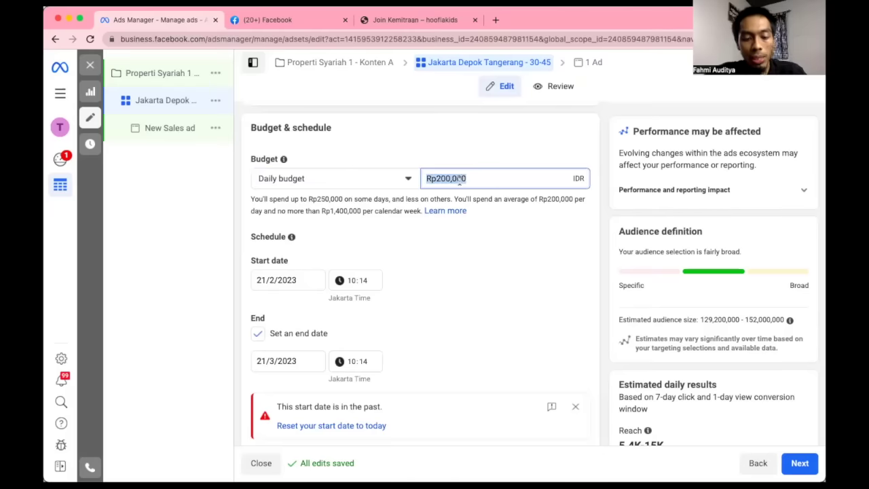
{"action": "type", "text": "50,000"}
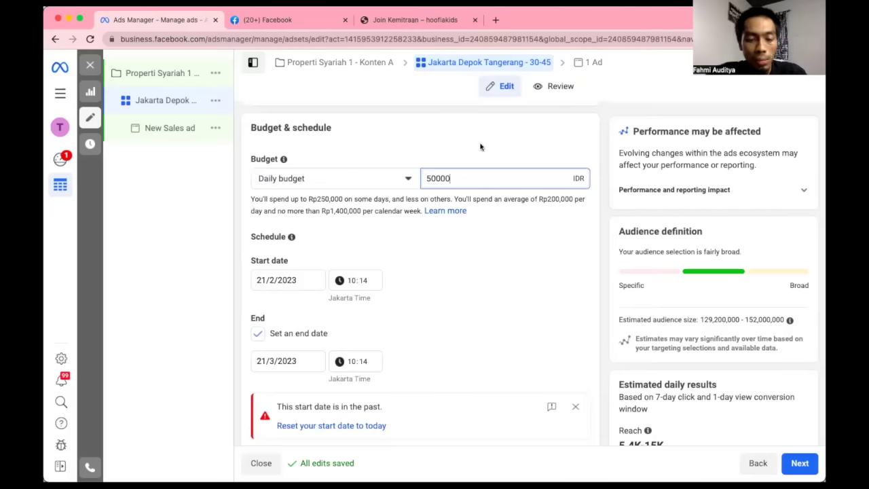
{"action": "left_click", "coordinate": [473, 146]}
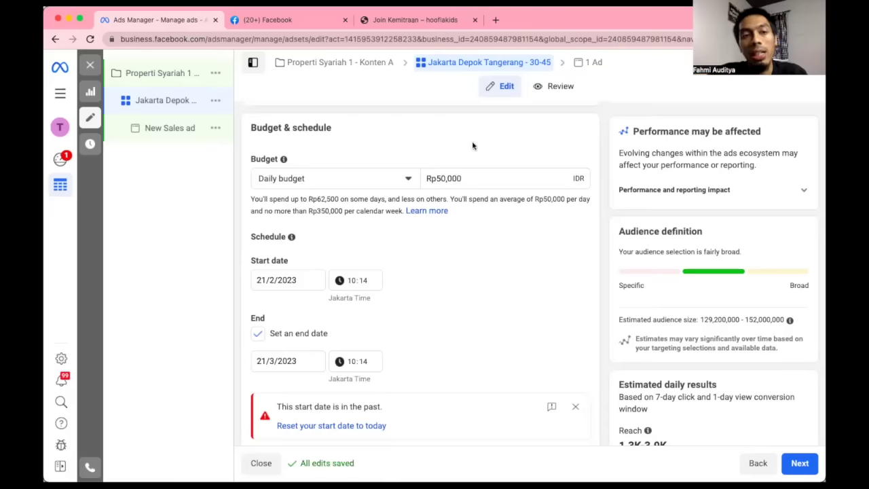
Try daily budgets of Rp14,000 and Rp15,200 for the ad set.
{"action": "double_click", "coordinate": [455, 178]}
{"action": "type", "text": "1"}
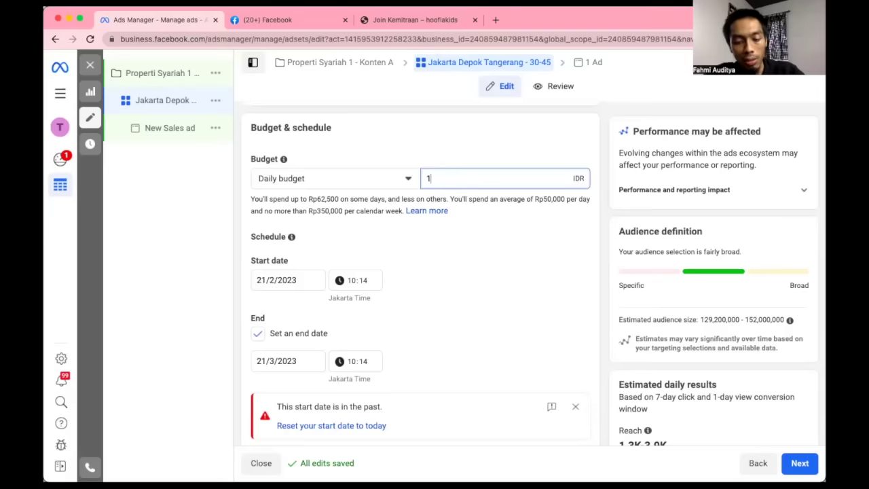
{"action": "type", "text": "6"}
{"action": "key", "text": "BackSpace"}
{"action": "type", "text": "4000"}
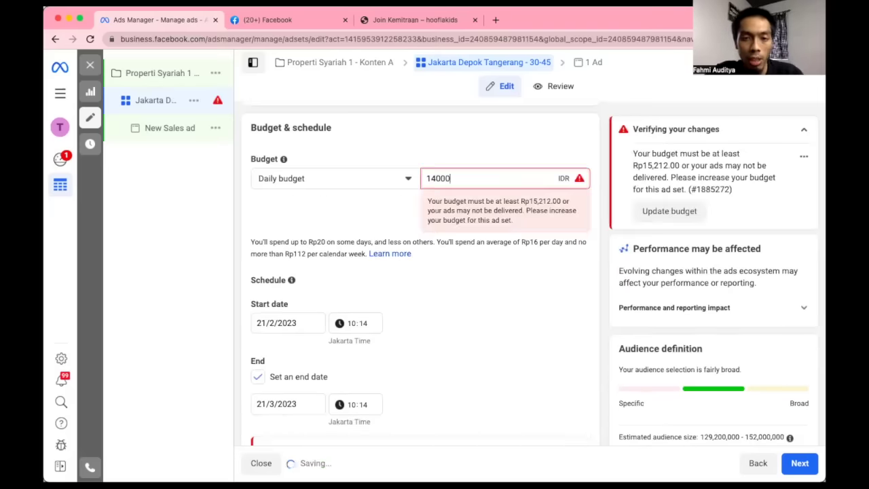
{"action": "key", "text": "BackSpace"}
{"action": "key", "text": "BackSpace"}
{"action": "key", "text": "BackSpace"}
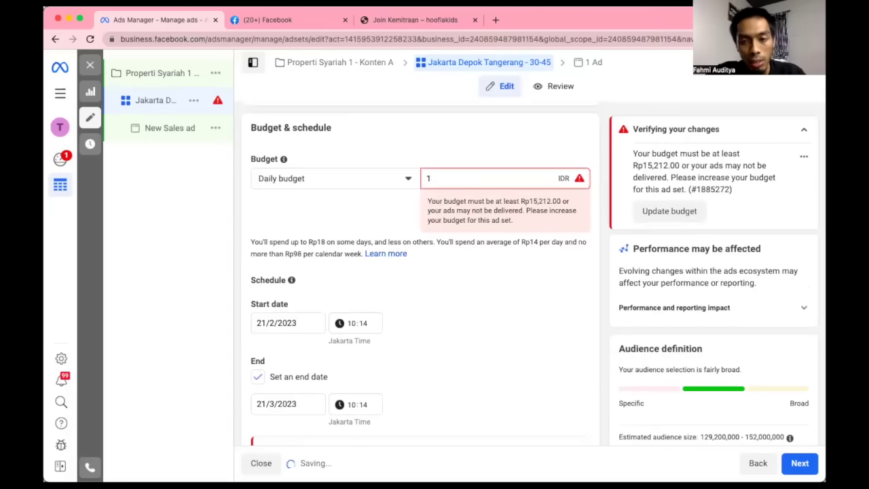
{"action": "type", "text": "5"}
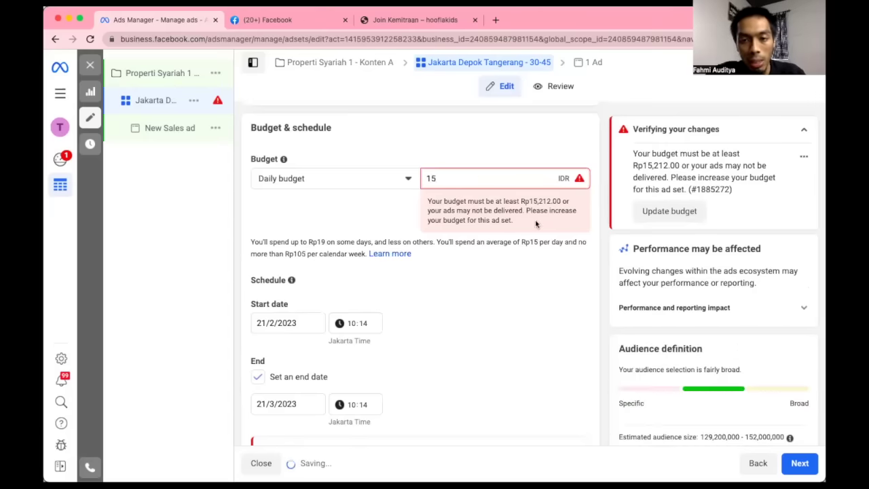
{"action": "type", "text": "200"}
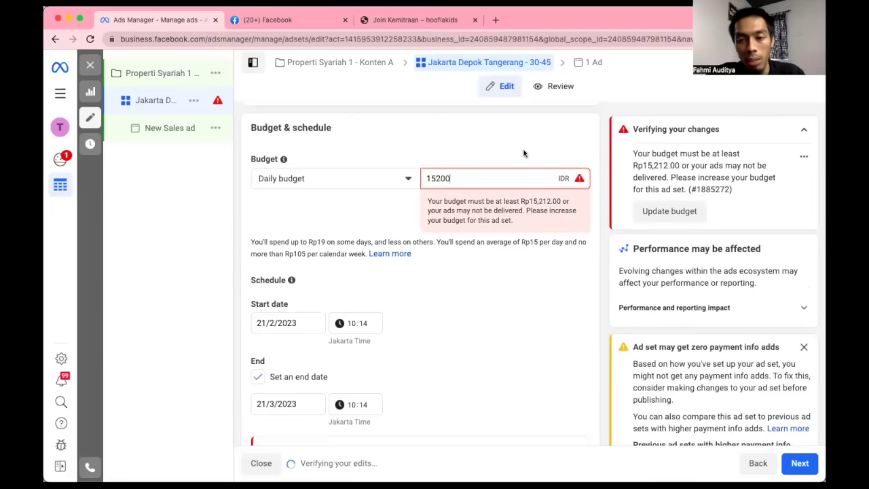
Try a daily budget of Rp20,000 for the ad set.
{"action": "left_click", "coordinate": [478, 174]}
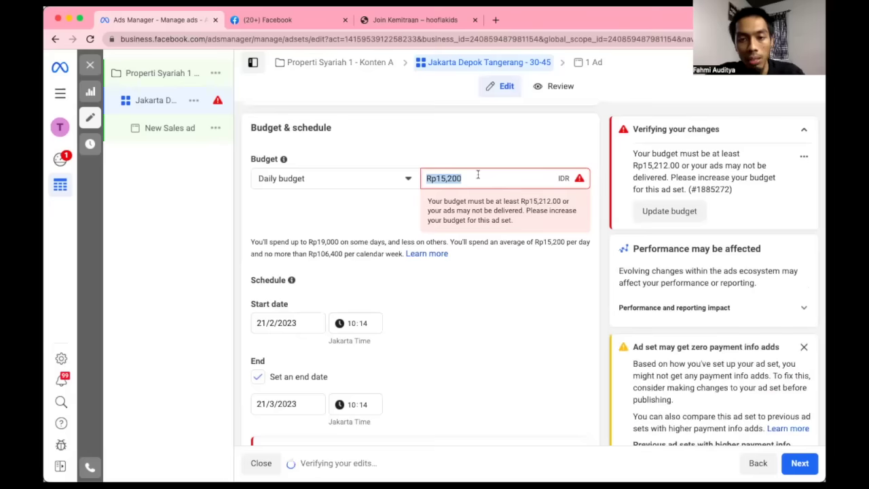
{"action": "type", "text": "15"}
{"action": "key", "text": "BackSpace"}
{"action": "key", "text": "BackSpace"}
{"action": "type", "text": "200000"}
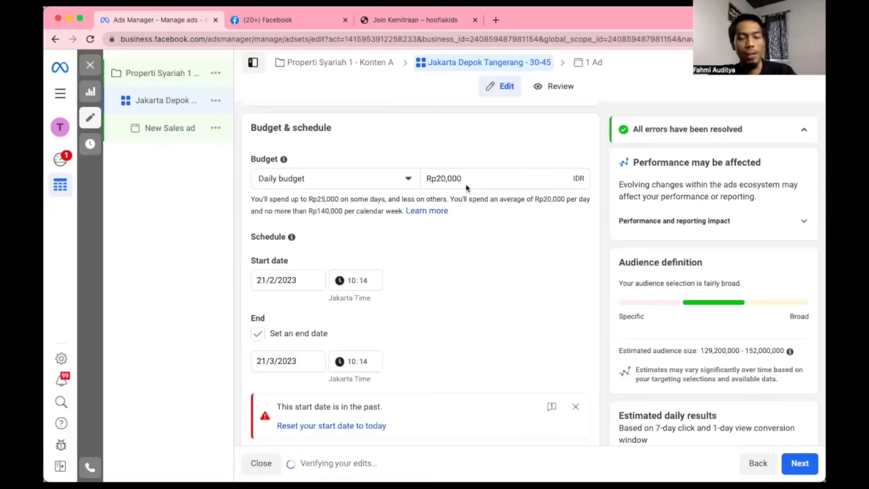
Set the ad set's daily budget back to Rp50,000.
{"action": "left_click", "coordinate": [435, 177]}
{"action": "key", "text": "BackSpace"}
{"action": "key", "text": "BackSpace"}
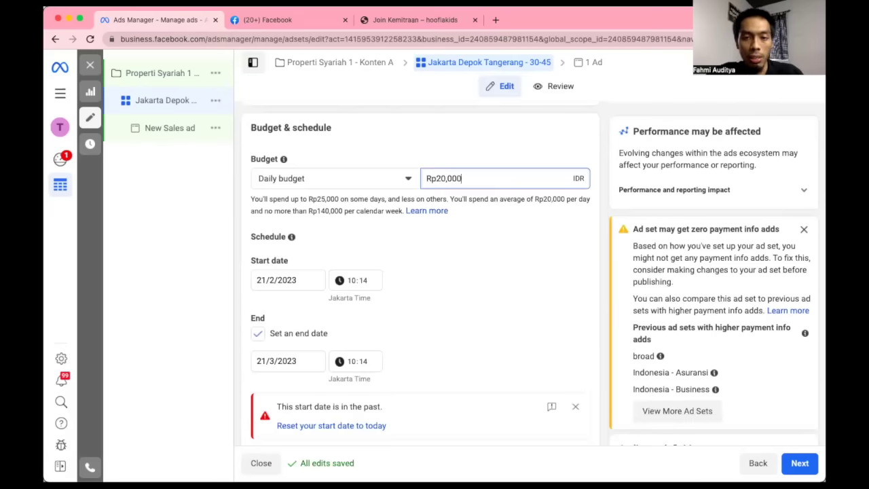
{"action": "key", "text": "super+a"}
{"action": "type", "text": "50000"}
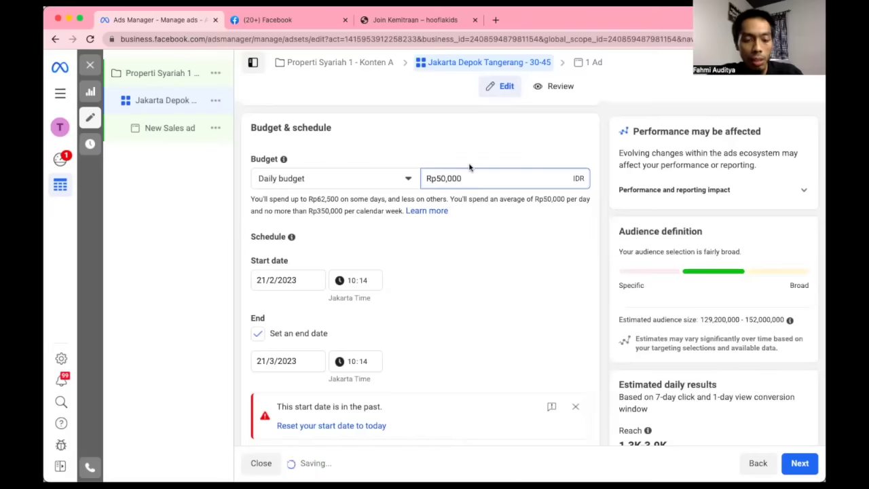
Dismiss the past start date warning in the ad set's schedule and turn off the end date.
{"action": "scroll", "coordinate": [445, 267], "scroll_direction": "down", "scroll_amount": 1}
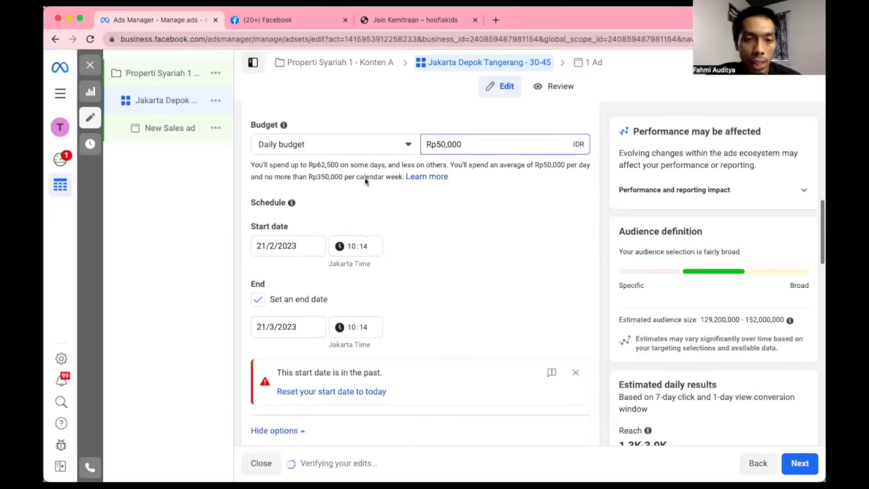
{"action": "scroll", "coordinate": [390, 283], "scroll_direction": "down", "scroll_amount": 2}
{"action": "scroll", "coordinate": [400, 284], "scroll_direction": "down", "scroll_amount": 2}
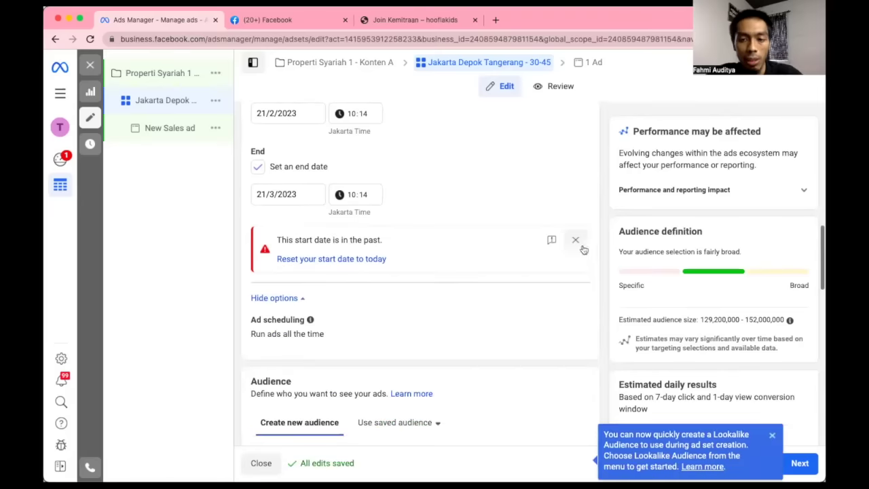
{"action": "left_click", "coordinate": [575, 242]}
{"action": "scroll", "coordinate": [359, 235], "scroll_direction": "up", "scroll_amount": 2}
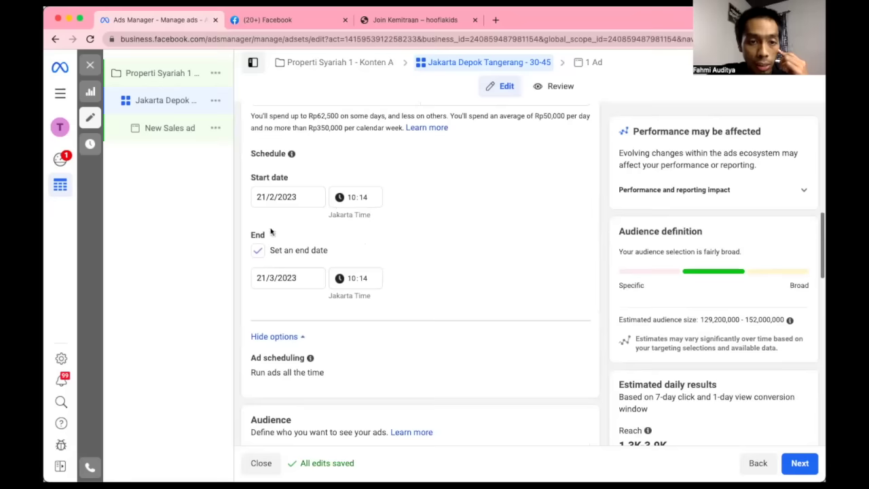
{"action": "left_click", "coordinate": [258, 253]}
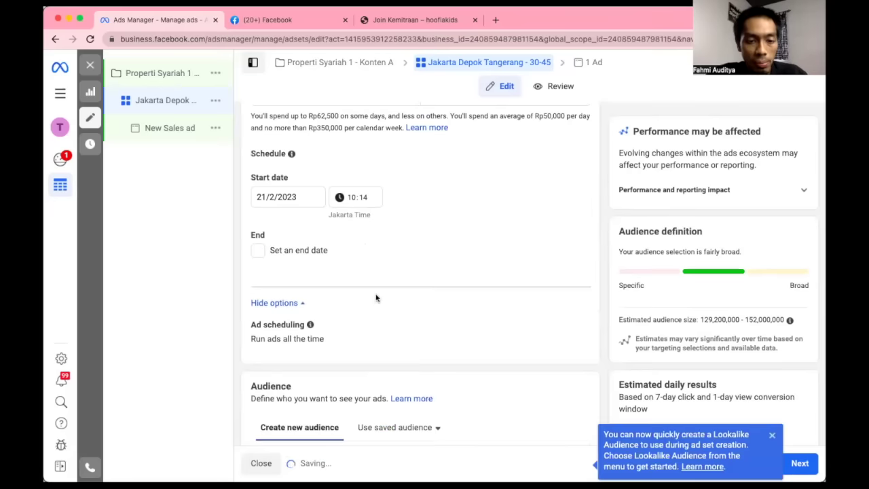
Edit the audience's locations and target Jakarta, Indonesia in place of the whole country.
{"action": "scroll", "coordinate": [376, 297], "scroll_direction": "down", "scroll_amount": 3}
{"action": "scroll", "coordinate": [376, 298], "scroll_direction": "up", "scroll_amount": 1}
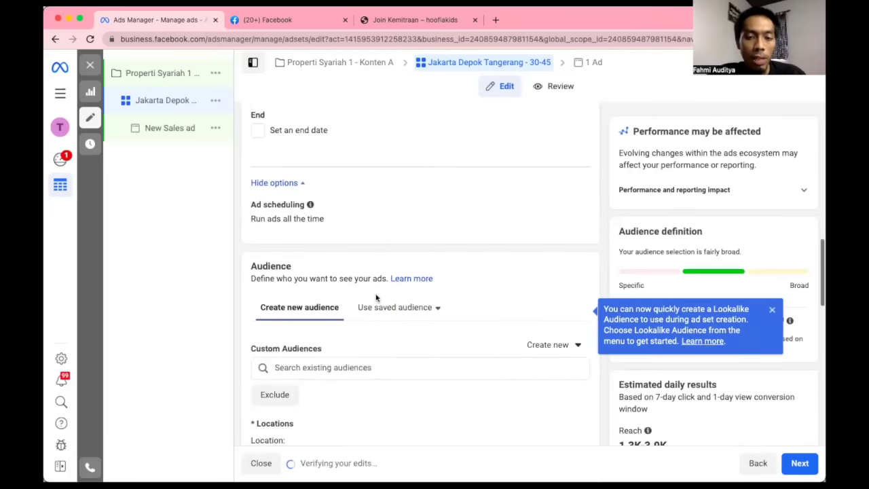
{"action": "scroll", "coordinate": [379, 299], "scroll_direction": "down", "scroll_amount": 5}
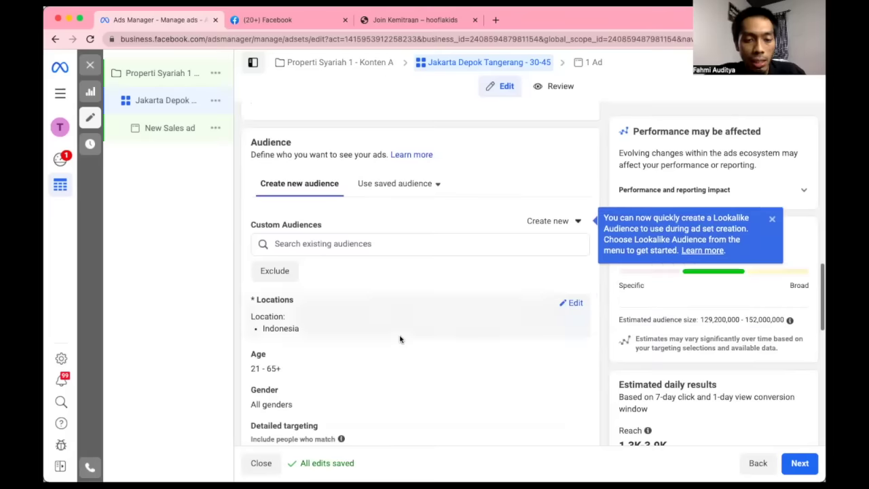
{"action": "scroll", "coordinate": [380, 310], "scroll_direction": "down", "scroll_amount": 1}
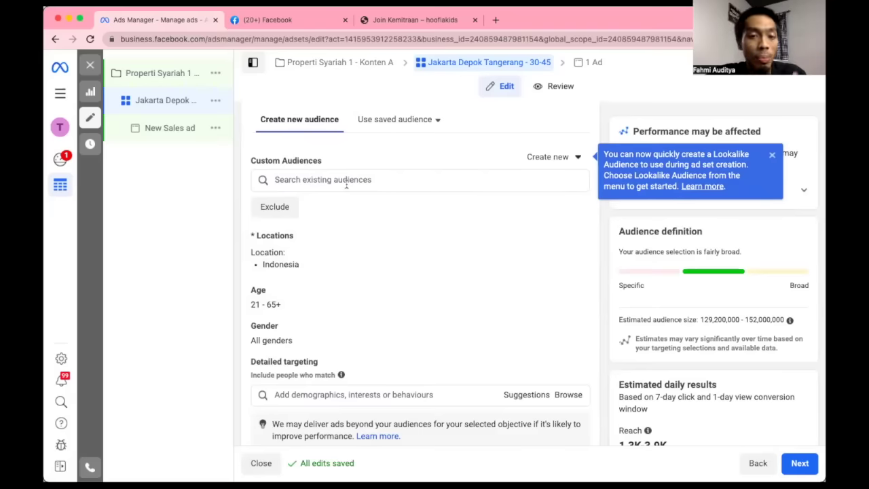
{"action": "scroll", "coordinate": [342, 262], "scroll_direction": "down", "scroll_amount": 2}
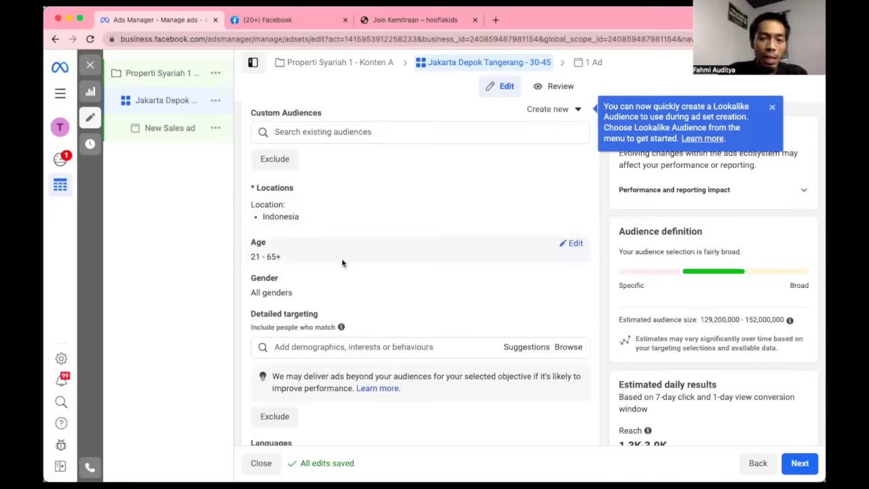
{"action": "scroll", "coordinate": [346, 203], "scroll_direction": "up", "scroll_amount": 2}
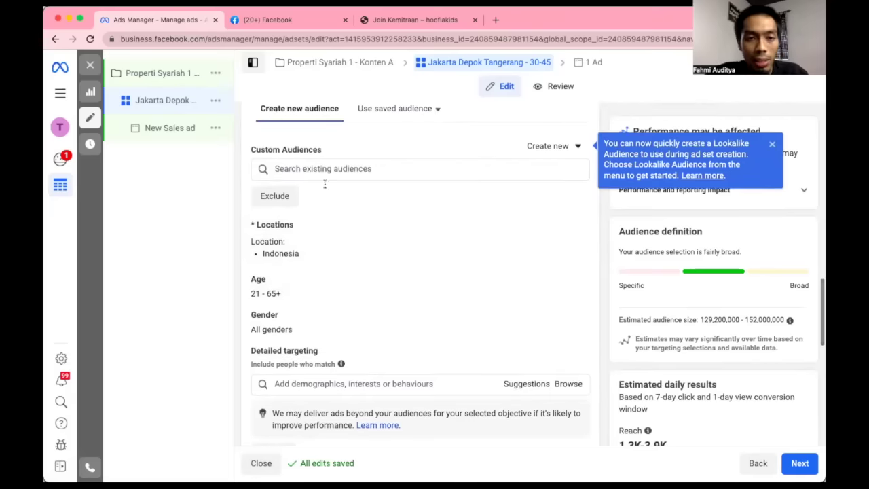
{"action": "scroll", "coordinate": [328, 228], "scroll_direction": "down", "scroll_amount": 2}
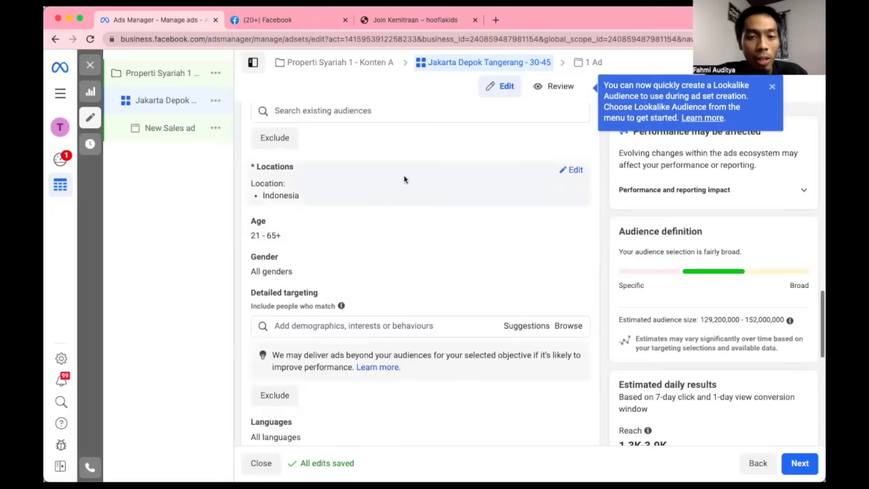
{"action": "left_click", "coordinate": [577, 172]}
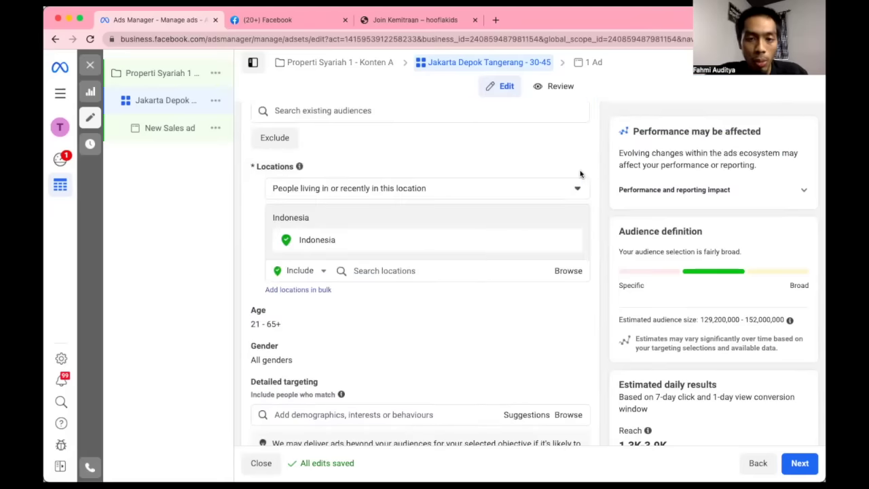
{"action": "left_click", "coordinate": [413, 269]}
{"action": "type", "text": "jak"}
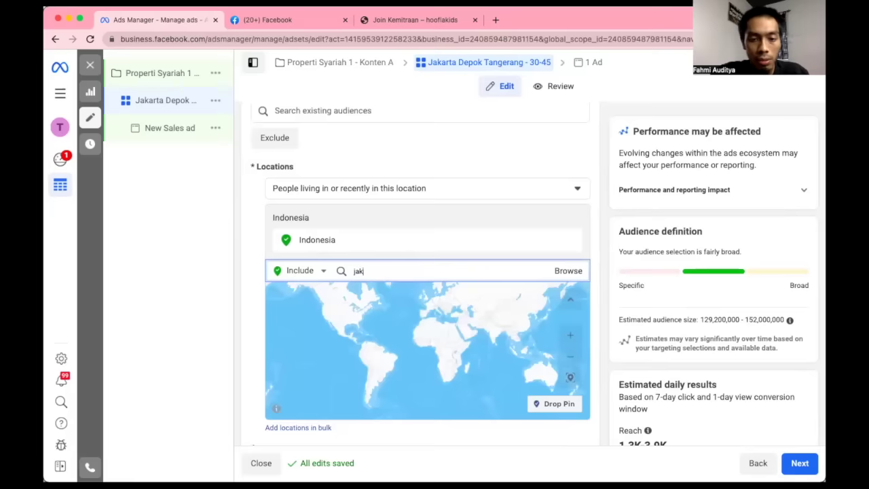
{"action": "type", "text": "arta"}
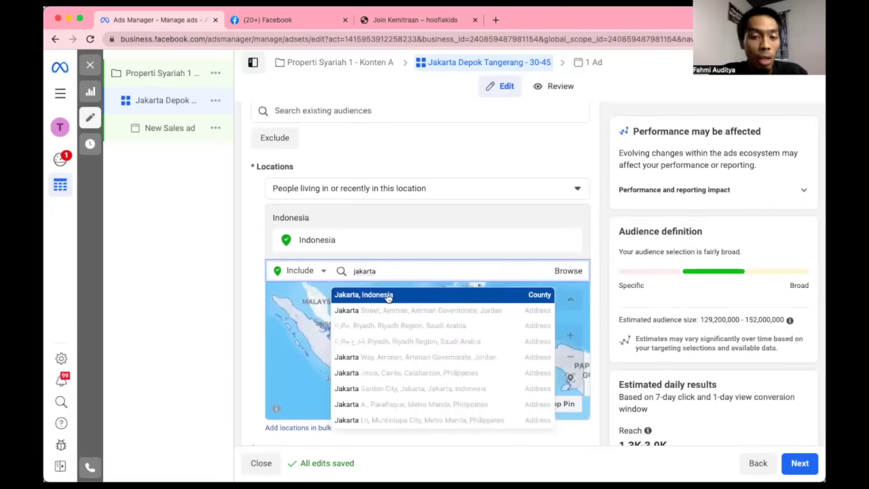
{"action": "left_click", "coordinate": [388, 295]}
Add the cities Depok, West Java and Tangerang, Banten to the audience's included locations.
{"action": "type", "text": "depok"}
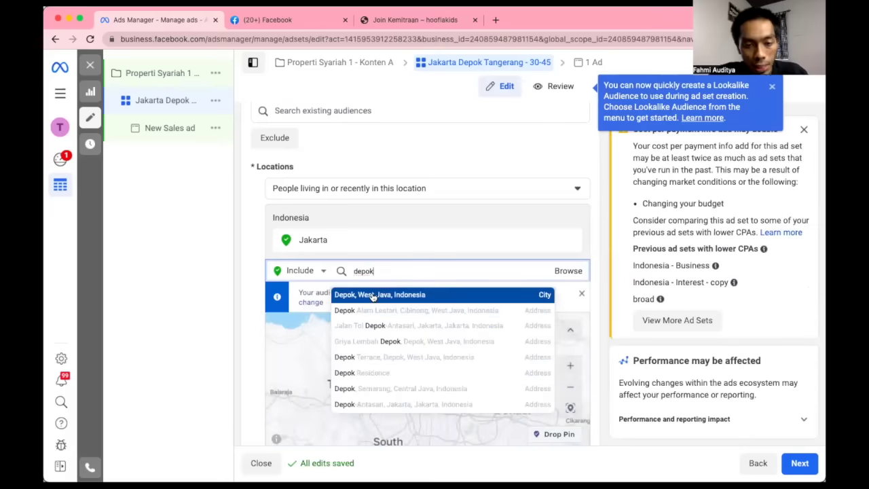
{"action": "left_click", "coordinate": [372, 295]}
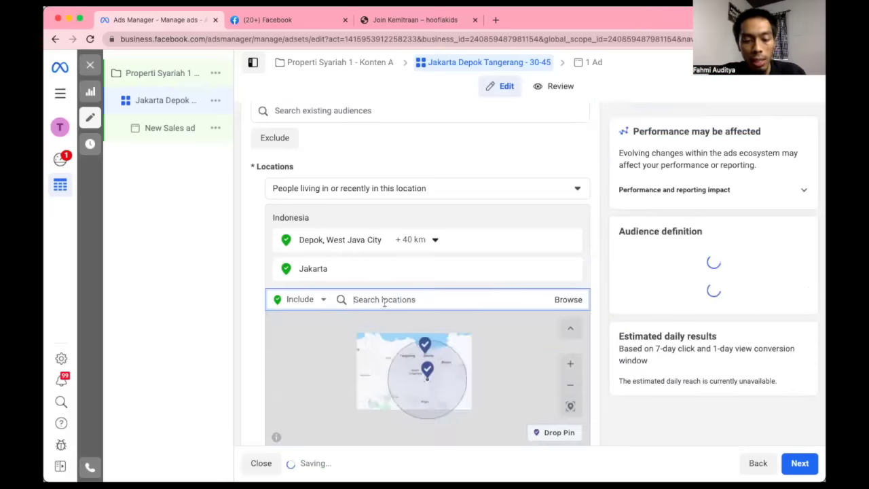
{"action": "type", "text": "tangerang"}
{"action": "key", "text": "BackSpace"}
{"action": "key", "text": "BackSpace"}
{"action": "key", "text": "BackSpace"}
{"action": "type", "text": "rang"}
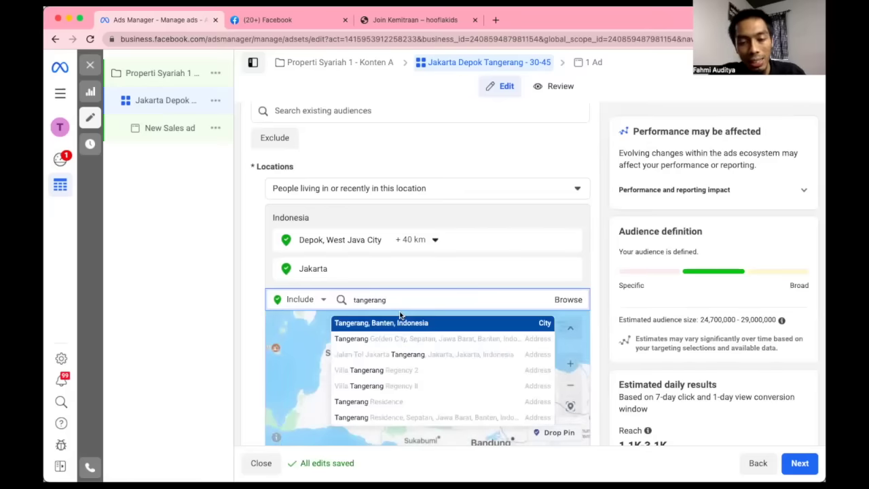
{"action": "left_click", "coordinate": [404, 323]}
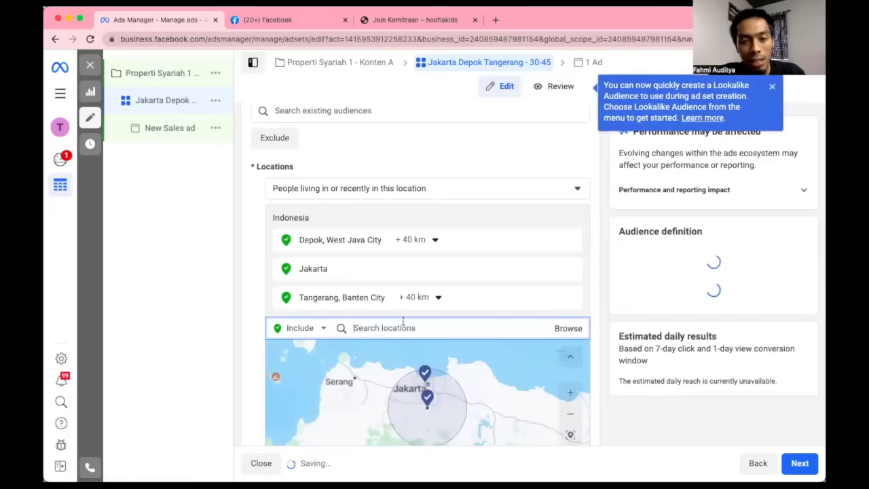
Limit the Depok and Tangerang locations to the current city only, without a surrounding radius.
{"action": "left_click", "coordinate": [419, 239]}
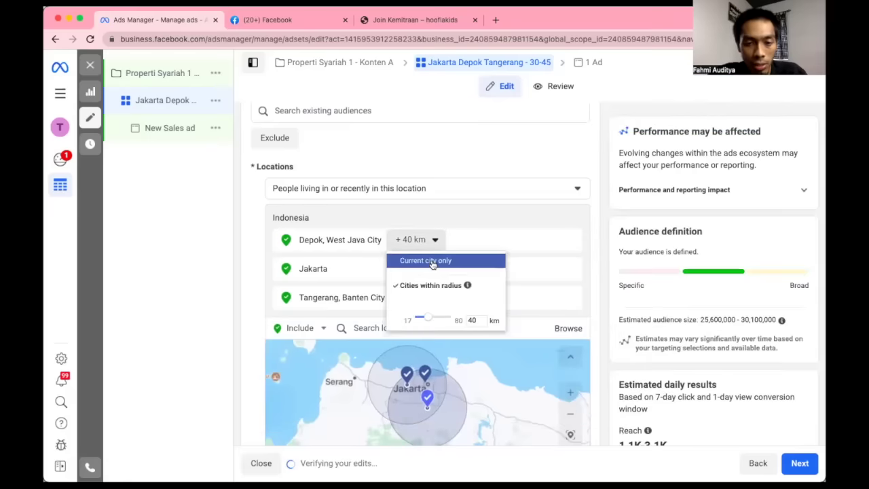
{"action": "left_click", "coordinate": [432, 264]}
{"action": "left_click", "coordinate": [416, 297]}
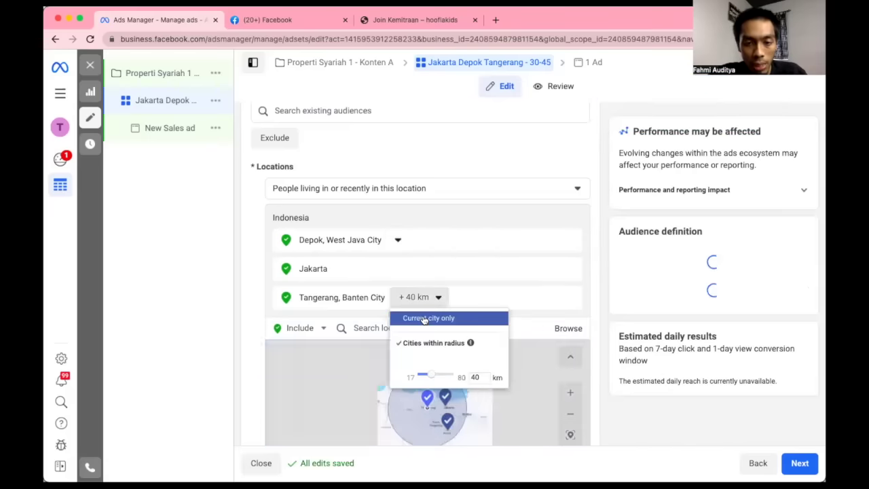
{"action": "left_click", "coordinate": [424, 318]}
Search for "jalan sudirm", include the place Jalan Jenderal Sudirman as a location, and set its radius to 1 km.
{"action": "type", "text": "jalan sudirm"}
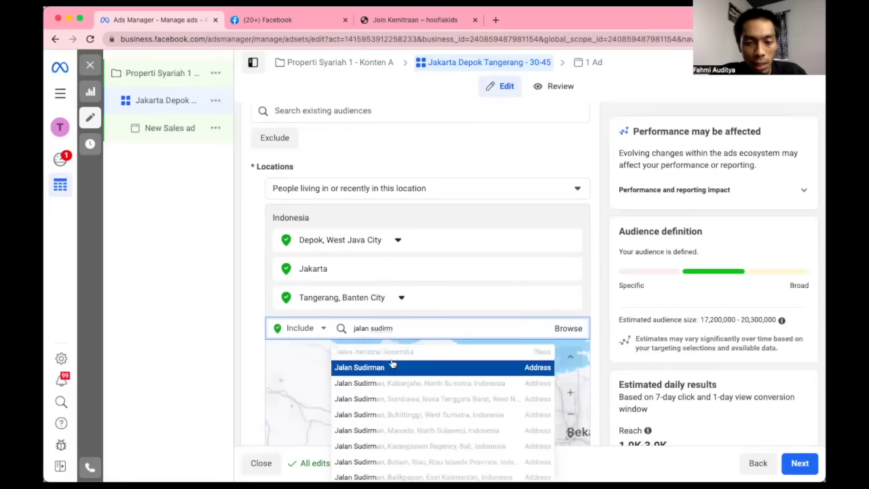
{"action": "left_click", "coordinate": [402, 352]}
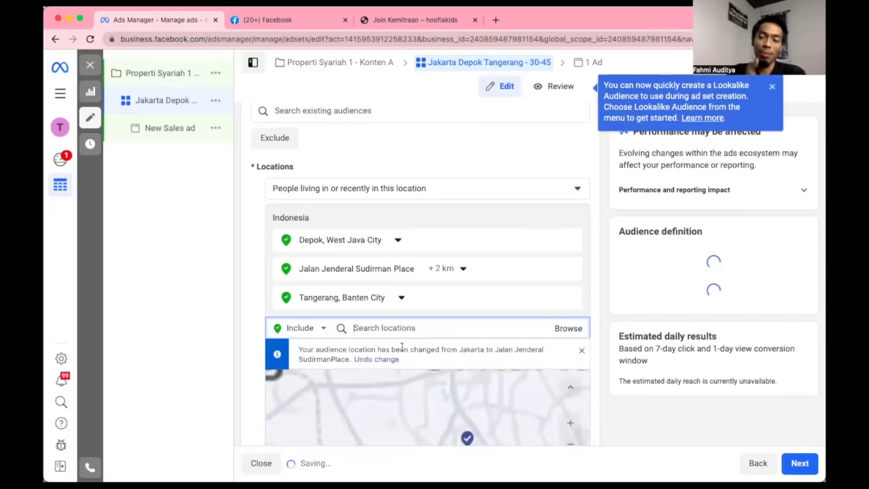
{"action": "left_click", "coordinate": [448, 269]}
{"action": "left_click_drag", "start_coordinate": [431, 306], "coordinate": [425, 307]}
{"action": "left_click", "coordinate": [495, 310]}
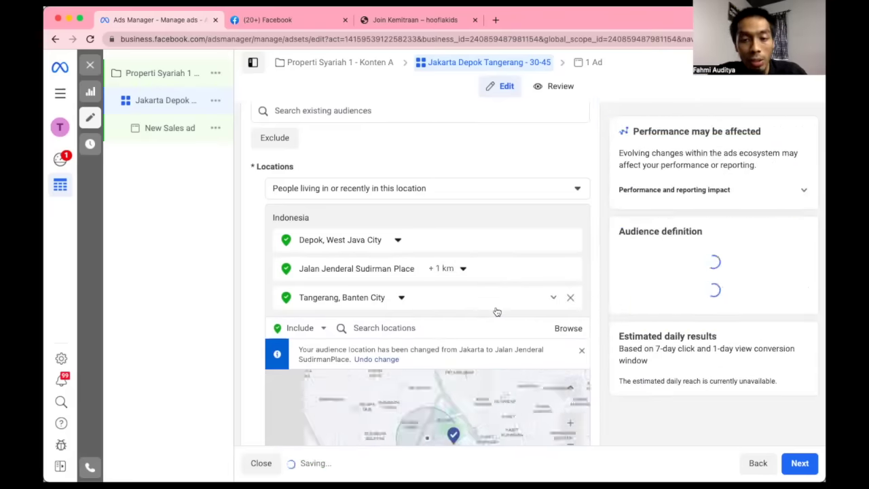
{"action": "left_click", "coordinate": [465, 269]}
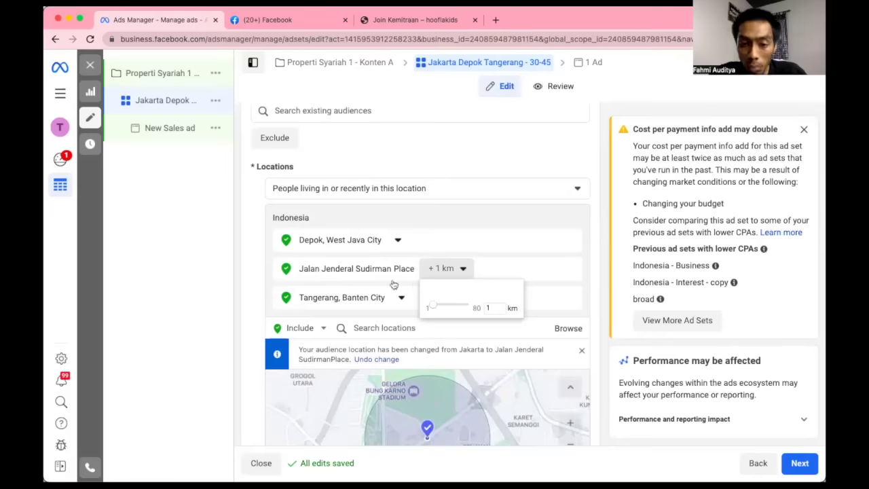
{"action": "left_click", "coordinate": [261, 256]}
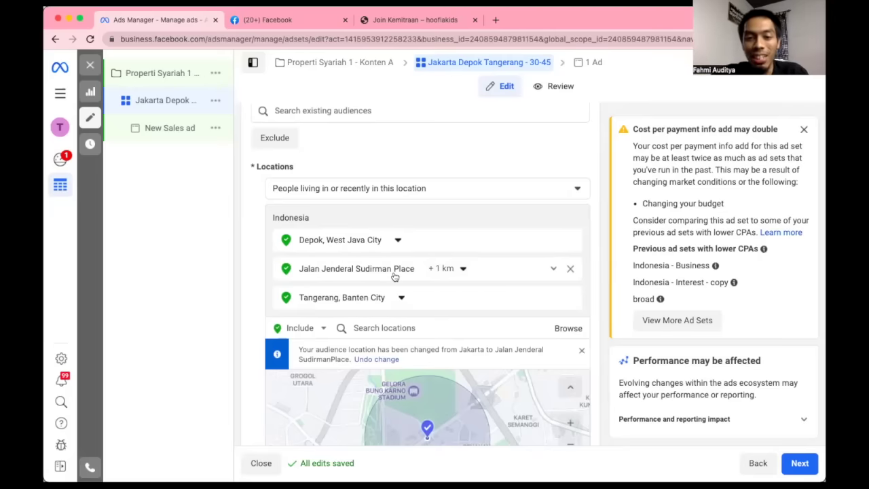
Replace the audience's Depok, Tangerang and Jalan Jenderal Sudirman locations by including the whole country of Indonesia.
{"action": "scroll", "coordinate": [252, 256], "scroll_direction": "down", "scroll_amount": 3}
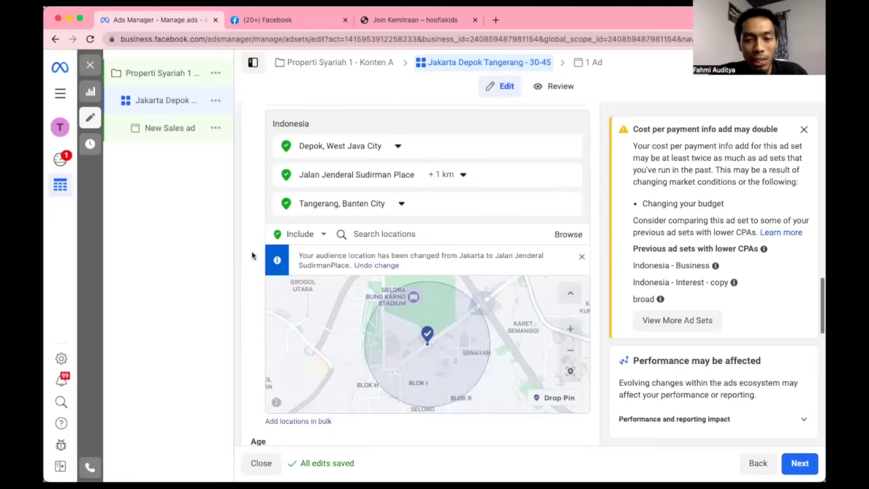
{"action": "scroll", "coordinate": [252, 255], "scroll_direction": "down", "scroll_amount": 2}
{"action": "scroll", "coordinate": [252, 256], "scroll_direction": "up", "scroll_amount": 2}
{"action": "scroll", "coordinate": [251, 255], "scroll_direction": "down", "scroll_amount": 2}
{"action": "scroll", "coordinate": [252, 255], "scroll_direction": "up", "scroll_amount": 1}
{"action": "left_click", "coordinate": [394, 221]}
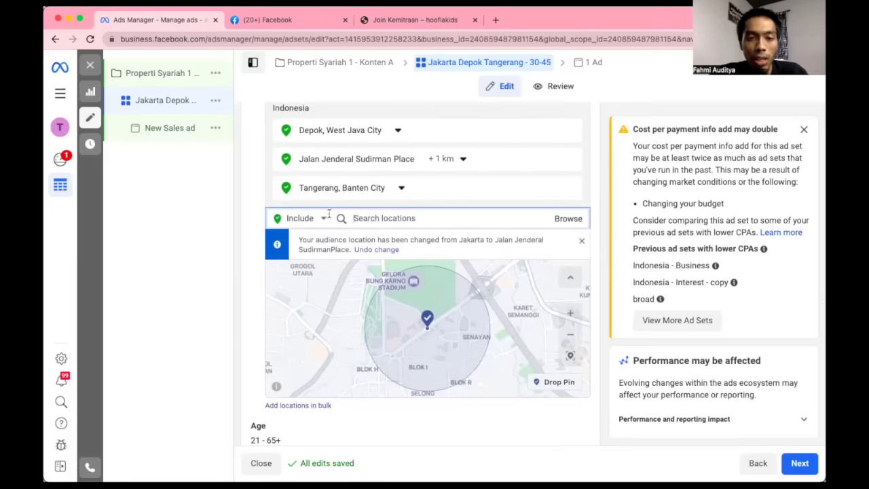
{"action": "type", "text": "indonesia"}
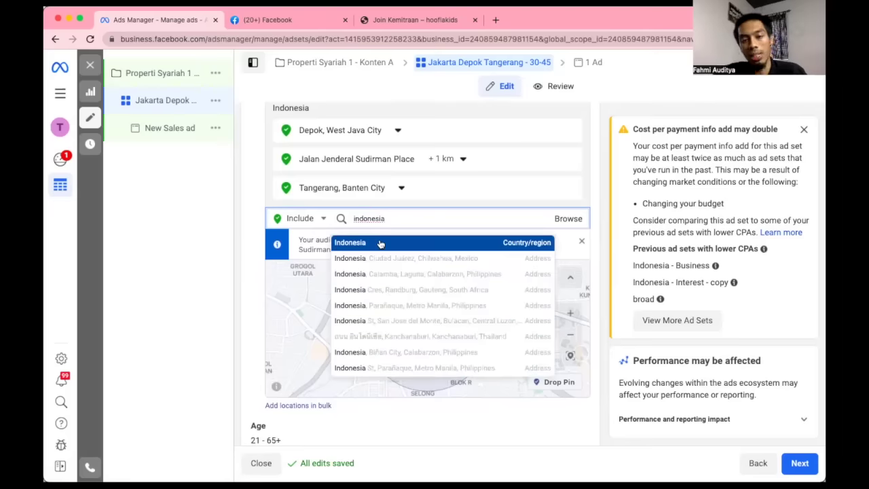
{"action": "left_click", "coordinate": [380, 243]}
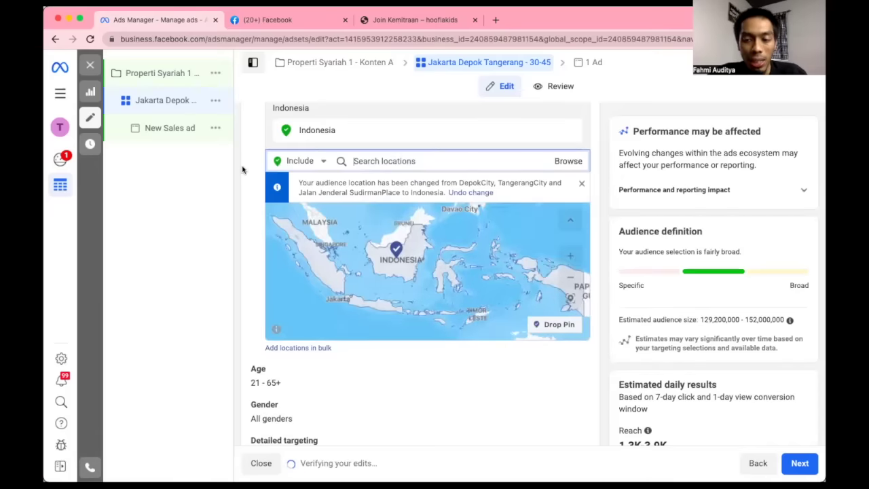
Set the audience's age range to a minimum of 30 and a maximum of 45.
{"action": "scroll", "coordinate": [242, 173], "scroll_direction": "up", "scroll_amount": 2}
{"action": "scroll", "coordinate": [248, 203], "scroll_direction": "down", "scroll_amount": 3}
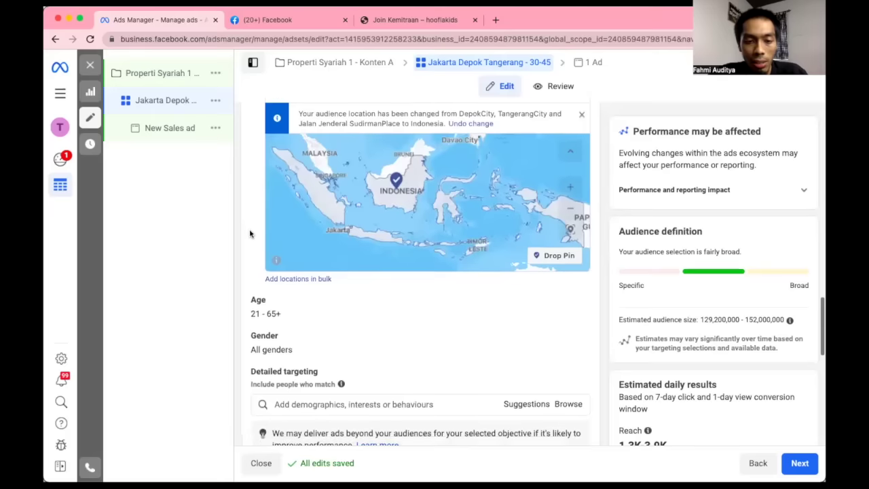
{"action": "scroll", "coordinate": [250, 233], "scroll_direction": "down", "scroll_amount": 1}
{"action": "left_click", "coordinate": [572, 238]}
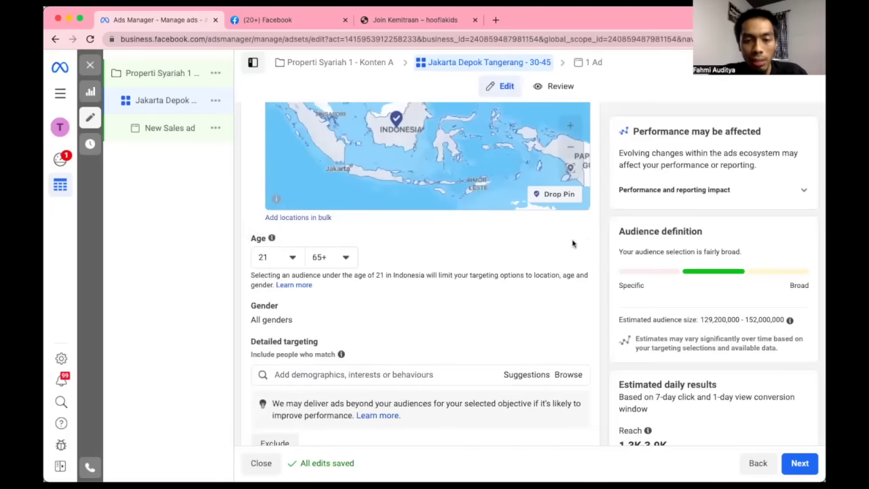
{"action": "left_click", "coordinate": [285, 256]}
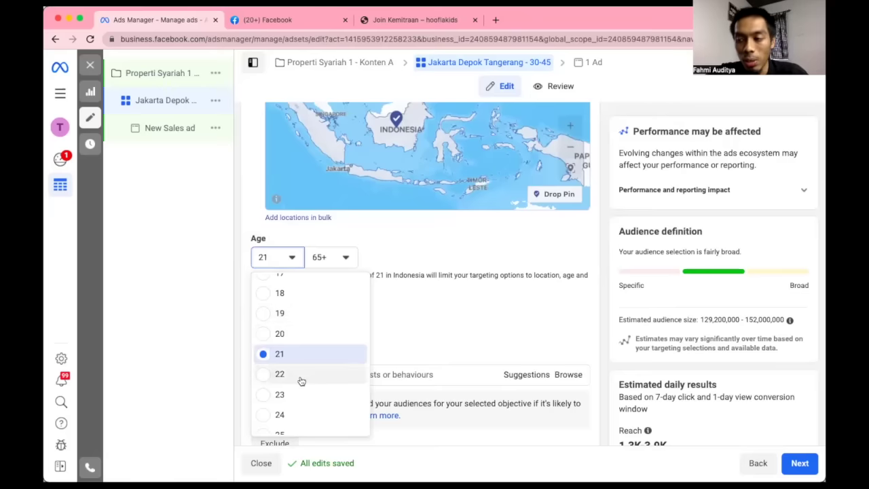
{"action": "scroll", "coordinate": [302, 330], "scroll_direction": "up", "scroll_amount": 1}
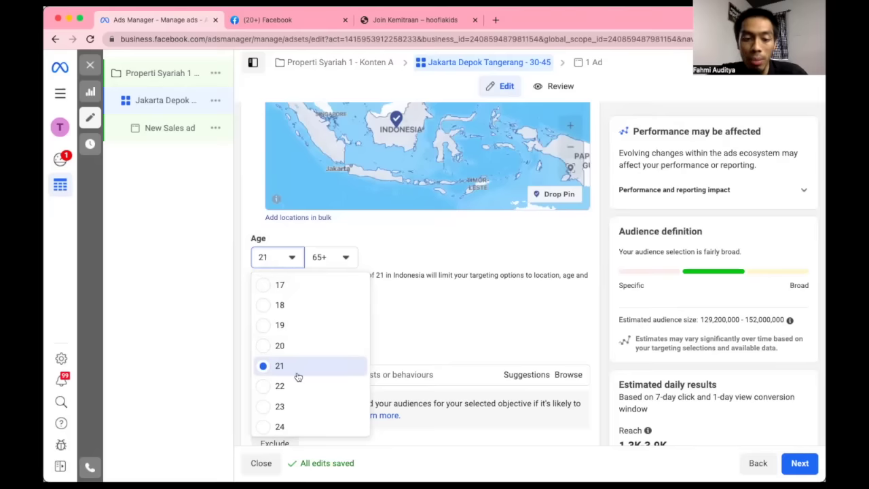
{"action": "scroll", "coordinate": [298, 375], "scroll_direction": "down", "scroll_amount": 3}
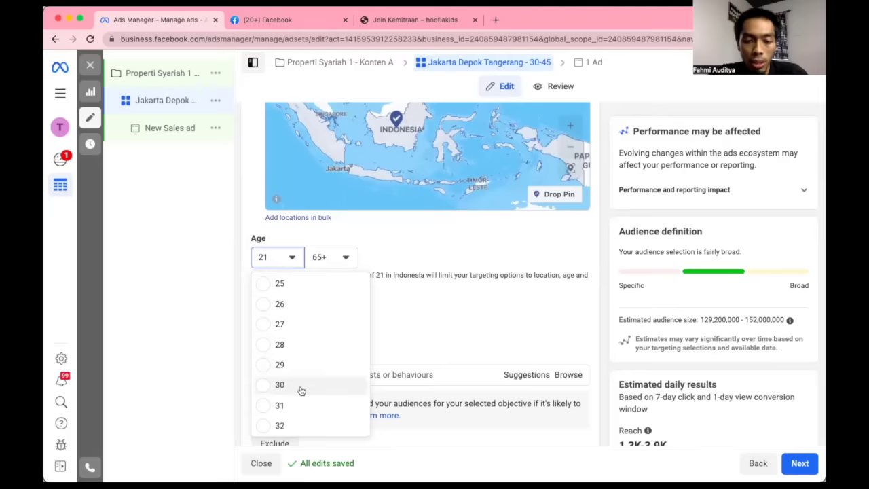
{"action": "left_click", "coordinate": [301, 386]}
{"action": "left_click", "coordinate": [330, 258]}
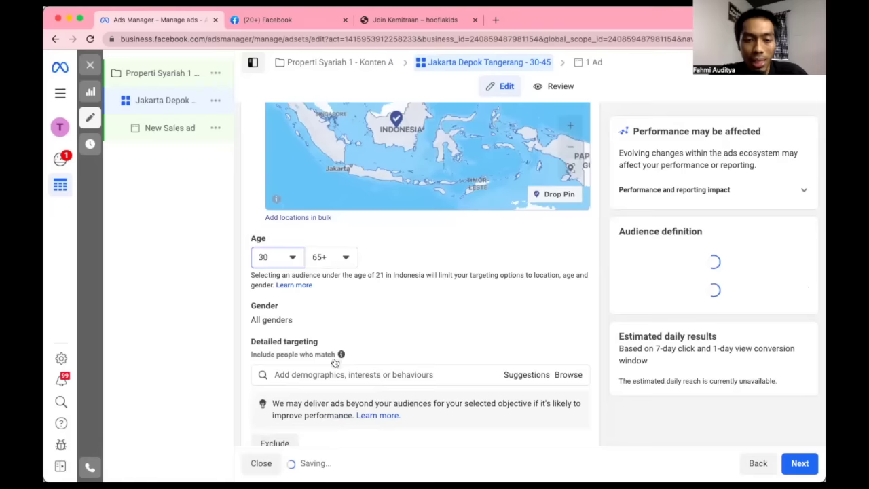
{"action": "scroll", "coordinate": [361, 325], "scroll_direction": "up", "scroll_amount": 6}
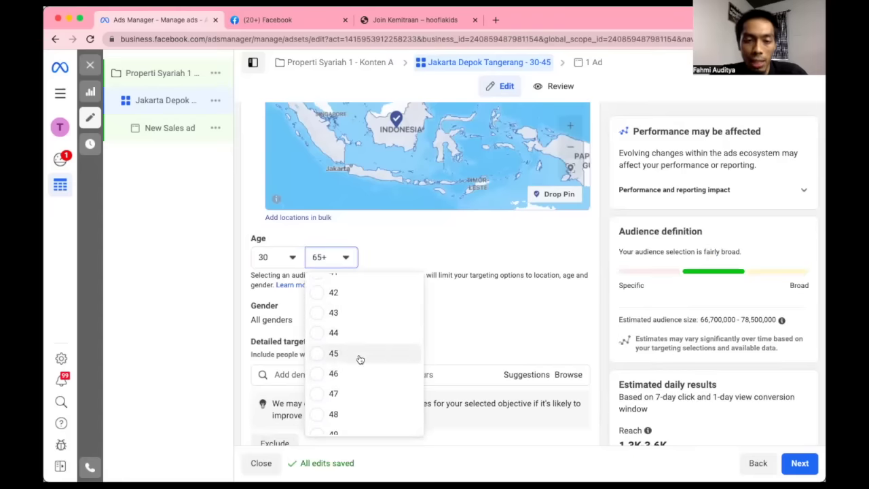
{"action": "left_click", "coordinate": [334, 353]}
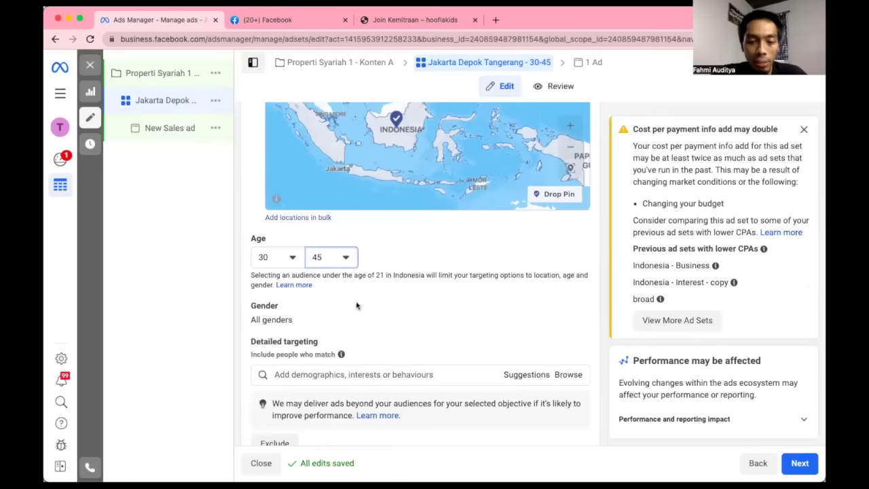
Try limiting the audience's gender to Women and to Men, and set it back to All.
{"action": "scroll", "coordinate": [355, 305], "scroll_direction": "down", "scroll_amount": 2}
{"action": "left_click", "coordinate": [575, 252]}
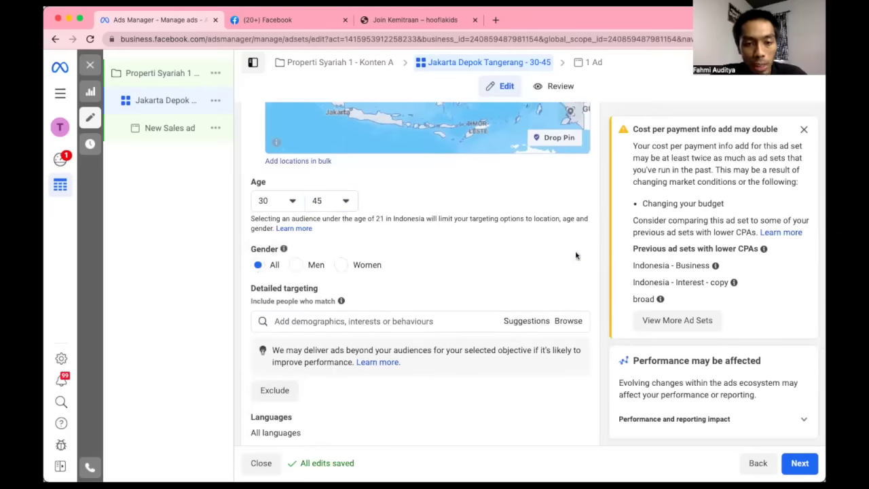
{"action": "left_click", "coordinate": [341, 265]}
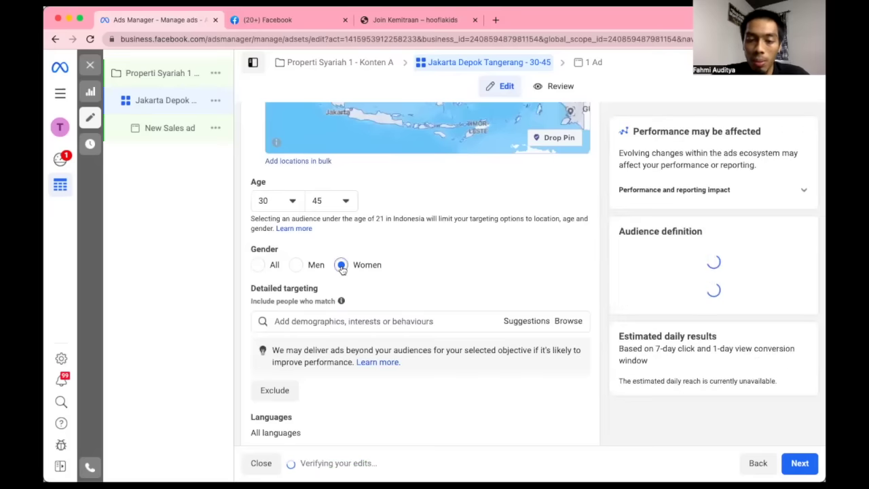
{"action": "left_click", "coordinate": [296, 266]}
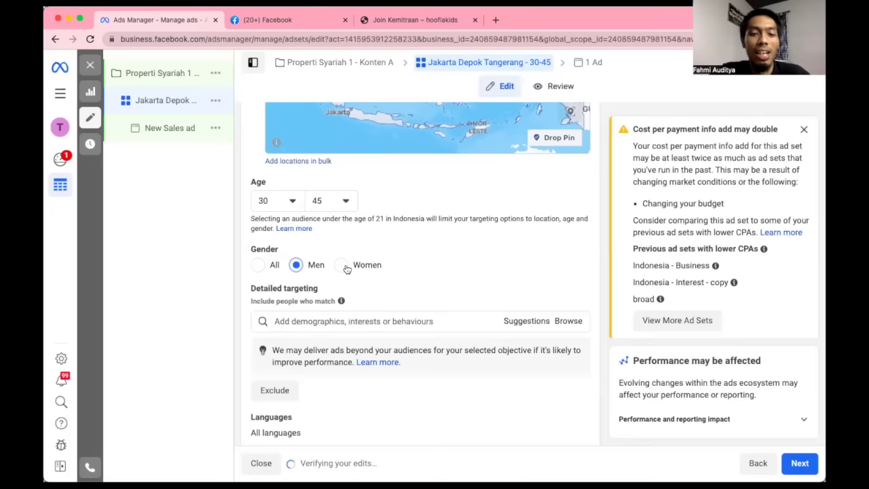
{"action": "left_click", "coordinate": [258, 264]}
Browse the detailed targeting demographics and examine the options under Education level.
{"action": "left_click", "coordinate": [335, 322]}
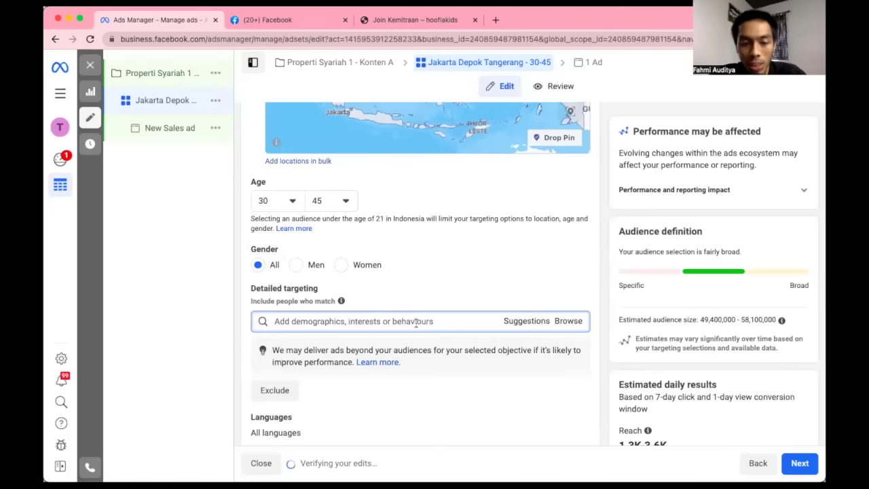
{"action": "scroll", "coordinate": [416, 323], "scroll_direction": "down", "scroll_amount": 1}
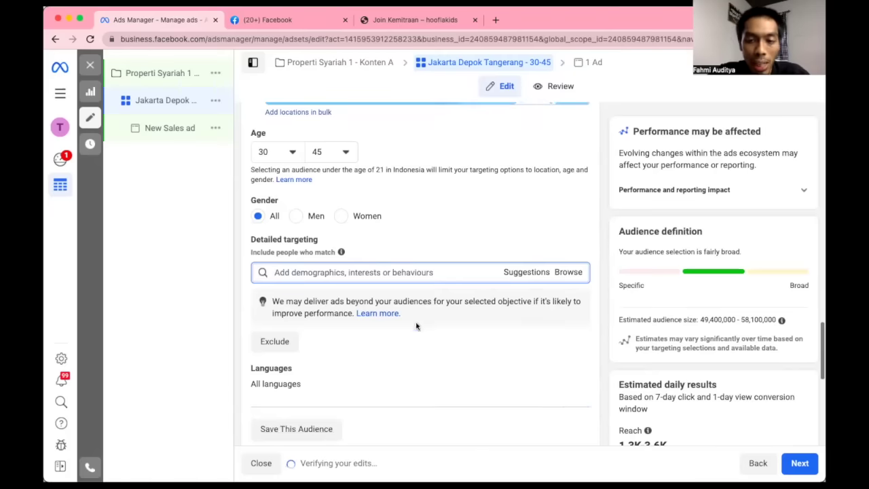
{"action": "left_click", "coordinate": [569, 272]}
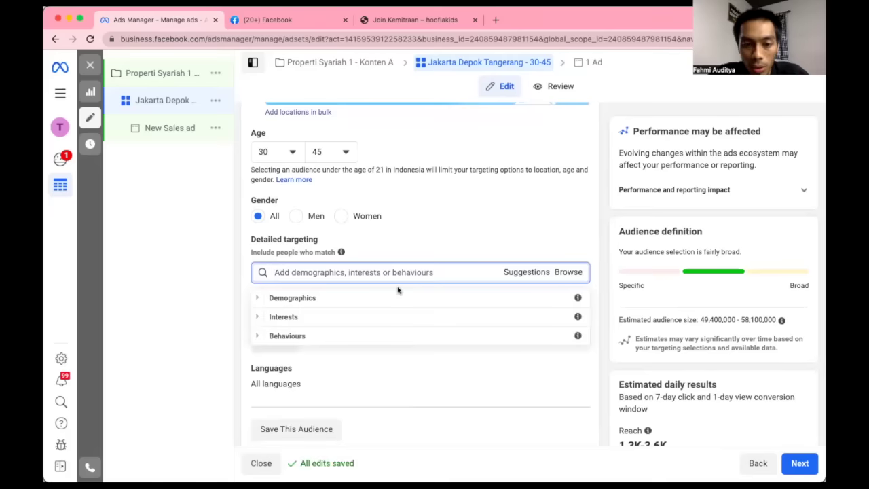
{"action": "left_click", "coordinate": [296, 302]}
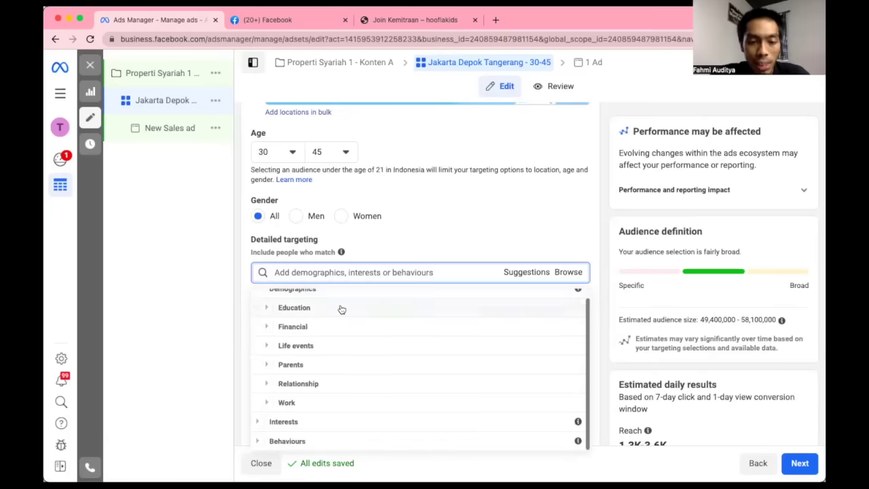
{"action": "scroll", "coordinate": [385, 209], "scroll_direction": "down", "scroll_amount": 1}
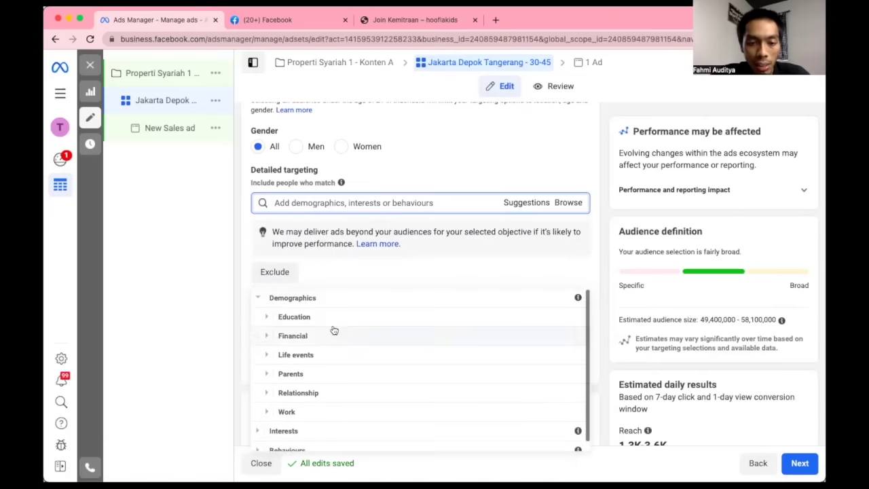
{"action": "left_click", "coordinate": [322, 319]}
{"action": "left_click", "coordinate": [335, 321]}
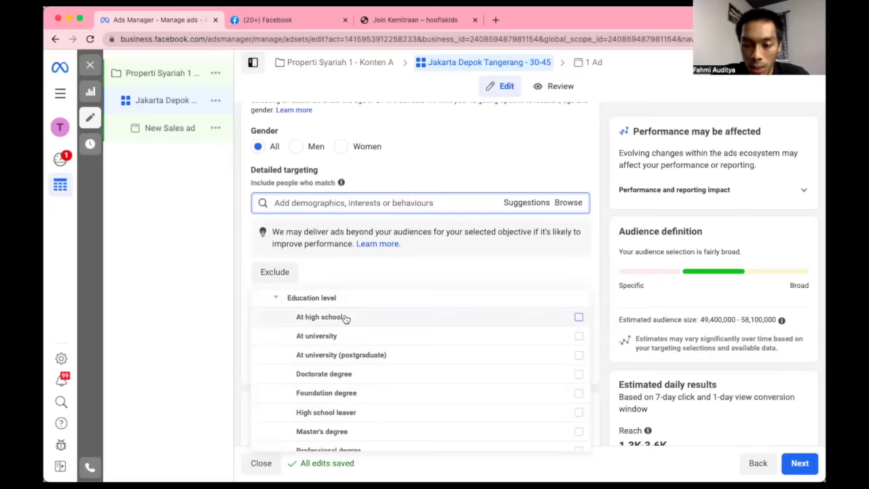
{"action": "scroll", "coordinate": [353, 403], "scroll_direction": "down", "scroll_amount": 1}
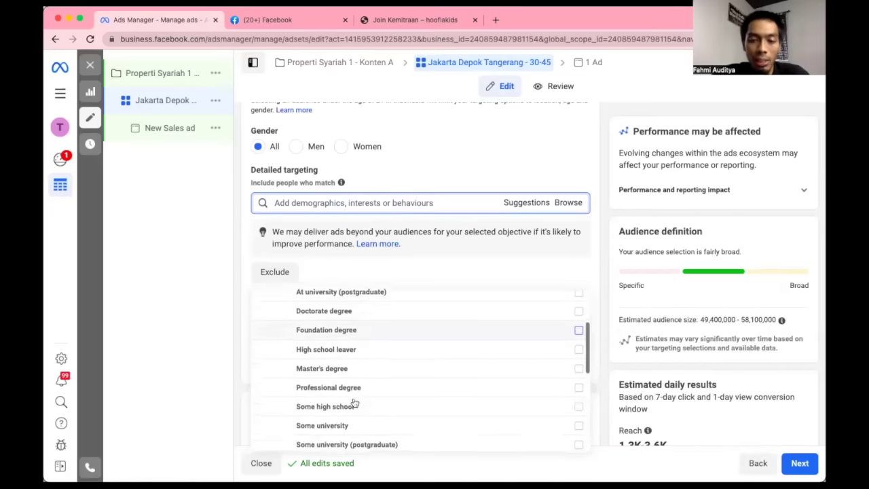
{"action": "scroll", "coordinate": [354, 403], "scroll_direction": "down", "scroll_amount": 1}
{"action": "scroll", "coordinate": [354, 403], "scroll_direction": "down", "scroll_amount": 1}
{"action": "scroll", "coordinate": [352, 401], "scroll_direction": "up", "scroll_amount": 4}
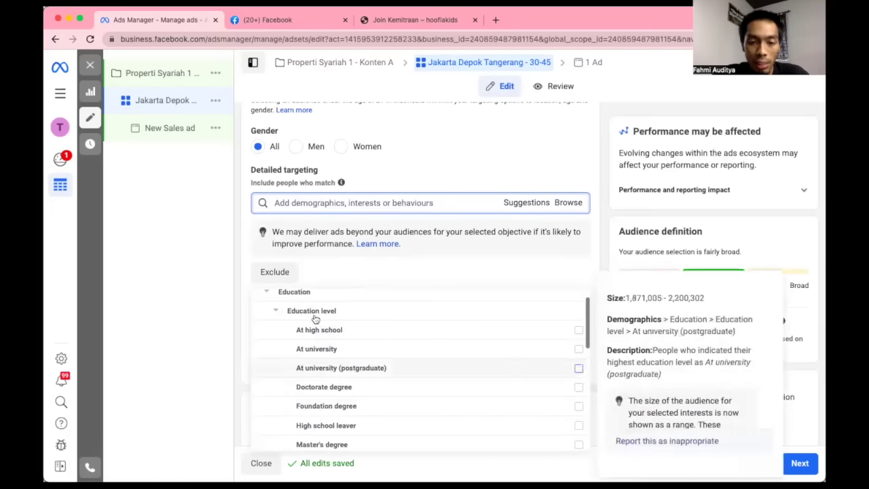
{"action": "left_click", "coordinate": [315, 316]}
Examine the Income options in the Financial demographics and collapse that category.
{"action": "scroll", "coordinate": [331, 376], "scroll_direction": "down", "scroll_amount": 1}
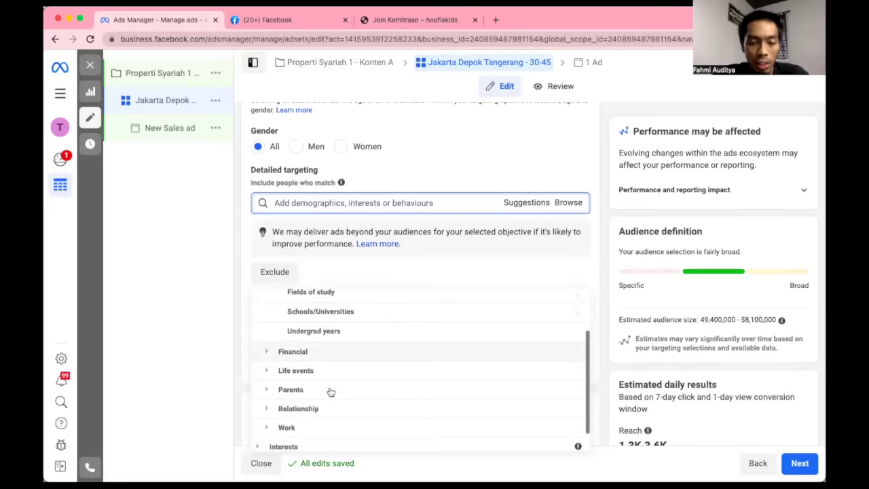
{"action": "left_click", "coordinate": [311, 355]}
{"action": "left_click", "coordinate": [326, 330]}
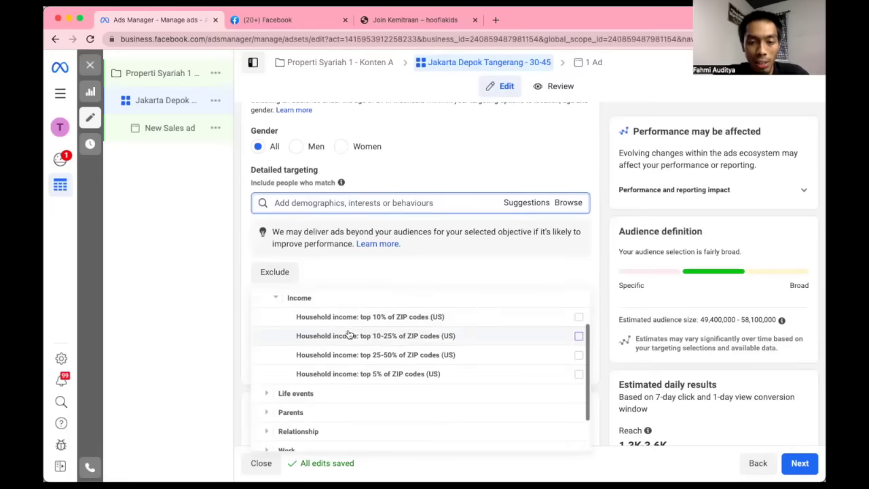
{"action": "scroll", "coordinate": [333, 346], "scroll_direction": "up", "scroll_amount": 1}
{"action": "left_click", "coordinate": [301, 306]}
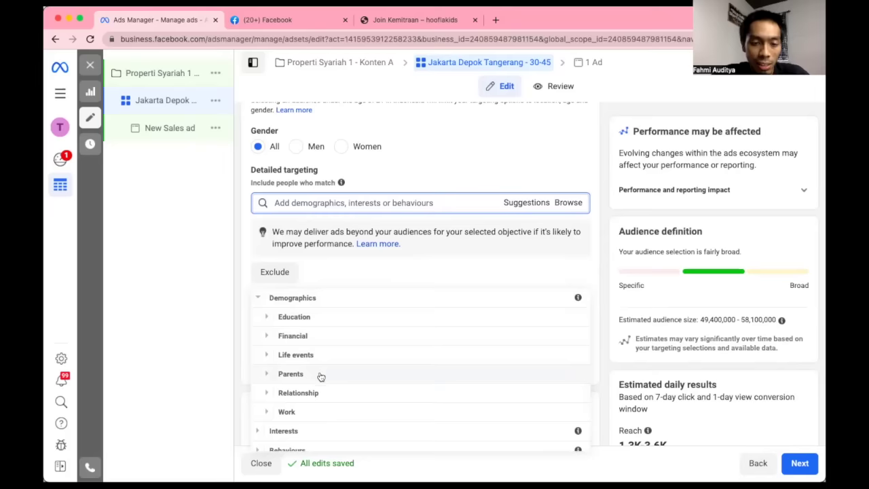
Examine the Life events demographics, including Anniversary, Date of birth and the relationship and engagement options.
{"action": "left_click", "coordinate": [318, 354]}
{"action": "left_click", "coordinate": [314, 320]}
{"action": "scroll", "coordinate": [305, 303], "scroll_direction": "up", "scroll_amount": 1}
{"action": "left_click", "coordinate": [315, 324]}
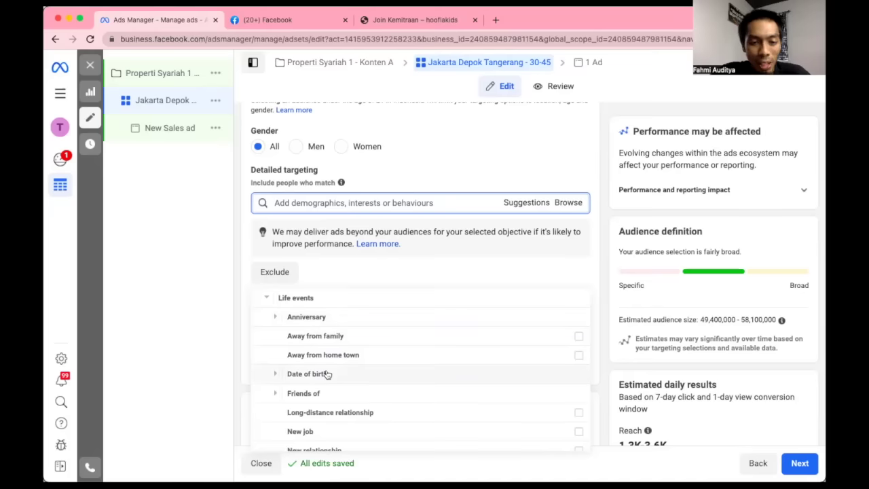
{"action": "left_click", "coordinate": [322, 317]}
{"action": "scroll", "coordinate": [324, 320], "scroll_direction": "down", "scroll_amount": 1}
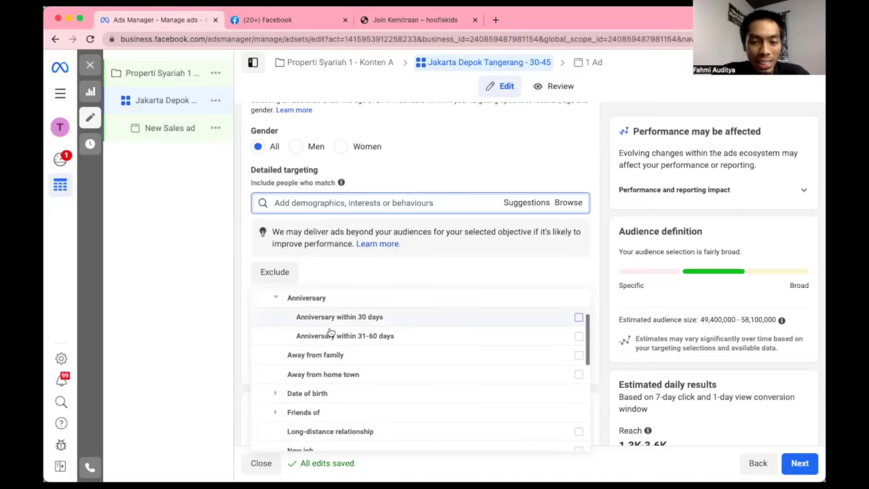
{"action": "left_click", "coordinate": [314, 299]}
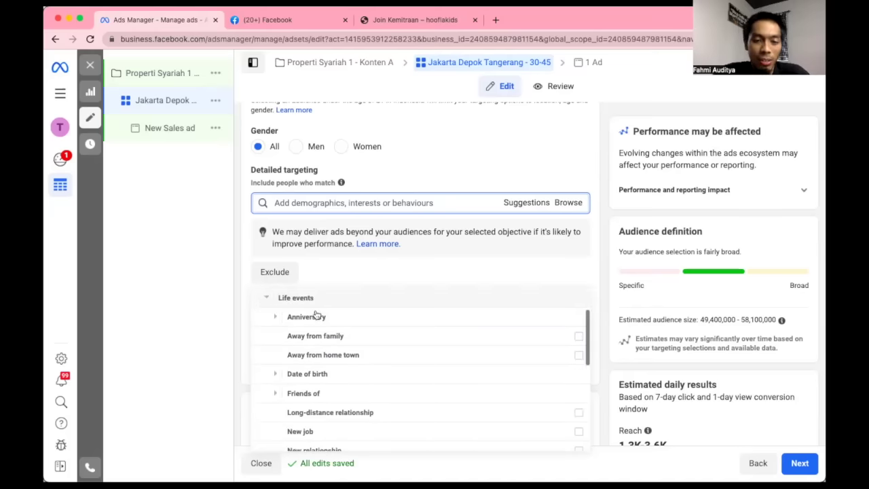
{"action": "left_click", "coordinate": [306, 375]}
{"action": "scroll", "coordinate": [314, 355], "scroll_direction": "down", "scroll_amount": 1}
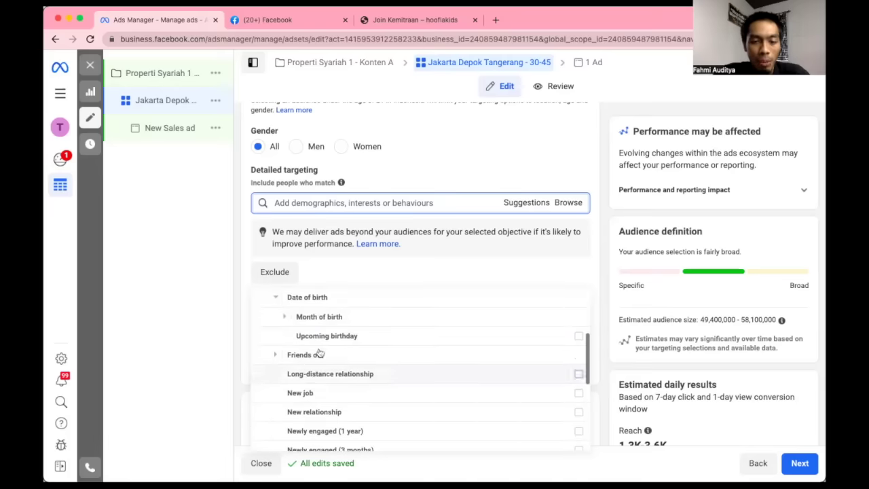
{"action": "left_click", "coordinate": [315, 302]}
{"action": "scroll", "coordinate": [328, 374], "scroll_direction": "down", "scroll_amount": 8}
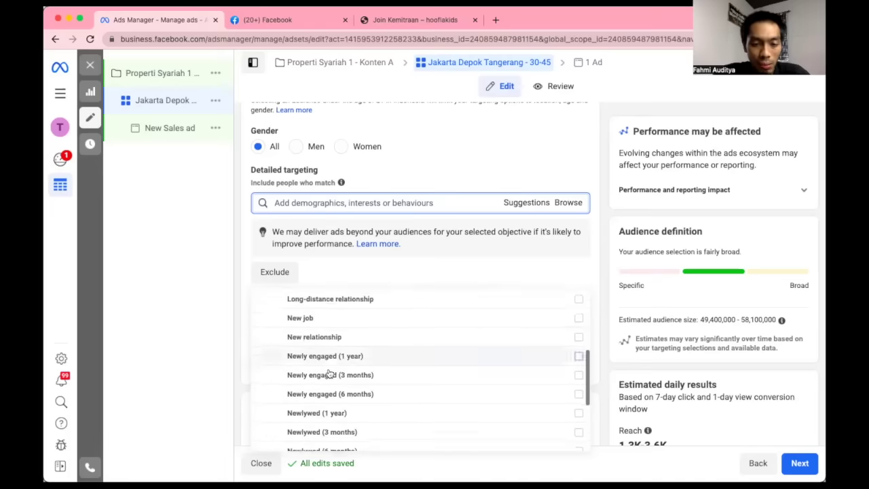
Examine the All parents options in the Parents demographics by children's age group, and collapse that list.
{"action": "left_click", "coordinate": [306, 370]}
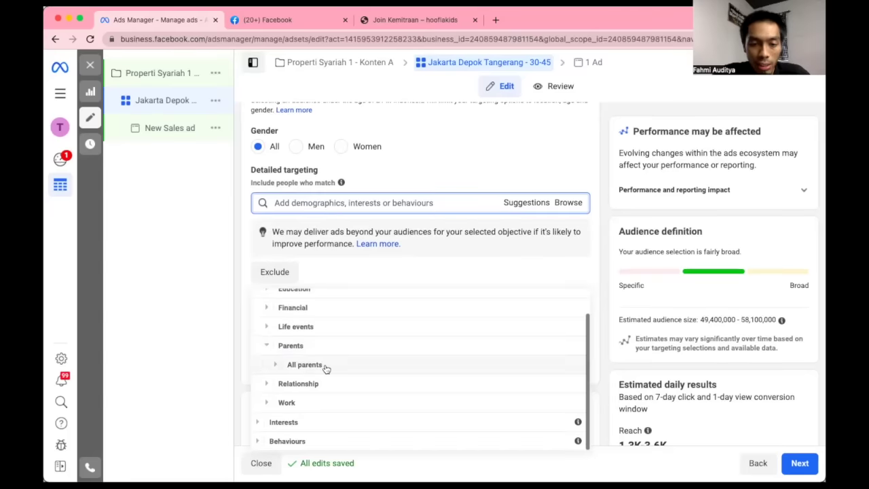
{"action": "left_click", "coordinate": [323, 367]}
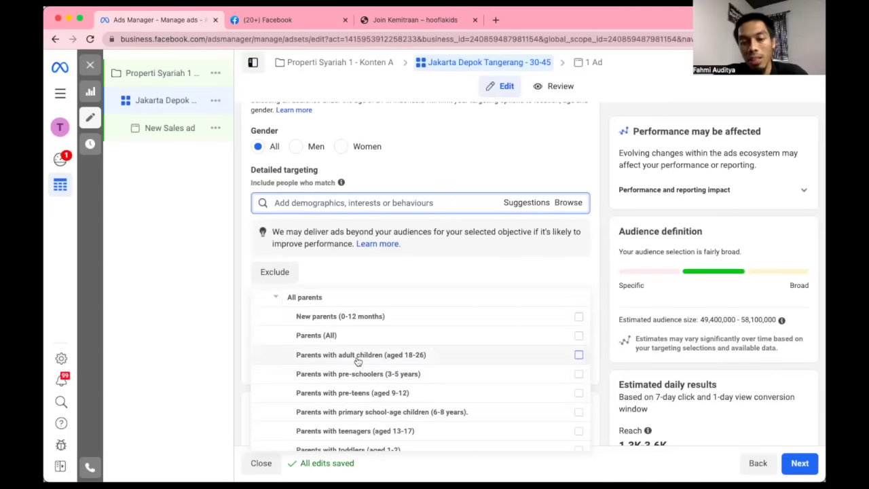
{"action": "mouse_move", "coordinate": [358, 361]}
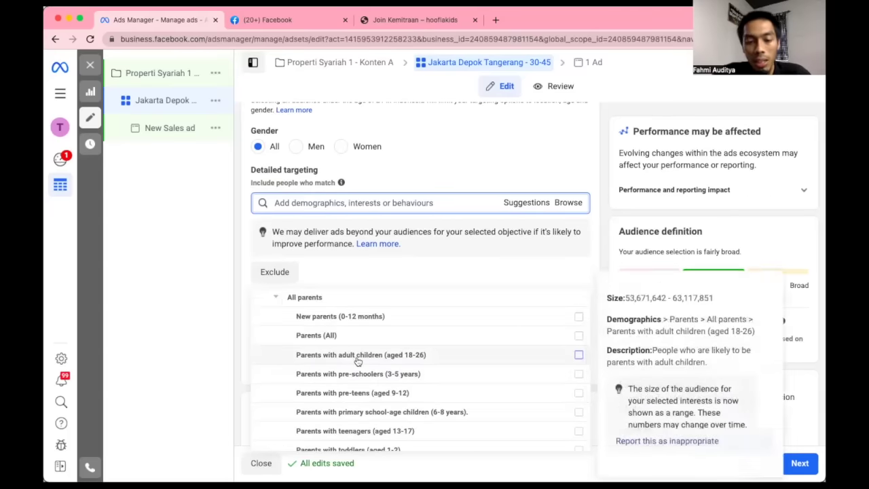
{"action": "mouse_move", "coordinate": [366, 321]}
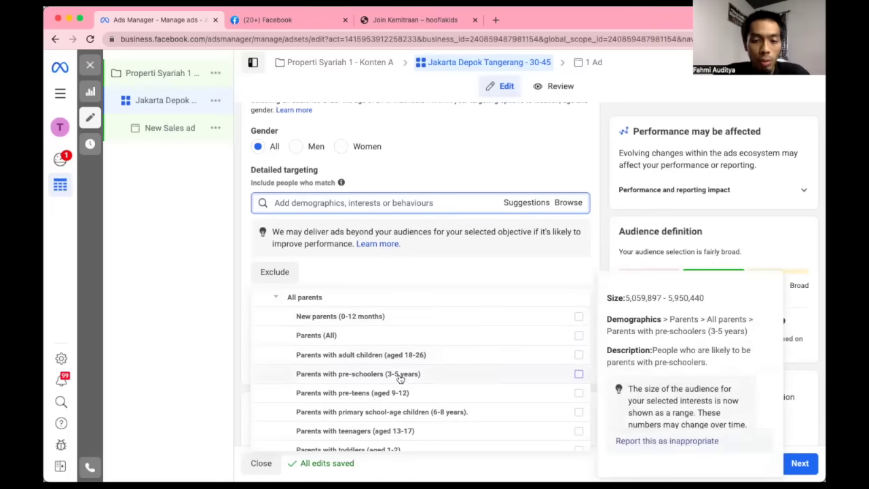
{"action": "scroll", "coordinate": [401, 378], "scroll_direction": "down", "scroll_amount": 1}
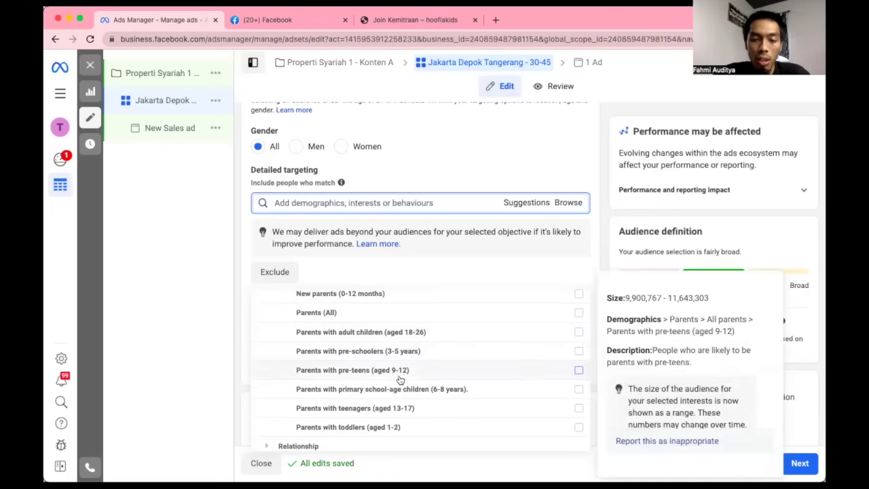
{"action": "mouse_move", "coordinate": [413, 409]}
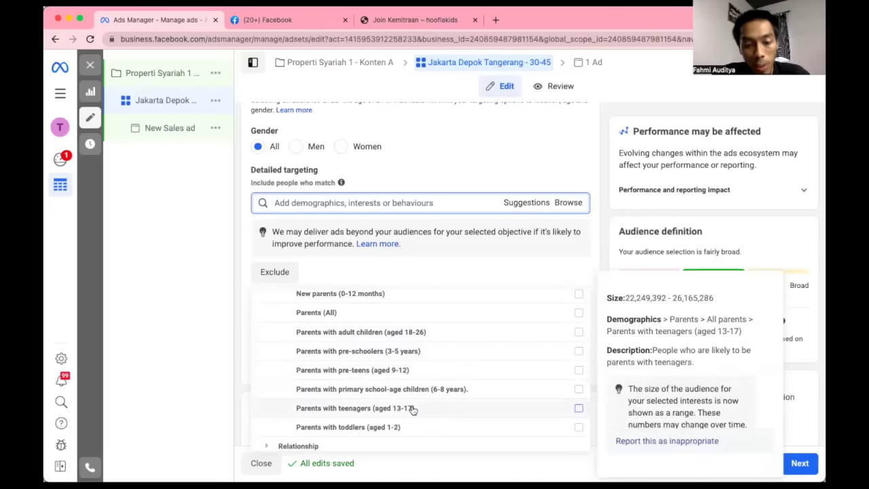
{"action": "scroll", "coordinate": [397, 370], "scroll_direction": "up", "scroll_amount": 3}
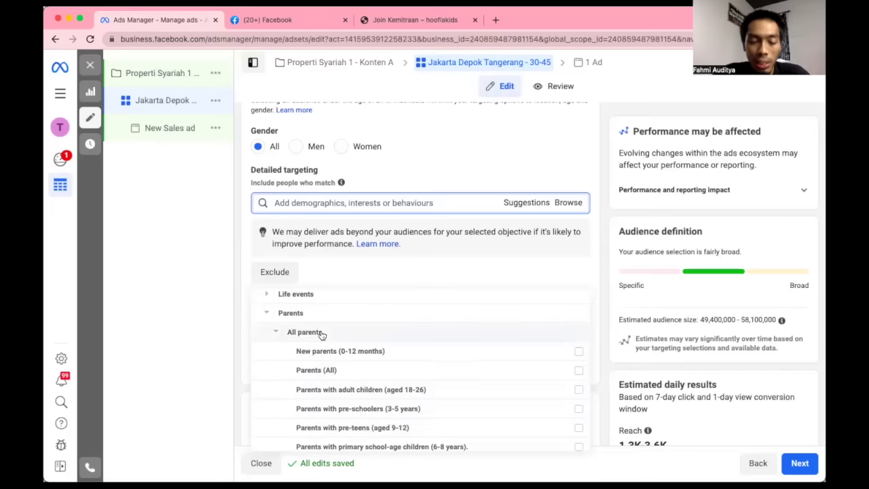
{"action": "left_click", "coordinate": [321, 334]}
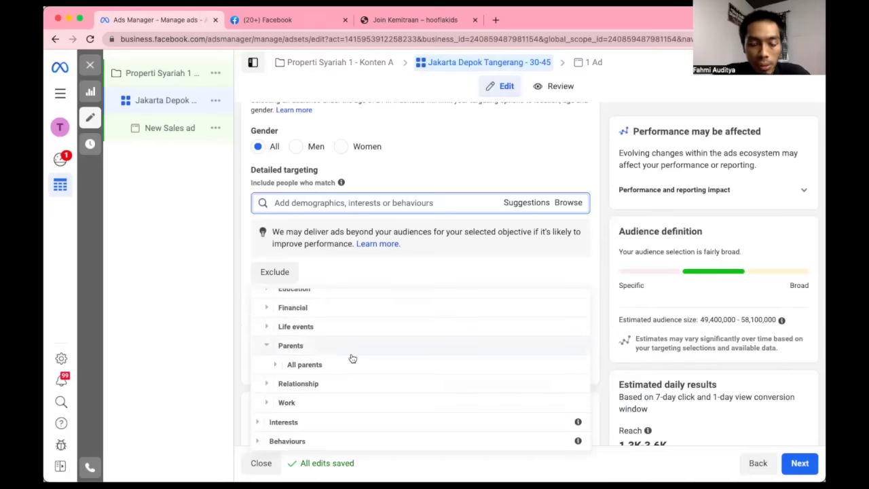
Examine the Relationship status options in the Relationship demographics, from Civil partnership to Widowed, and collapse that list.
{"action": "left_click", "coordinate": [320, 382]}
{"action": "left_click", "coordinate": [318, 383]}
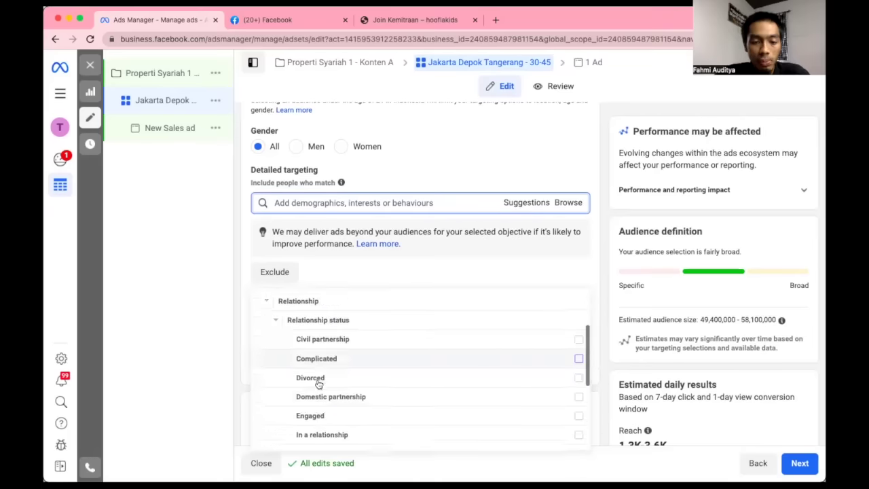
{"action": "scroll", "coordinate": [318, 384], "scroll_direction": "down", "scroll_amount": 1}
{"action": "mouse_move", "coordinate": [346, 379]}
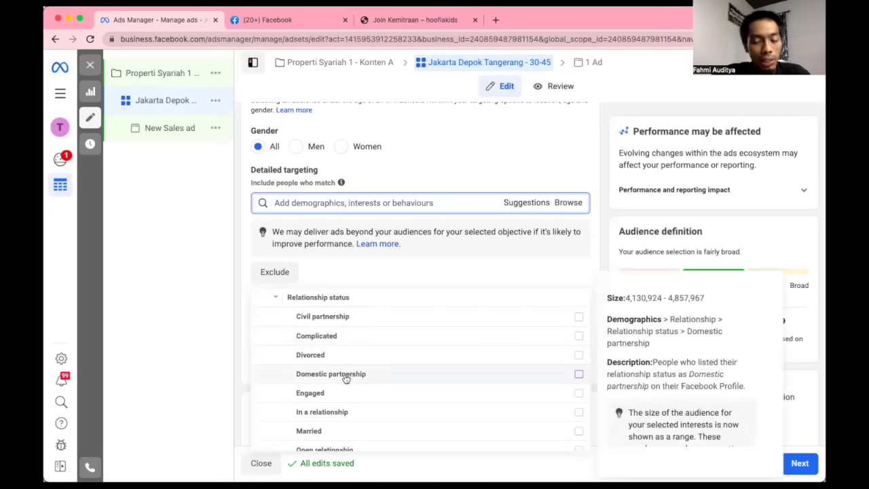
{"action": "scroll", "coordinate": [346, 379], "scroll_direction": "down", "scroll_amount": 1}
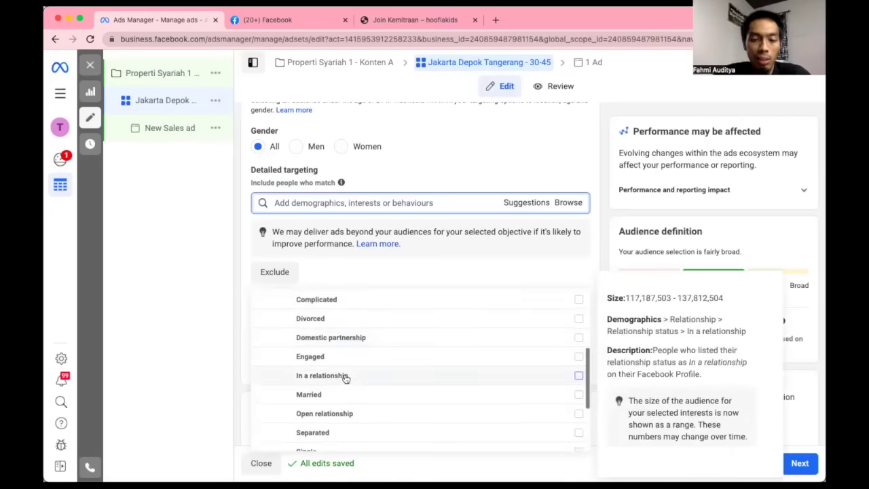
{"action": "scroll", "coordinate": [345, 379], "scroll_direction": "down", "scroll_amount": 1}
{"action": "scroll", "coordinate": [345, 379], "scroll_direction": "up", "scroll_amount": 4}
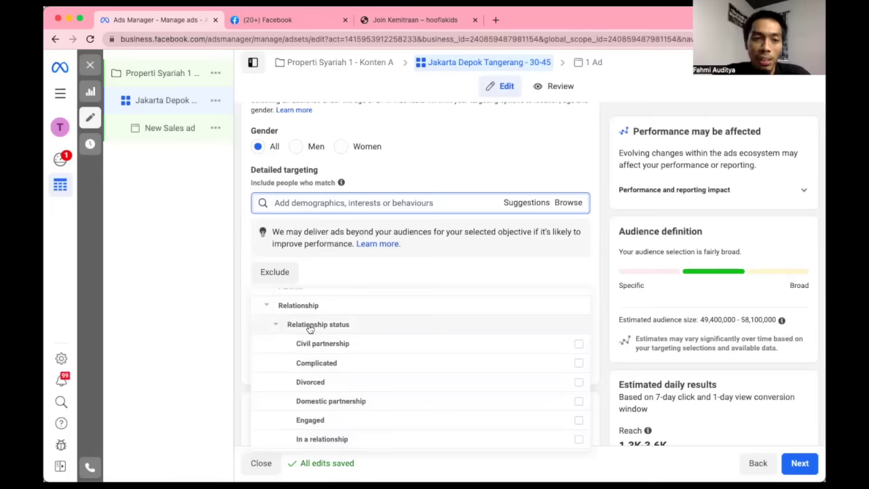
{"action": "scroll", "coordinate": [343, 404], "scroll_direction": "down", "scroll_amount": 2}
{"action": "mouse_move", "coordinate": [343, 398]}
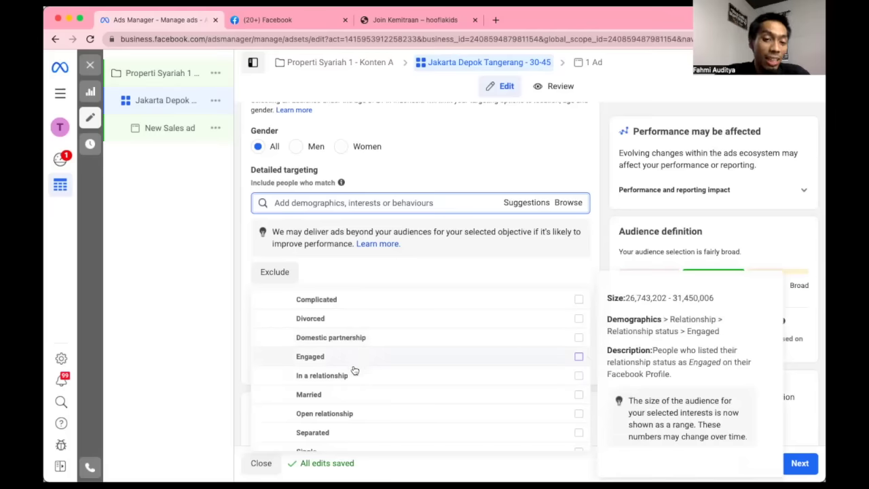
{"action": "scroll", "coordinate": [351, 388], "scroll_direction": "down", "scroll_amount": 3}
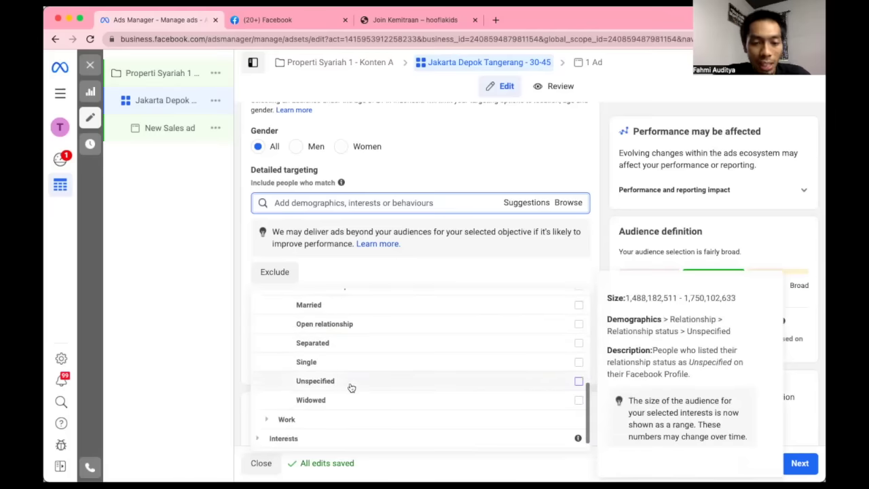
{"action": "scroll", "coordinate": [332, 376], "scroll_direction": "up", "scroll_amount": 3}
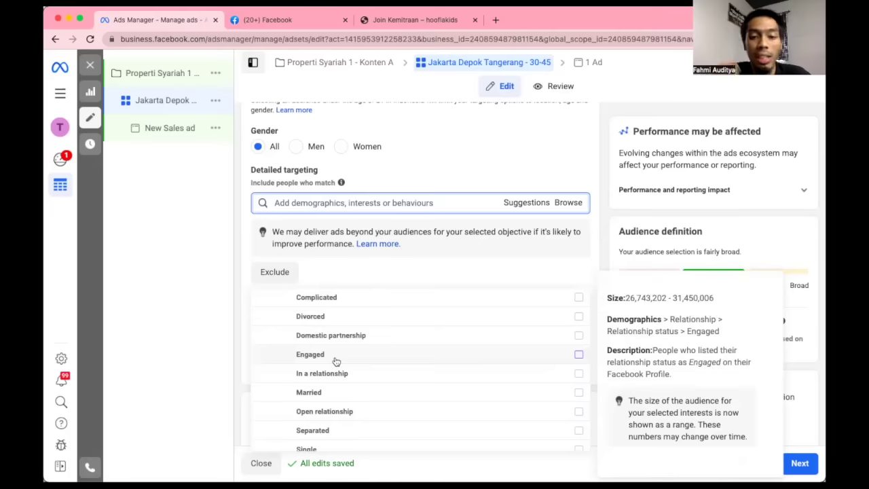
{"action": "scroll", "coordinate": [335, 361], "scroll_direction": "up", "scroll_amount": 3}
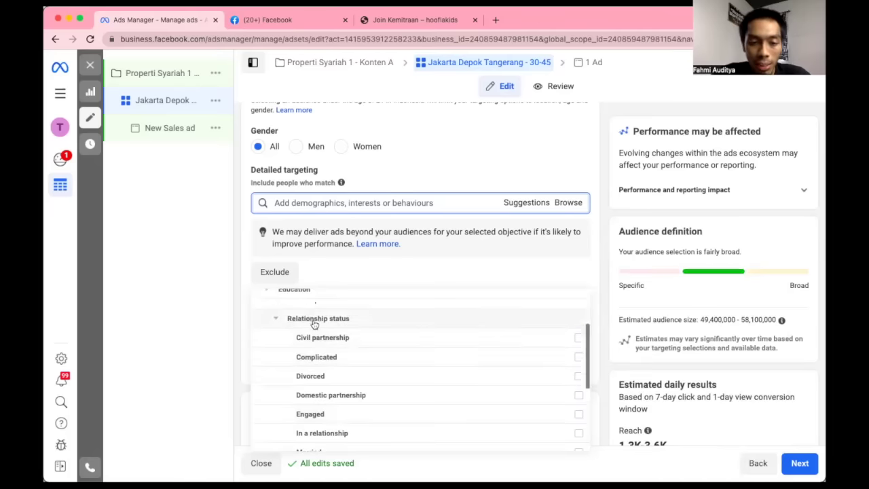
{"action": "left_click", "coordinate": [316, 319]}
Examine the Industries options in the Work demographics, from Administrative services to Veterans (US), and collapse that list.
{"action": "left_click", "coordinate": [305, 406]}
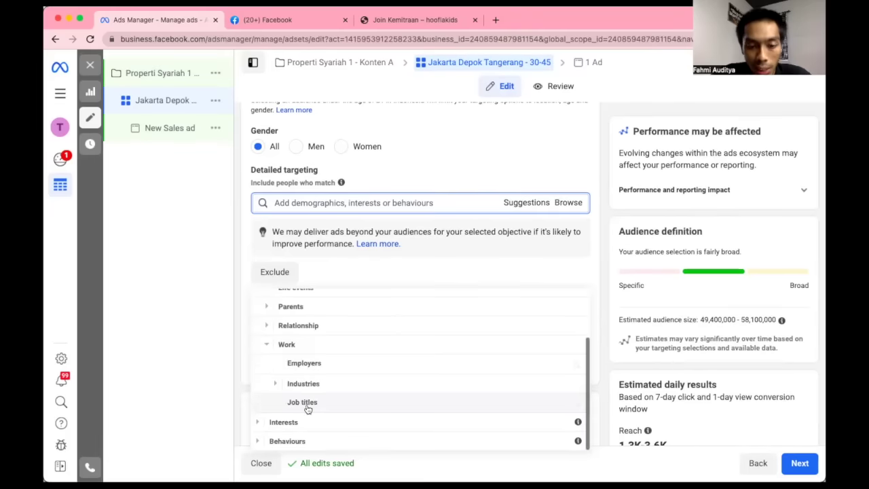
{"action": "left_click", "coordinate": [333, 384]}
{"action": "scroll", "coordinate": [374, 383], "scroll_direction": "down", "scroll_amount": 2}
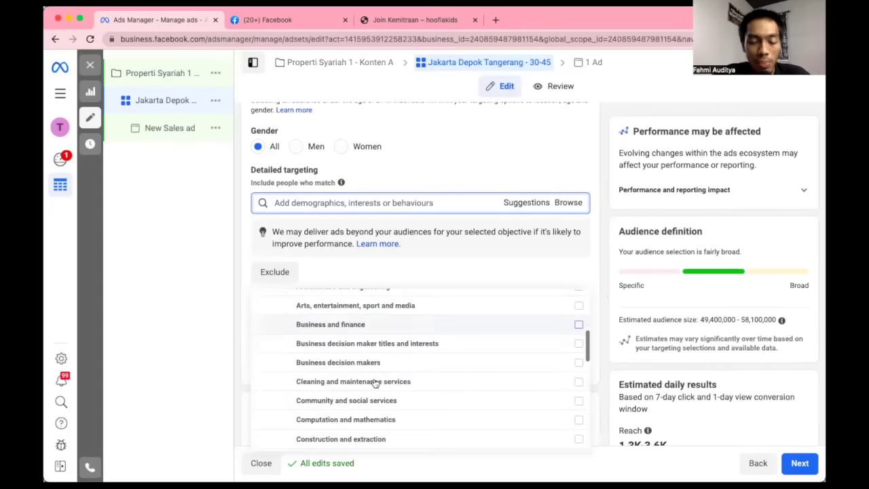
{"action": "mouse_move", "coordinate": [375, 383]}
{"action": "scroll", "coordinate": [372, 382], "scroll_direction": "up", "scroll_amount": 1}
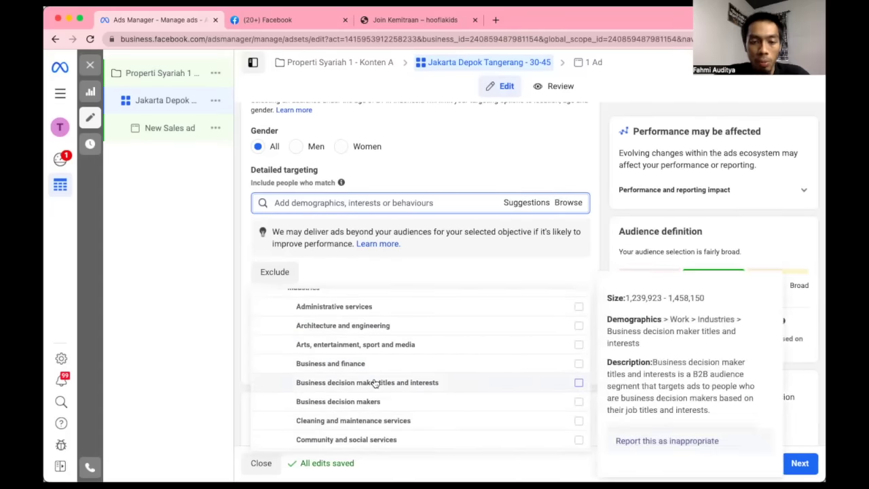
{"action": "scroll", "coordinate": [399, 370], "scroll_direction": "down", "scroll_amount": 3}
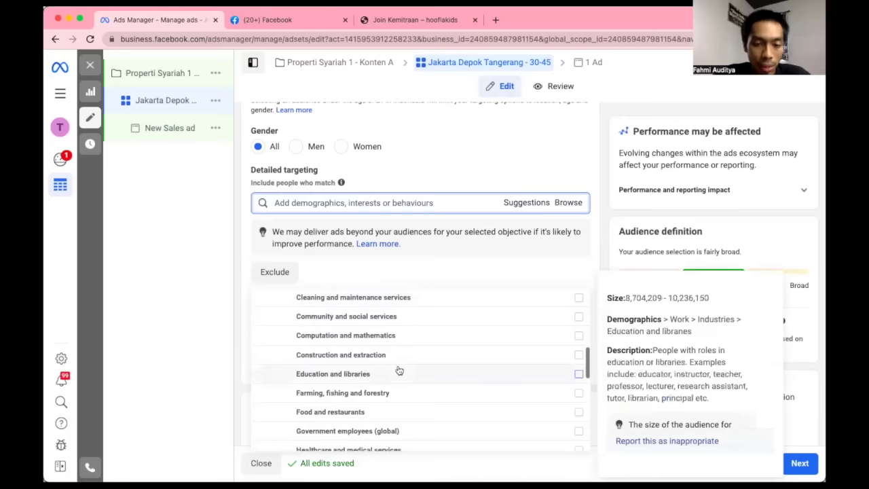
{"action": "scroll", "coordinate": [382, 403], "scroll_direction": "down", "scroll_amount": 3}
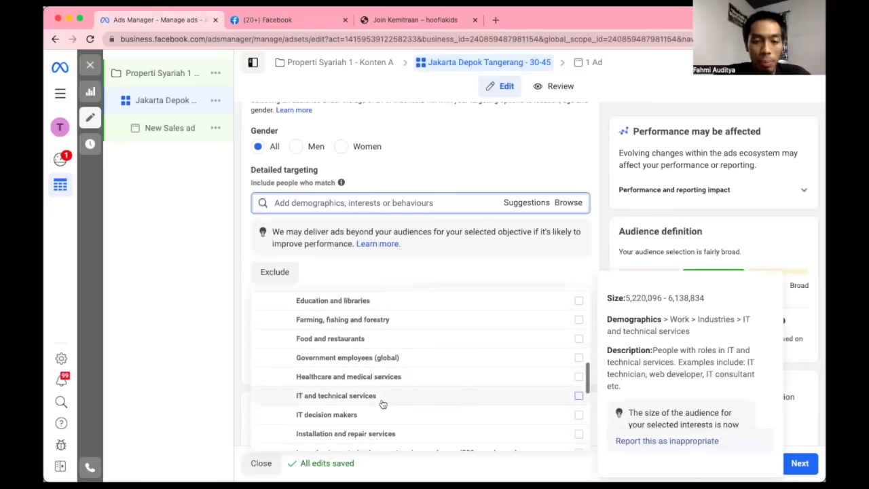
{"action": "scroll", "coordinate": [382, 403], "scroll_direction": "down", "scroll_amount": 3}
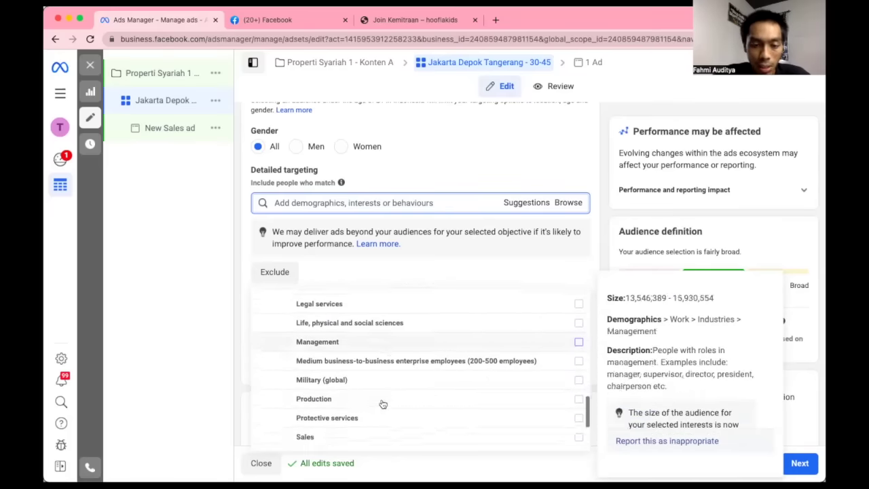
{"action": "scroll", "coordinate": [383, 403], "scroll_direction": "down", "scroll_amount": 3}
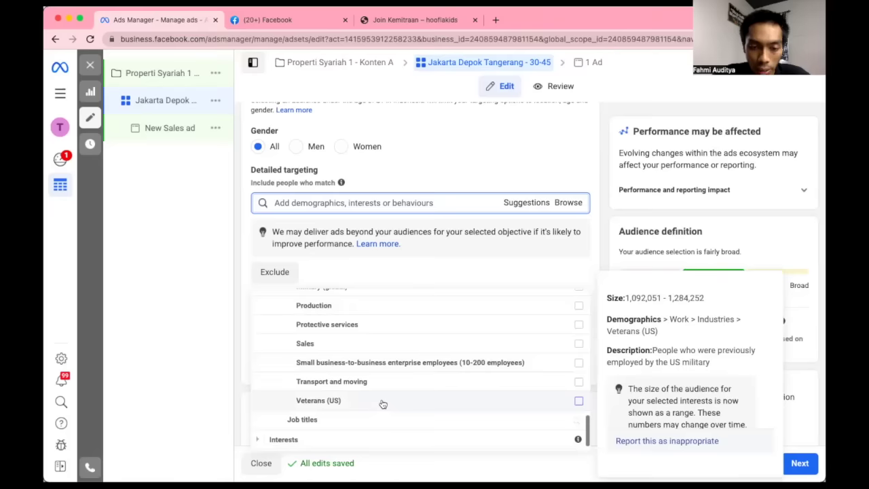
{"action": "scroll", "coordinate": [353, 355], "scroll_direction": "up", "scroll_amount": 5}
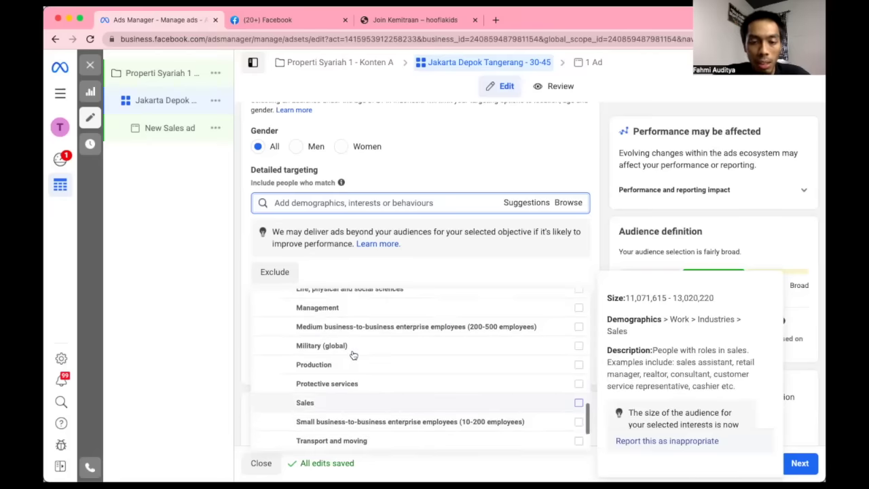
{"action": "scroll", "coordinate": [353, 354], "scroll_direction": "up", "scroll_amount": 8}
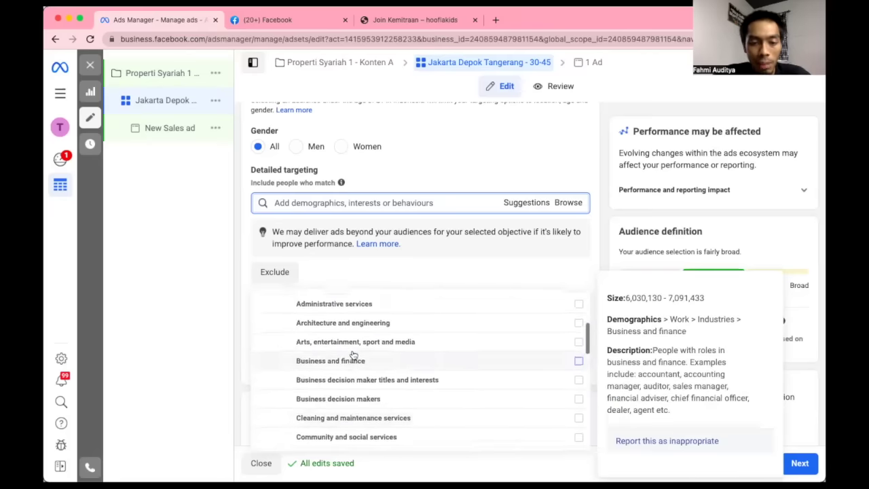
{"action": "left_click", "coordinate": [321, 371]}
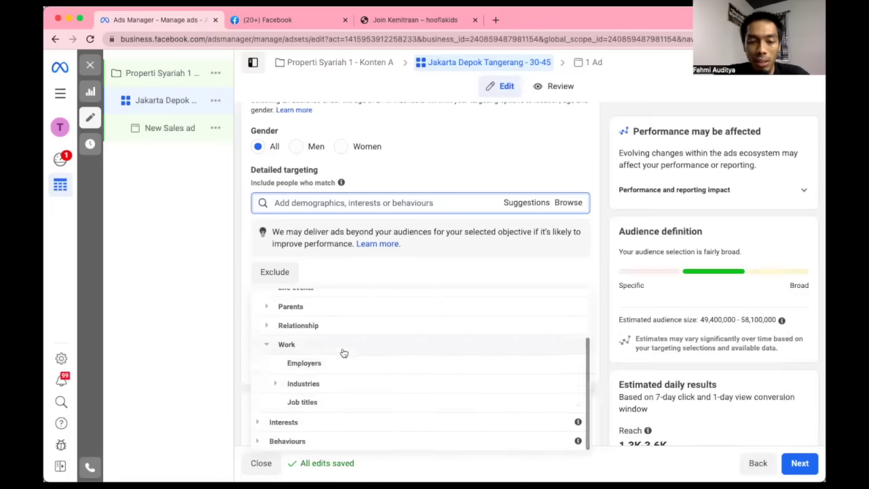
Browse the Interests categories for detailed targeting, including the subcategories under Business and industry and Entertainment (leisure).
{"action": "left_click", "coordinate": [283, 421]}
{"action": "scroll", "coordinate": [333, 386], "scroll_direction": "down", "scroll_amount": 1}
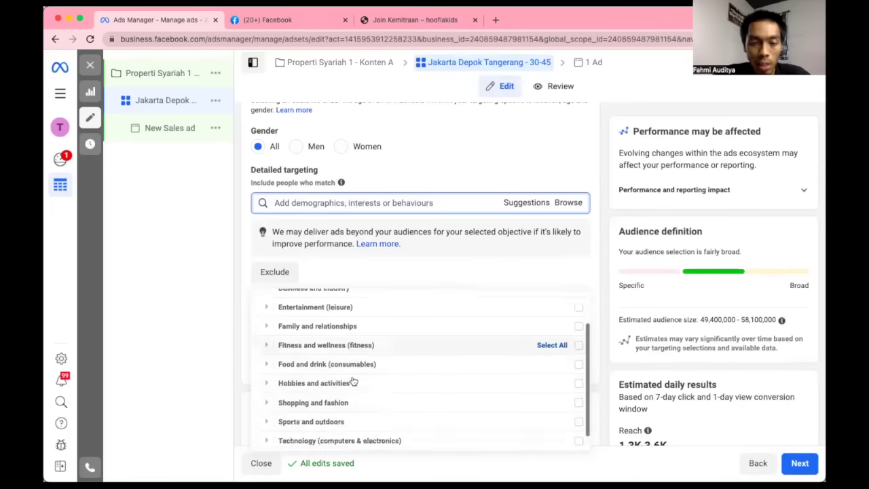
{"action": "left_click", "coordinate": [319, 299]}
{"action": "scroll", "coordinate": [341, 402], "scroll_direction": "down", "scroll_amount": 1}
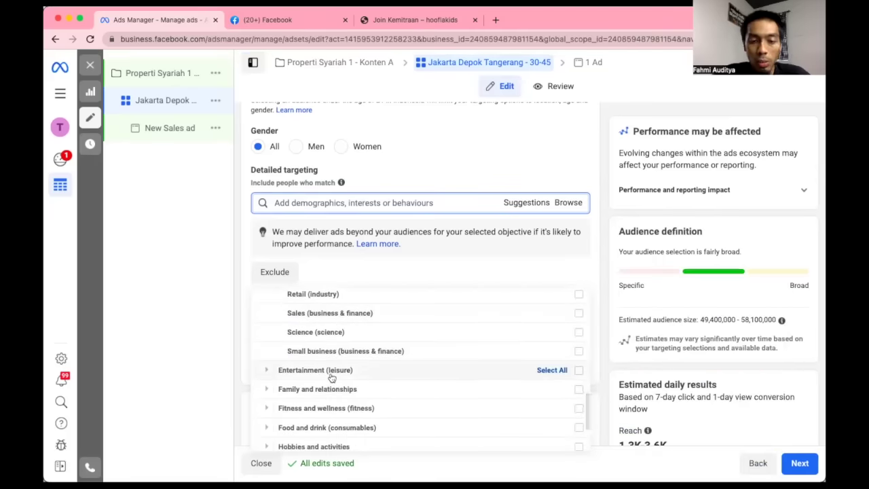
{"action": "left_click", "coordinate": [331, 375]}
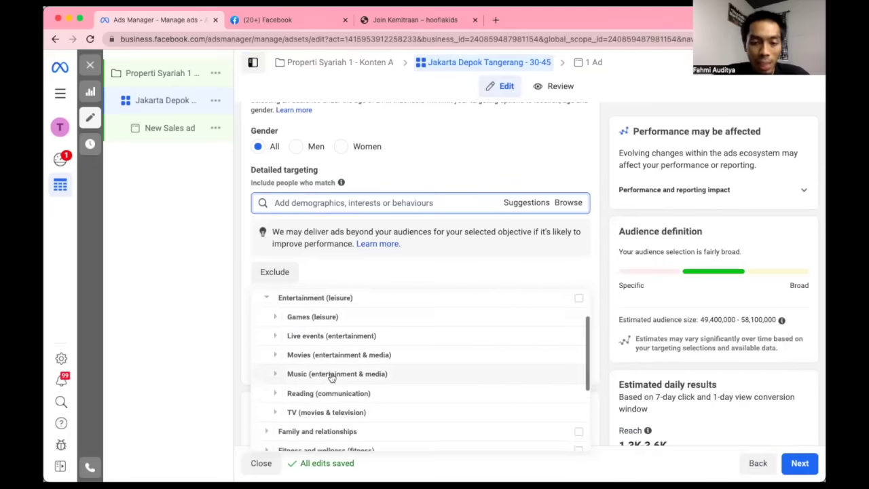
{"action": "scroll", "coordinate": [313, 382], "scroll_direction": "down", "scroll_amount": 1}
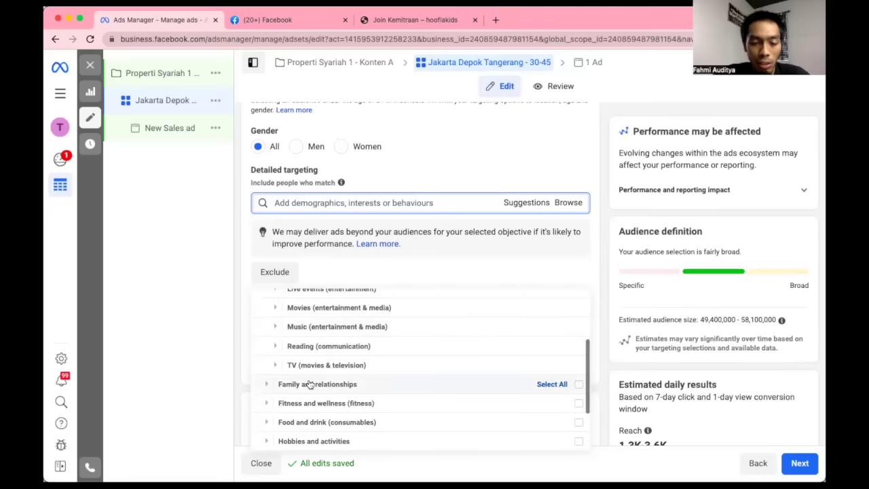
{"action": "scroll", "coordinate": [324, 380], "scroll_direction": "down", "scroll_amount": 1}
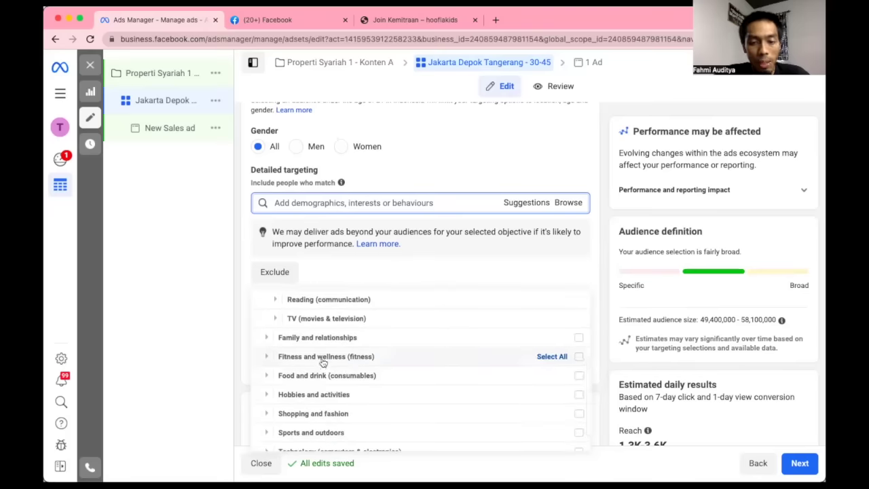
{"action": "scroll", "coordinate": [323, 363], "scroll_direction": "up", "scroll_amount": 3}
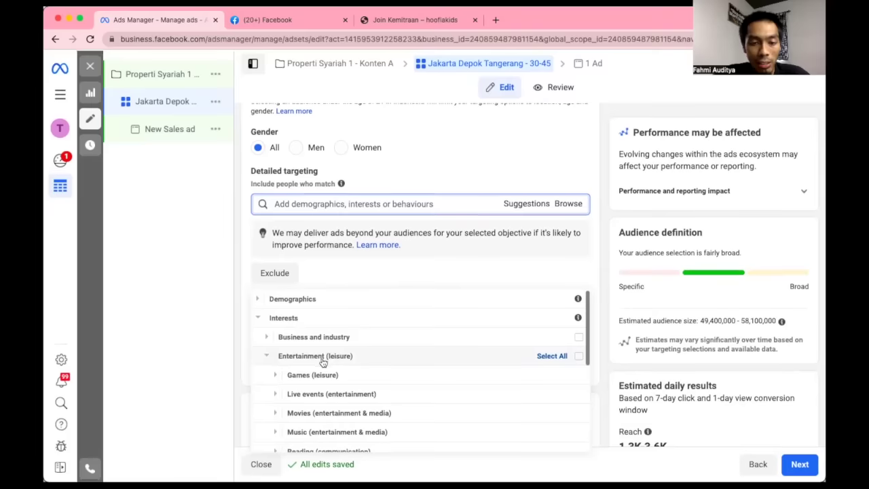
Add the Real estate (industry) interest from the Business and industry category to the ad set's detailed targeting.
{"action": "left_click", "coordinate": [311, 318]}
{"action": "left_click", "coordinate": [302, 318]}
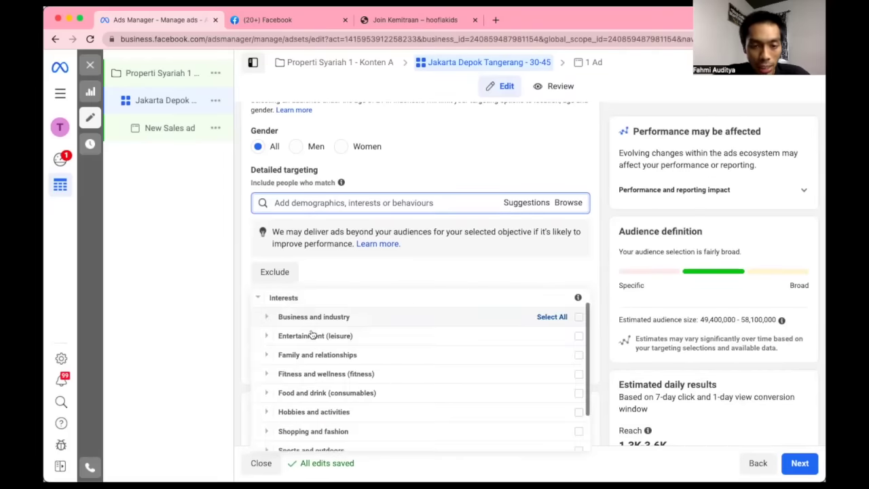
{"action": "left_click", "coordinate": [312, 316]}
{"action": "scroll", "coordinate": [329, 373], "scroll_direction": "down", "scroll_amount": 5}
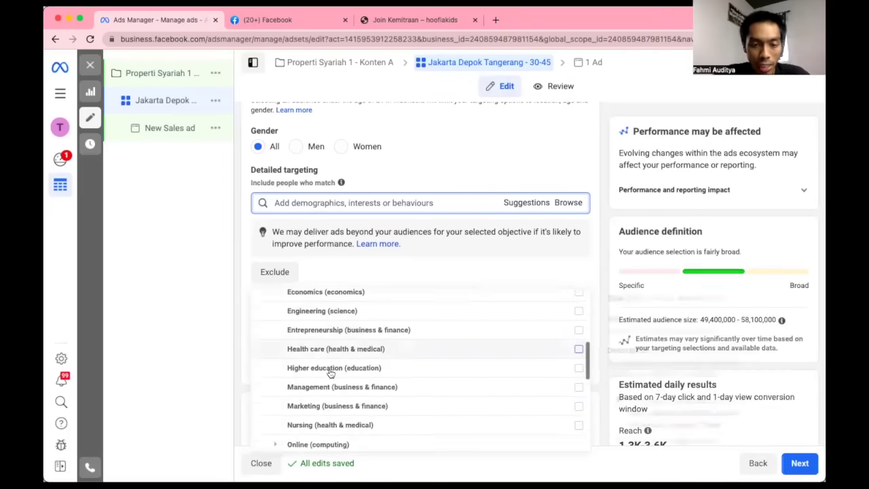
{"action": "scroll", "coordinate": [346, 390], "scroll_direction": "down", "scroll_amount": 2}
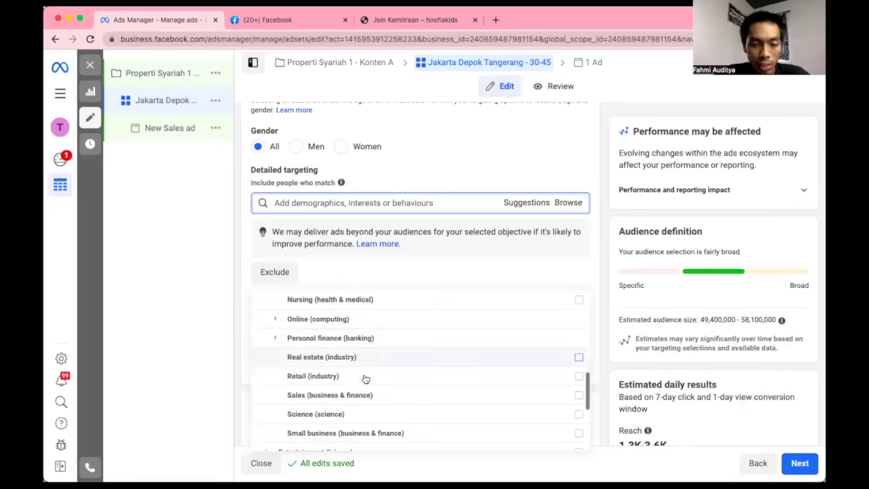
{"action": "left_click", "coordinate": [578, 358]}
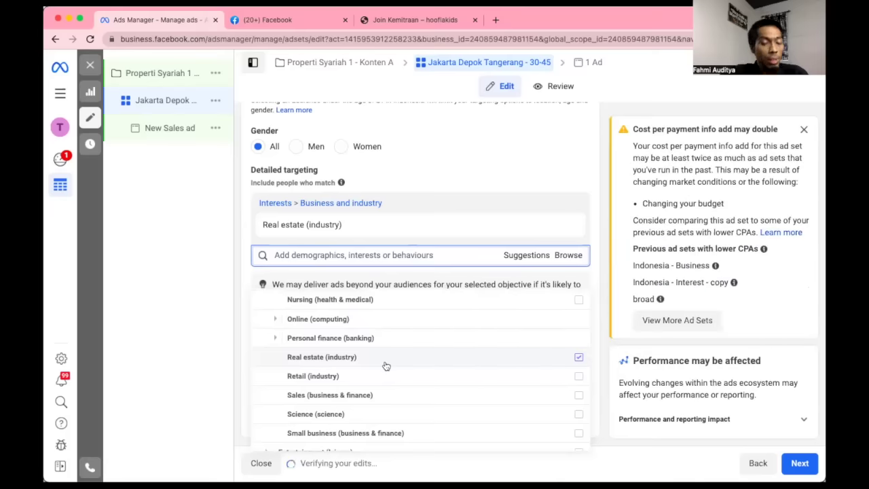
{"action": "mouse_move", "coordinate": [386, 366]}
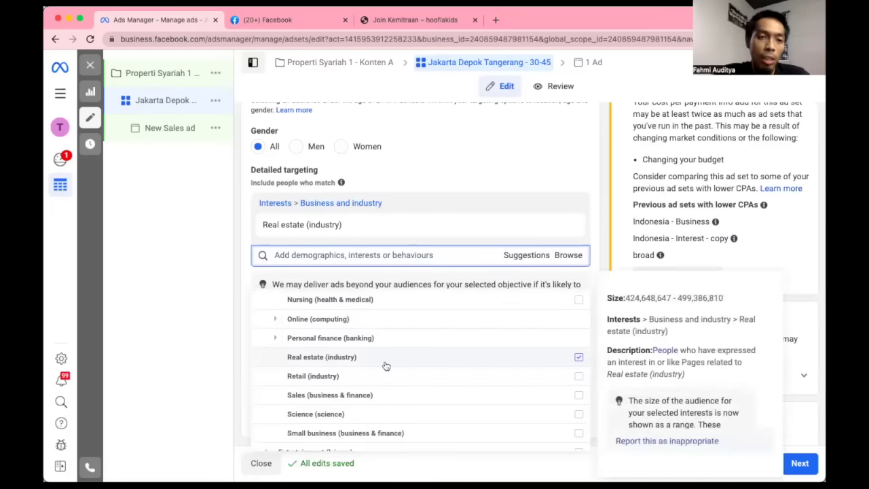
{"action": "mouse_move", "coordinate": [391, 290]}
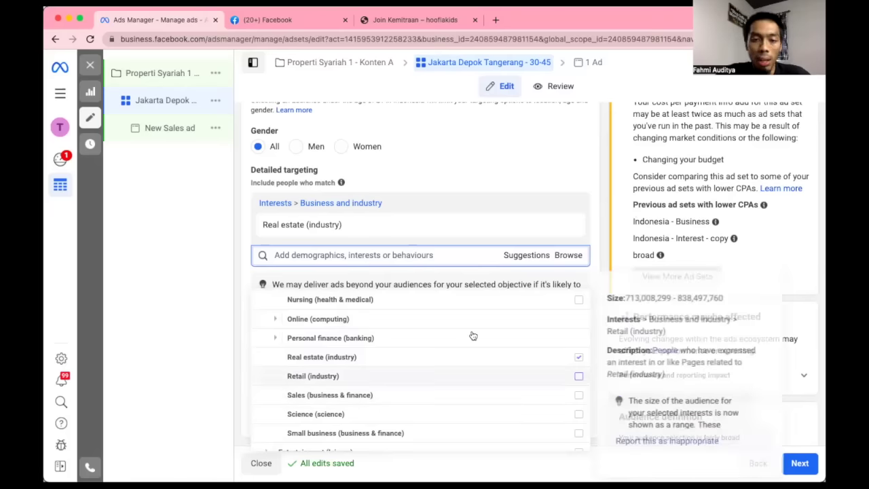
Review the ad set's audience location map, age range and gender settings above the detailed targeting.
{"action": "scroll", "coordinate": [537, 200], "scroll_direction": "up", "scroll_amount": 10}
{"action": "scroll", "coordinate": [537, 201], "scroll_direction": "up", "scroll_amount": 5}
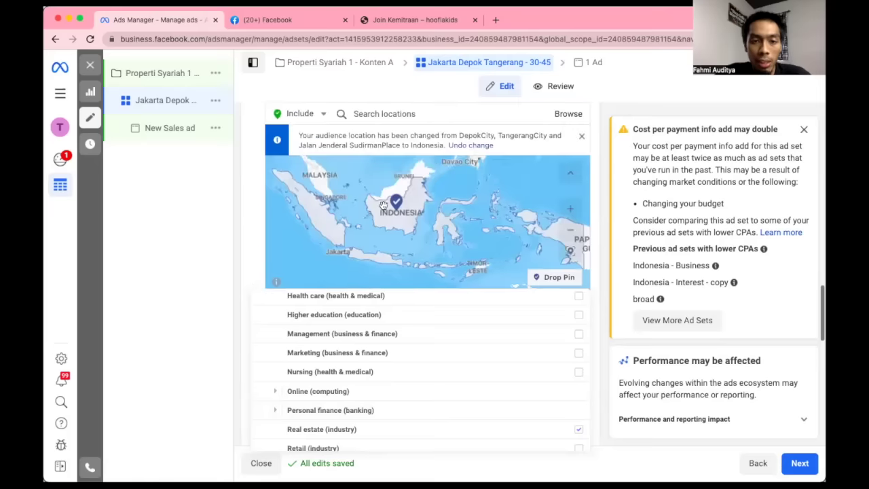
{"action": "scroll", "coordinate": [252, 243], "scroll_direction": "down", "scroll_amount": 3}
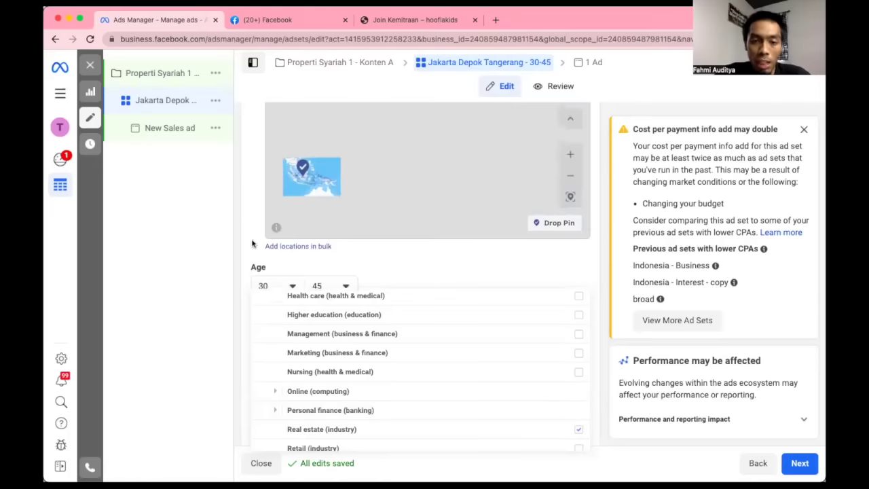
{"action": "scroll", "coordinate": [252, 213], "scroll_direction": "down", "scroll_amount": 2}
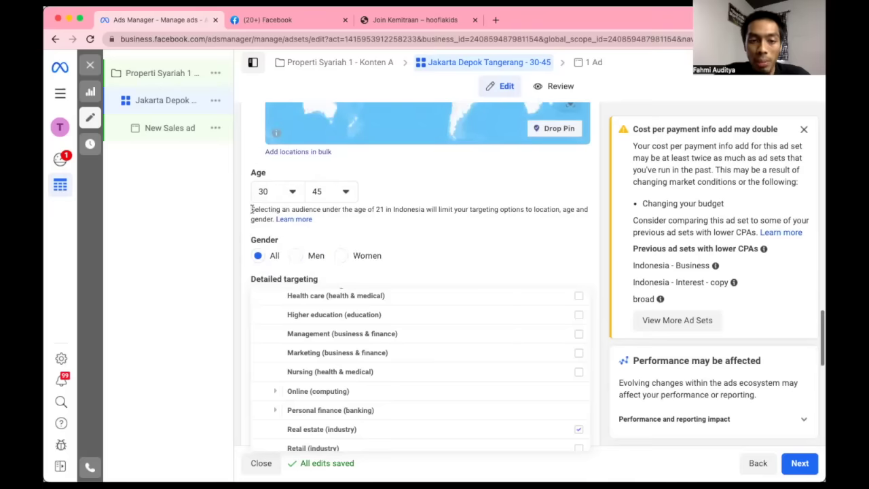
{"action": "scroll", "coordinate": [399, 389], "scroll_direction": "down", "scroll_amount": 2}
{"action": "scroll", "coordinate": [399, 389], "scroll_direction": "down", "scroll_amount": 1}
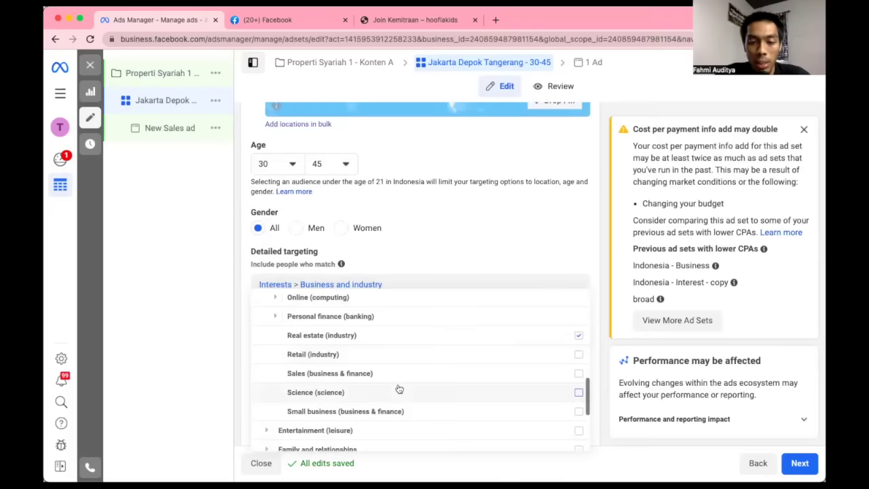
Browse the remaining Interests categories, including the subcategories under Sports and outdoors and Shopping and fashion.
{"action": "scroll", "coordinate": [399, 389], "scroll_direction": "down", "scroll_amount": 1}
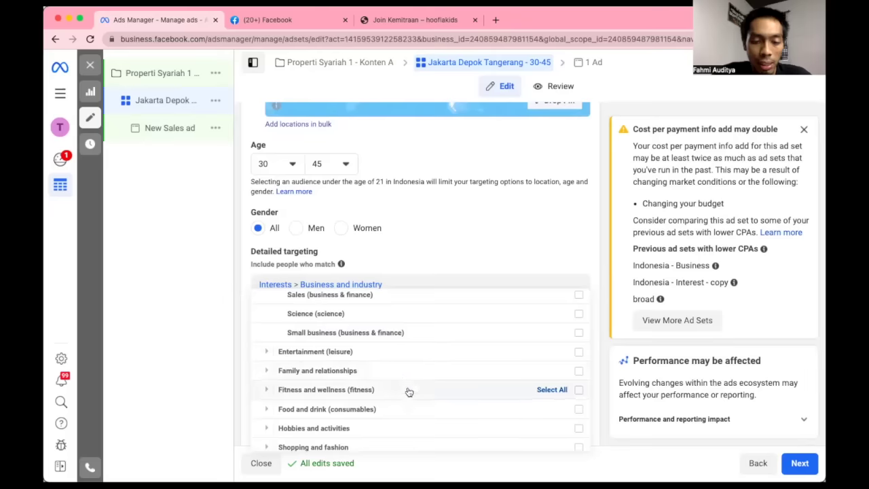
{"action": "scroll", "coordinate": [407, 390], "scroll_direction": "down", "scroll_amount": 2}
{"action": "left_click", "coordinate": [339, 401]}
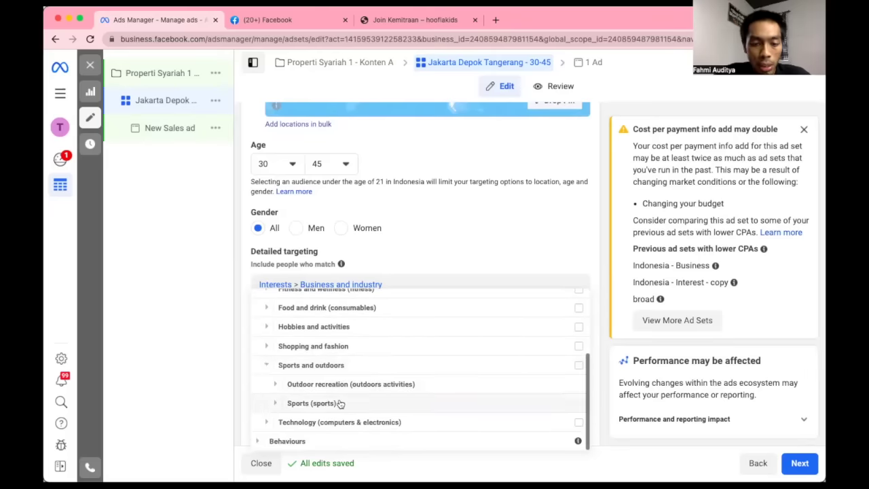
{"action": "left_click", "coordinate": [343, 345]}
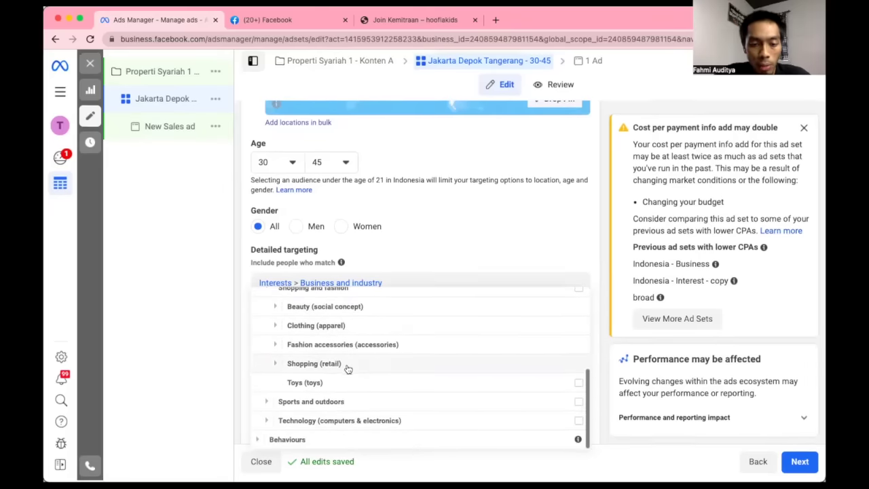
Browse the Behaviours categories for detailed targeting, from Anniversary to Travel.
{"action": "left_click", "coordinate": [349, 441]}
{"action": "scroll", "coordinate": [349, 441], "scroll_direction": "down", "scroll_amount": 3}
{"action": "scroll", "coordinate": [348, 442], "scroll_direction": "down", "scroll_amount": 1}
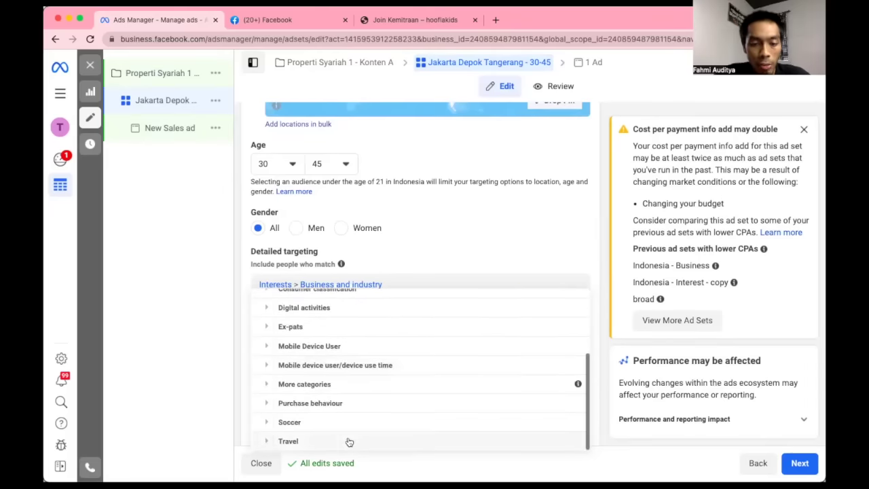
{"action": "scroll", "coordinate": [367, 382], "scroll_direction": "up", "scroll_amount": 2}
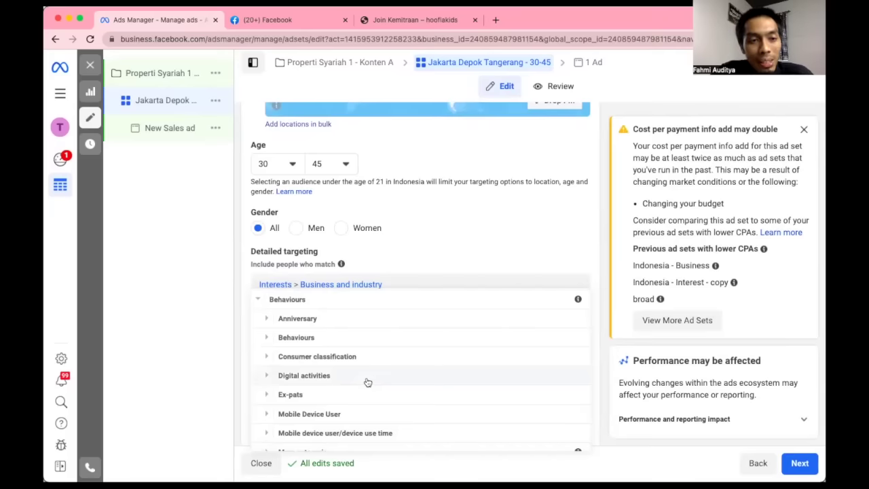
{"action": "scroll", "coordinate": [371, 353], "scroll_direction": "up", "scroll_amount": 1}
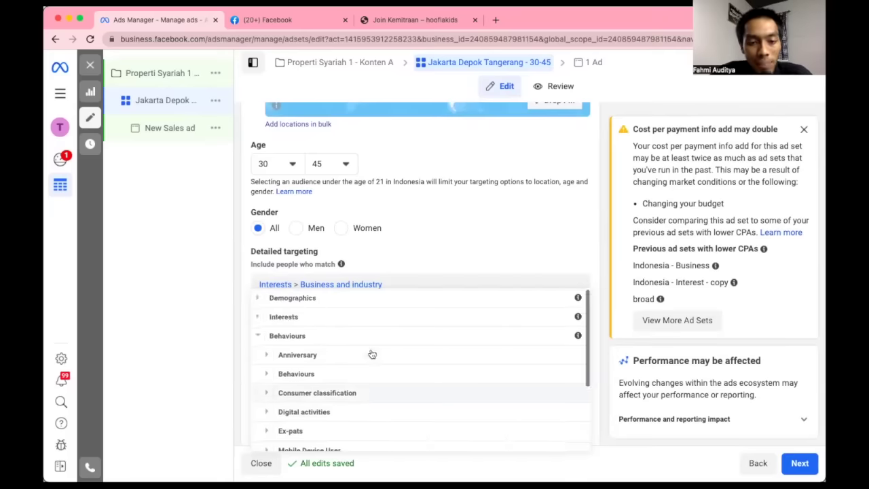
{"action": "scroll", "coordinate": [371, 352], "scroll_direction": "down", "scroll_amount": 3}
{"action": "scroll", "coordinate": [355, 348], "scroll_direction": "up", "scroll_amount": 2}
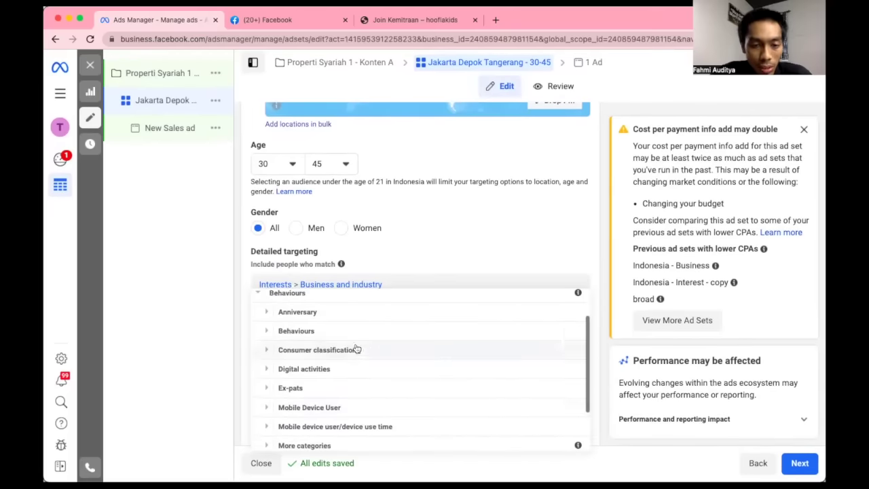
Examine the Mobile Device User options in the Behaviours, and close the targeting category list.
{"action": "scroll", "coordinate": [356, 401], "scroll_direction": "down", "scroll_amount": 2}
{"action": "left_click", "coordinate": [329, 346]}
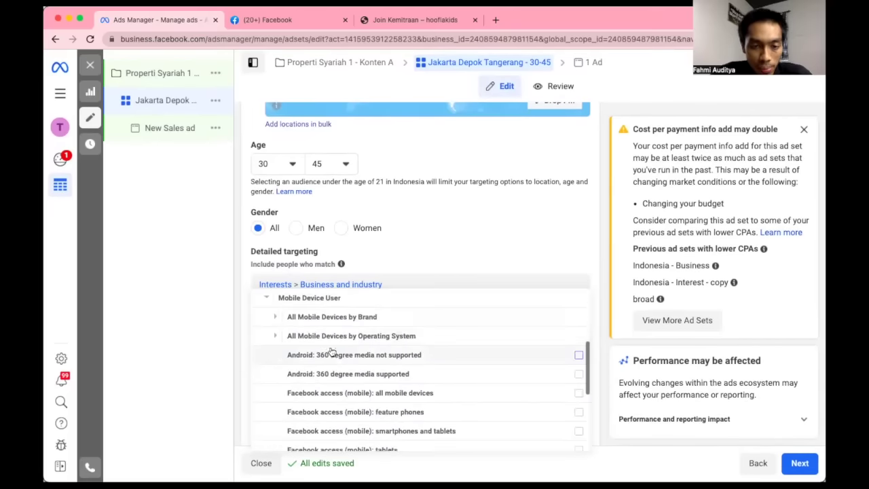
{"action": "scroll", "coordinate": [354, 384], "scroll_direction": "down", "scroll_amount": 3}
{"action": "scroll", "coordinate": [353, 384], "scroll_direction": "up", "scroll_amount": 6}
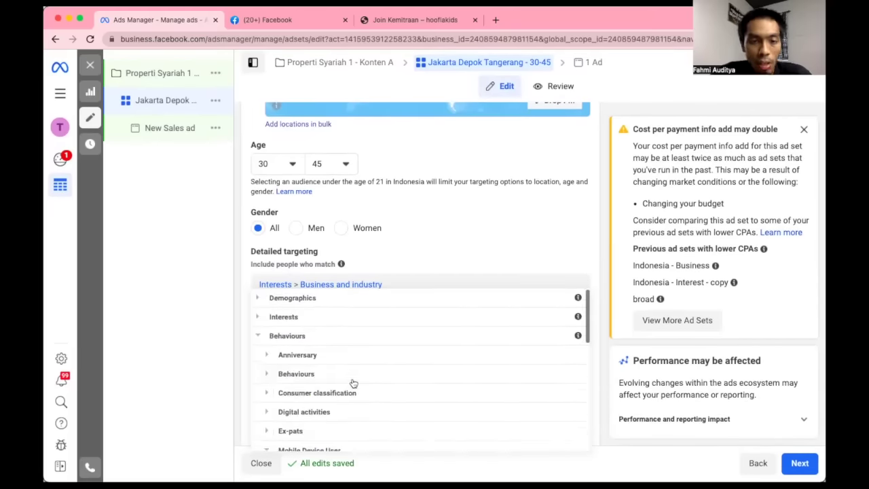
{"action": "left_click", "coordinate": [278, 335]}
{"action": "left_click", "coordinate": [398, 262]}
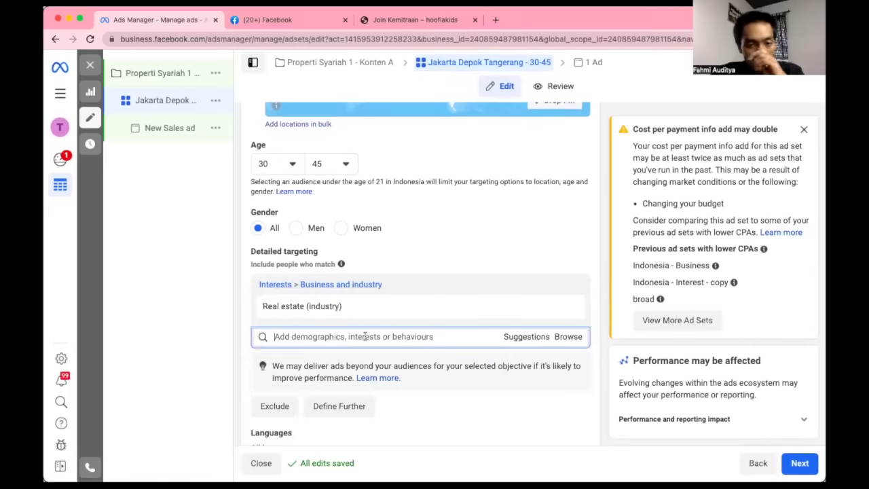
Search the detailed targeting options for "iphone" and "owns iphone", and look through the device ownership behaviours.
{"action": "type", "text": "iph"}
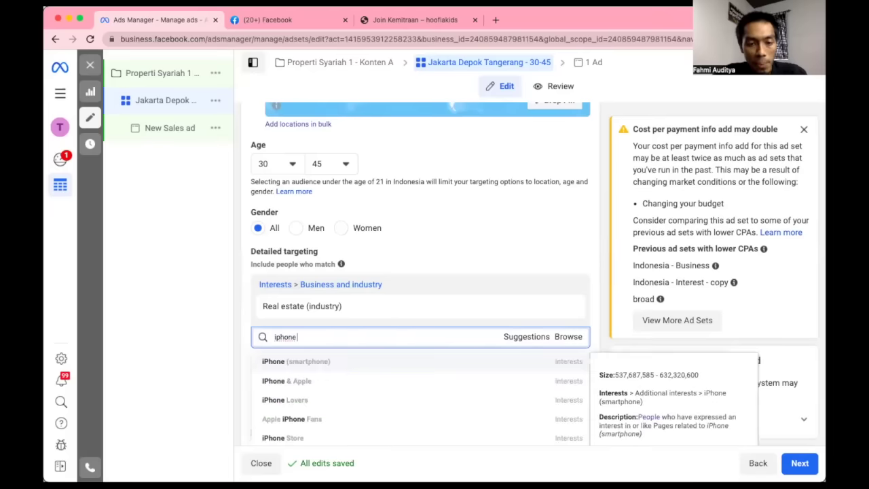
{"action": "type", "text": "one"}
{"action": "key", "text": "ctrl+a"}
{"action": "type", "text": "ow"}
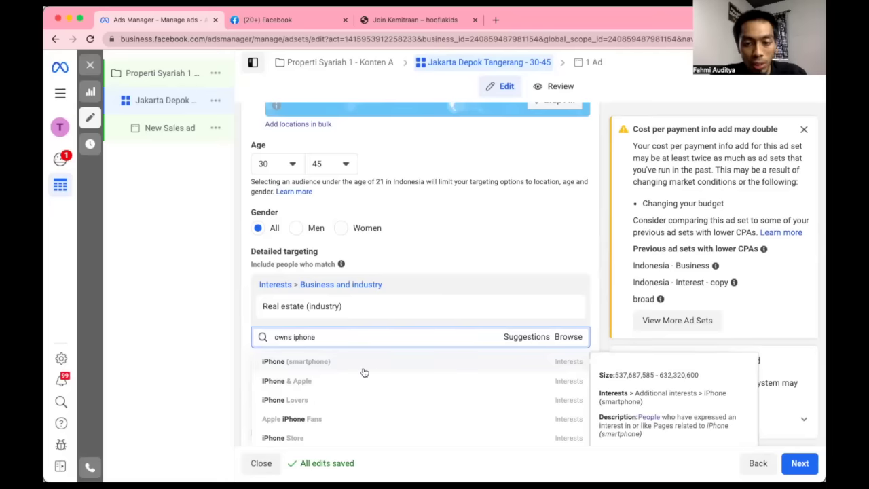
{"action": "scroll", "coordinate": [355, 416], "scroll_direction": "down", "scroll_amount": 10}
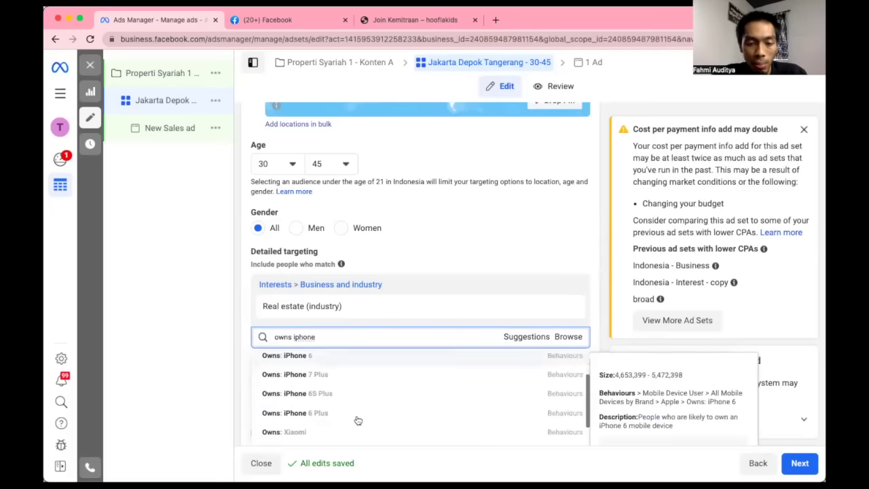
Search the detailed targeting options for "owns iphone 12" and look through the whole list of matching behaviours.
{"action": "scroll", "coordinate": [358, 420], "scroll_direction": "up", "scroll_amount": 10}
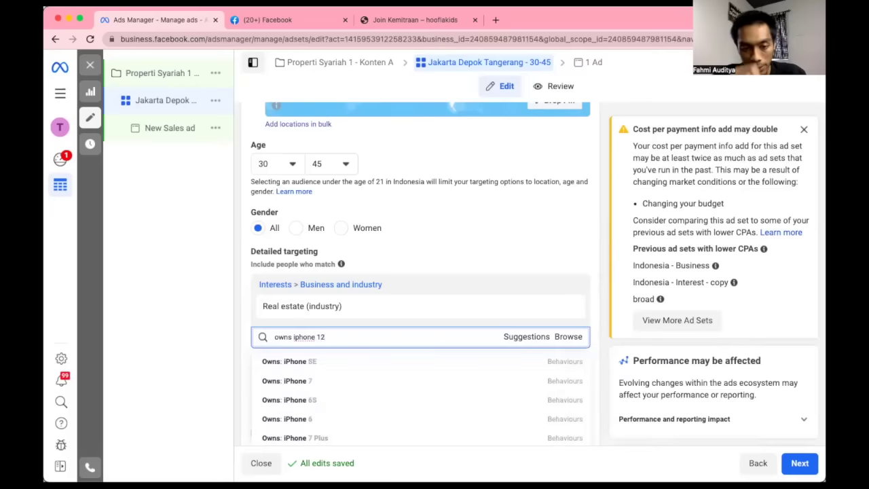
{"action": "scroll", "coordinate": [359, 396], "scroll_direction": "down", "scroll_amount": 1}
{"action": "scroll", "coordinate": [359, 396], "scroll_direction": "up", "scroll_amount": 3}
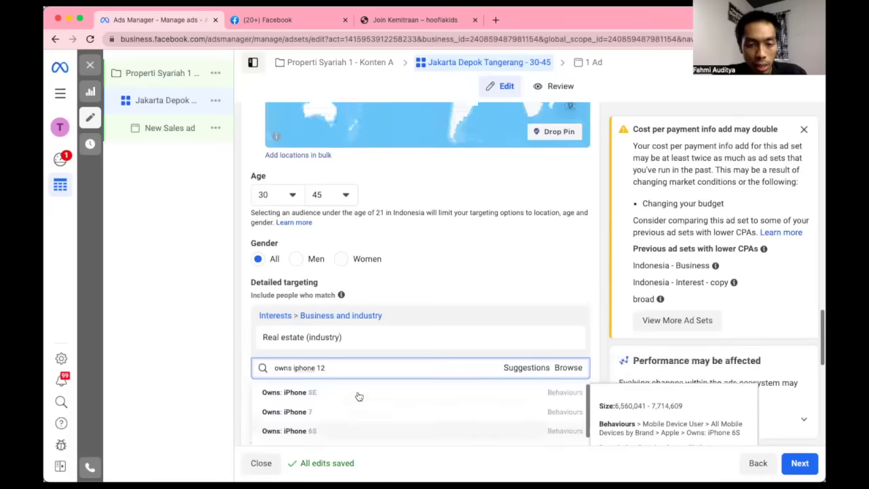
{"action": "scroll", "coordinate": [359, 397], "scroll_direction": "down", "scroll_amount": 10}
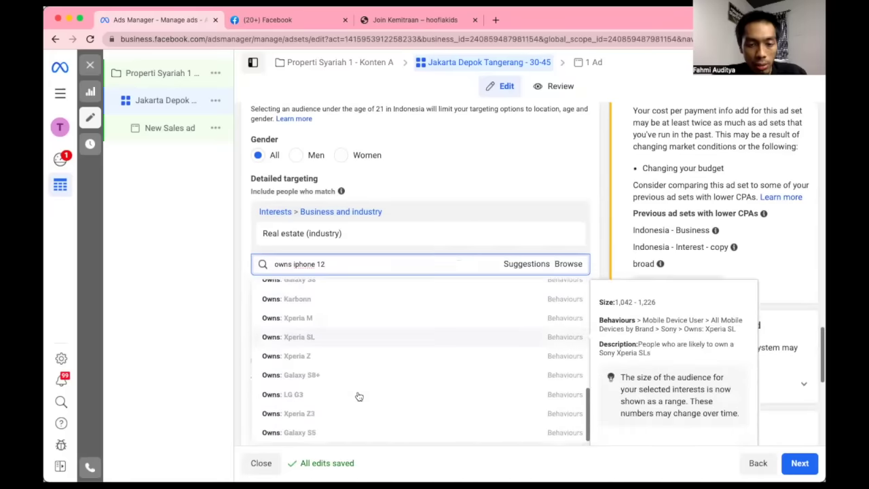
{"action": "scroll", "coordinate": [359, 397], "scroll_direction": "down", "scroll_amount": 1}
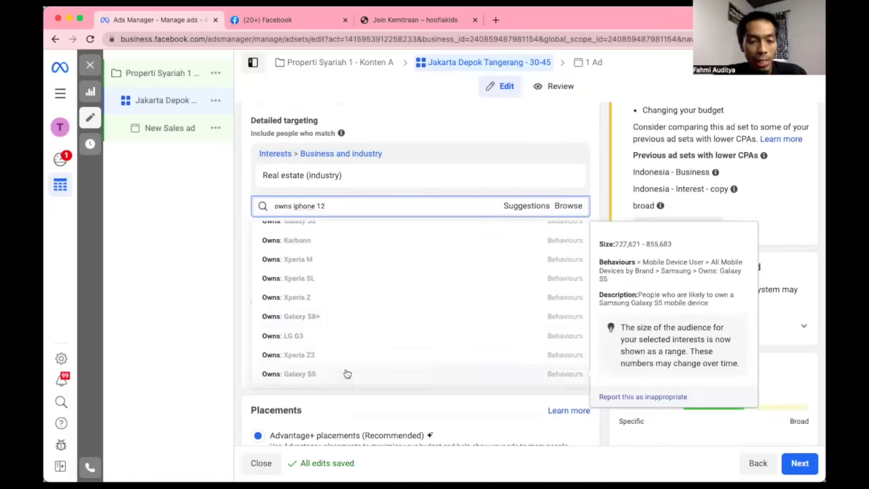
{"action": "scroll", "coordinate": [363, 311], "scroll_direction": "up", "scroll_amount": 2}
{"action": "scroll", "coordinate": [345, 360], "scroll_direction": "down", "scroll_amount": 2}
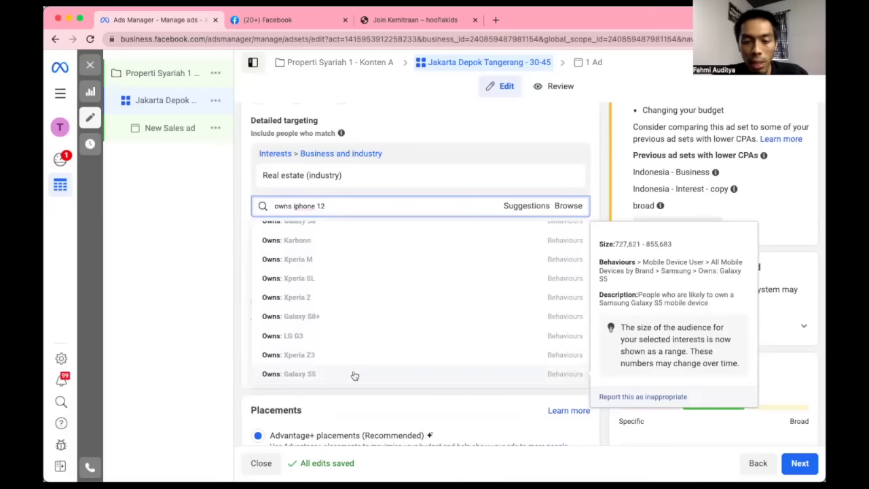
Add the Owns: Galaxy S5 behaviour to the detailed targeting and remove it again.
{"action": "left_click", "coordinate": [354, 374]}
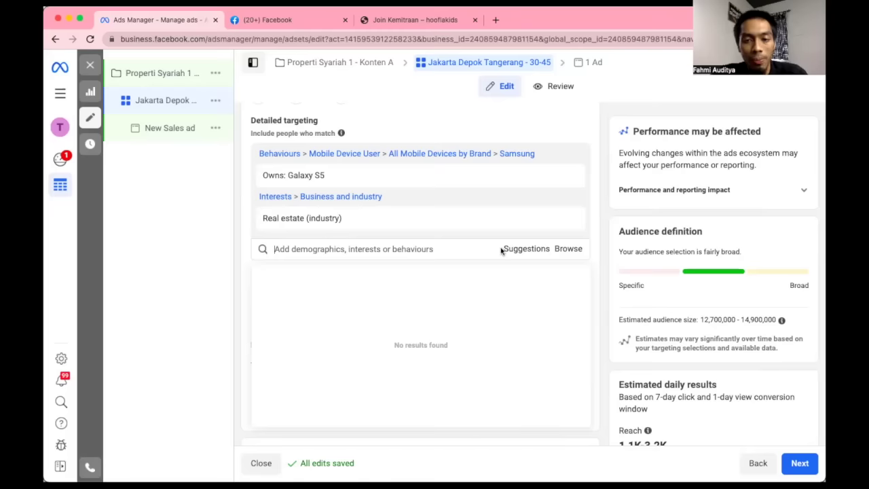
{"action": "mouse_move", "coordinate": [563, 178]}
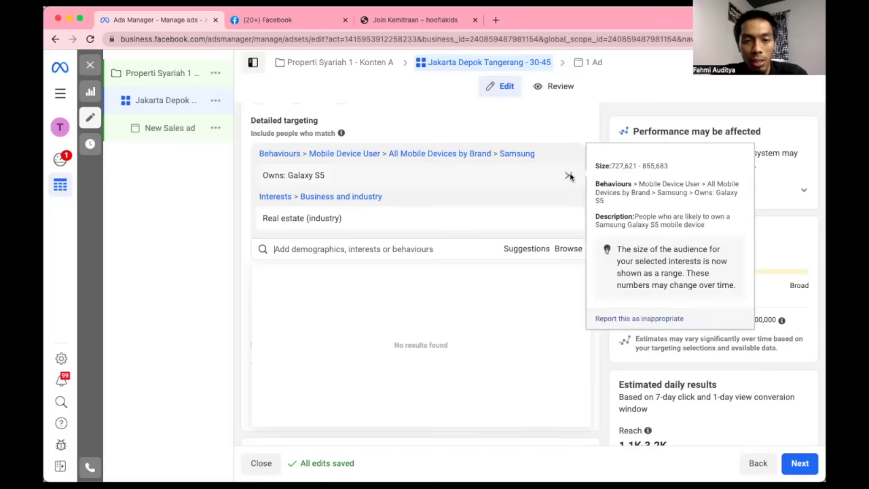
{"action": "left_click", "coordinate": [568, 176]}
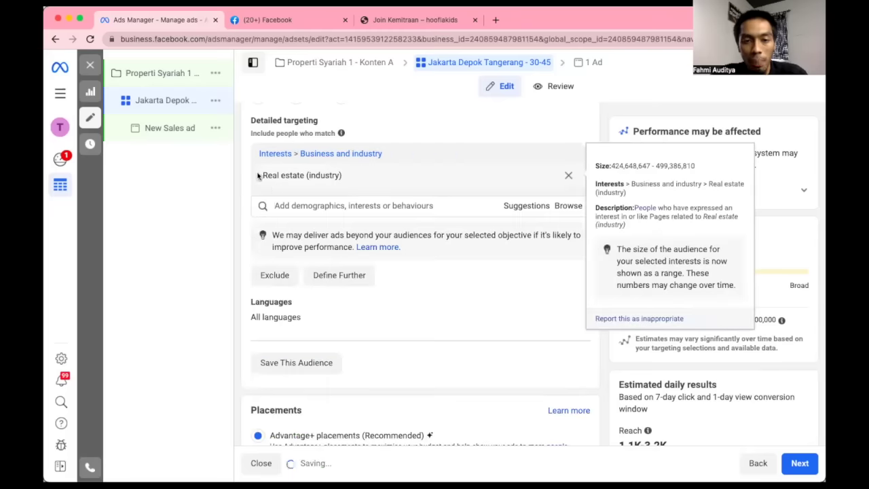
Add the suggested interests House (property) and Apartment (property) to the detailed targeting.
{"action": "left_click", "coordinate": [524, 207]}
{"action": "mouse_move", "coordinate": [436, 306]}
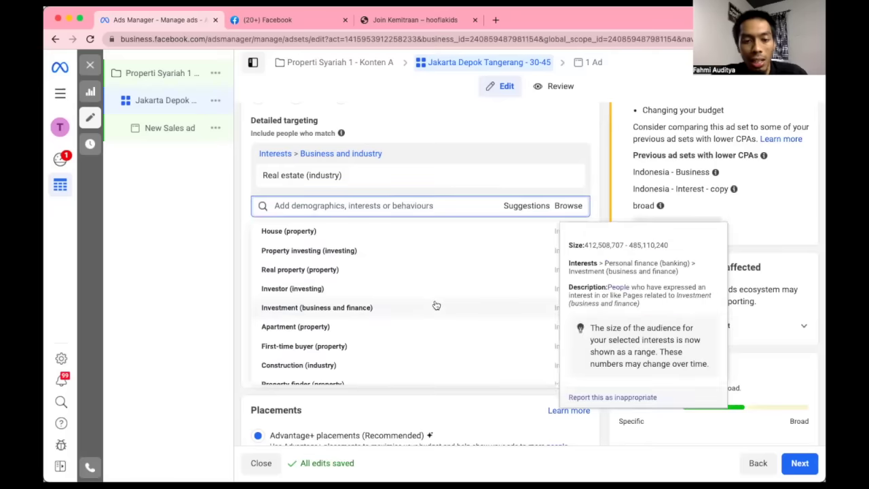
{"action": "scroll", "coordinate": [394, 271], "scroll_direction": "up", "scroll_amount": 1}
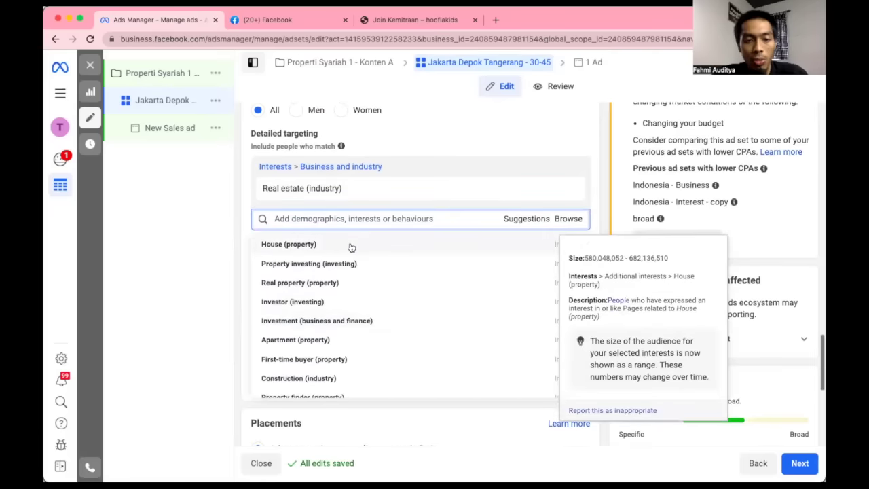
{"action": "left_click", "coordinate": [350, 247]}
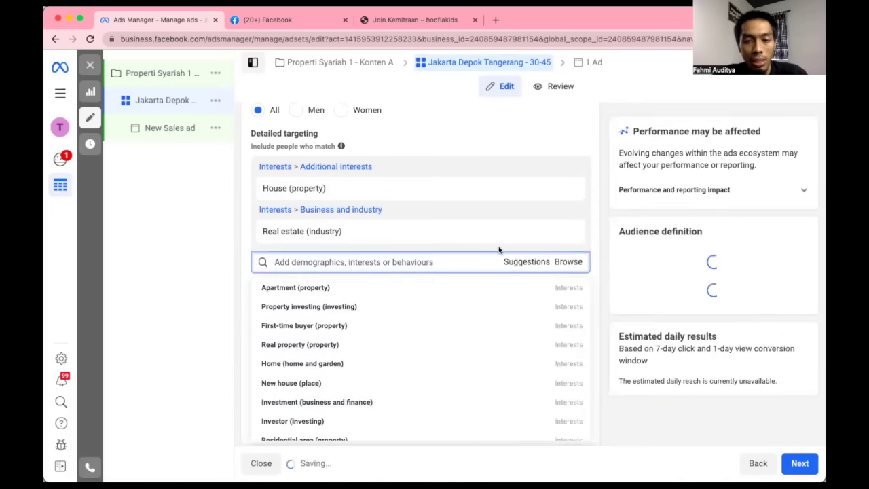
{"action": "left_click", "coordinate": [346, 288]}
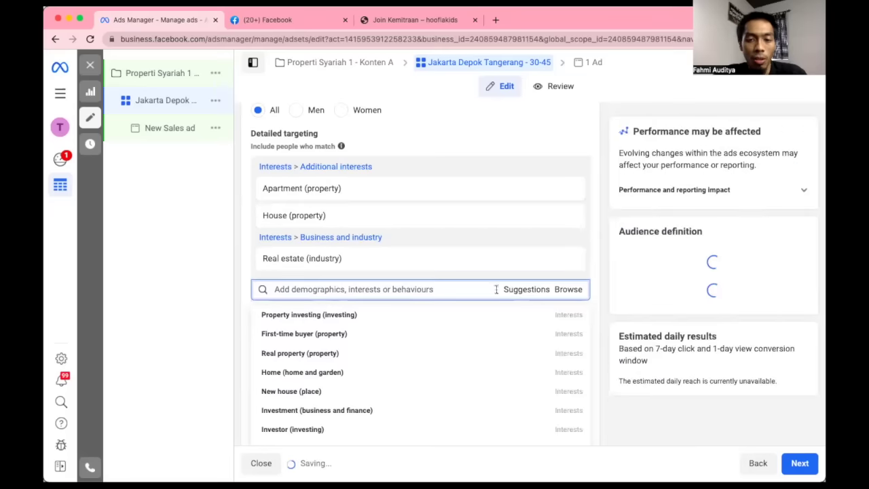
Switch the ad set to manual placements and exclude the Audience Network and Messenger platforms.
{"action": "left_click", "coordinate": [419, 139]}
{"action": "scroll", "coordinate": [402, 275], "scroll_direction": "down", "scroll_amount": 7}
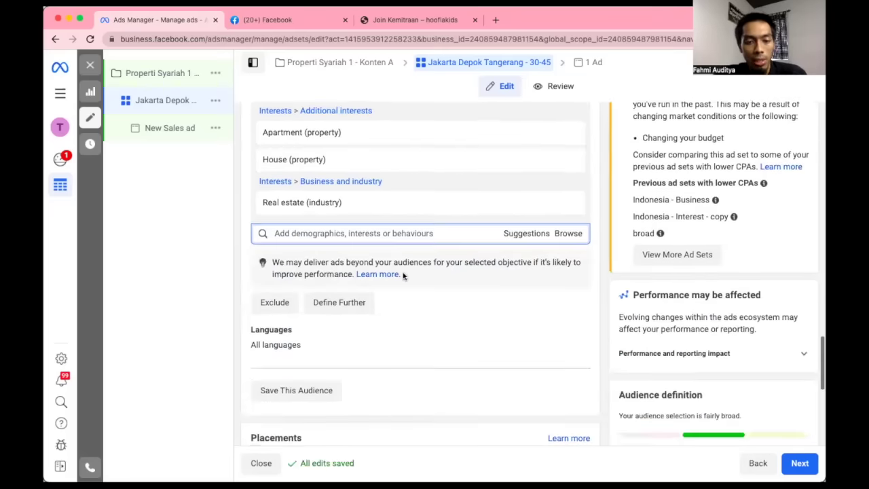
{"action": "scroll", "coordinate": [402, 275], "scroll_direction": "up", "scroll_amount": 2}
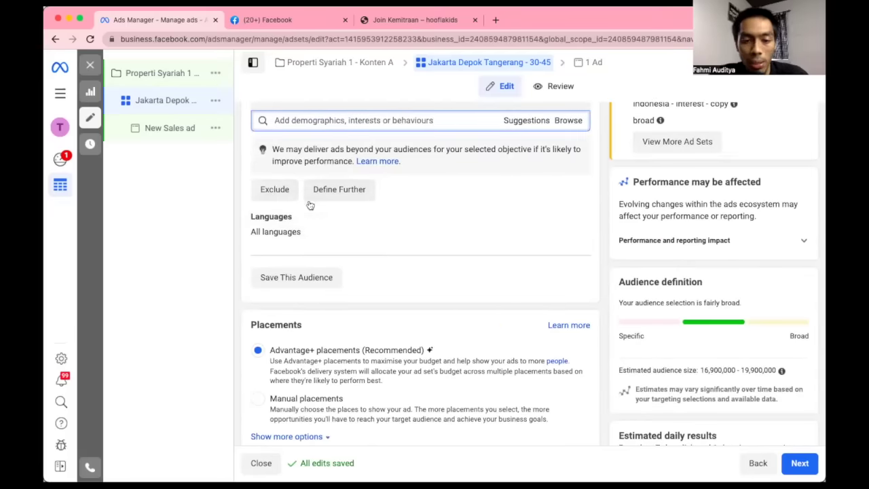
{"action": "scroll", "coordinate": [435, 306], "scroll_direction": "down", "scroll_amount": 5}
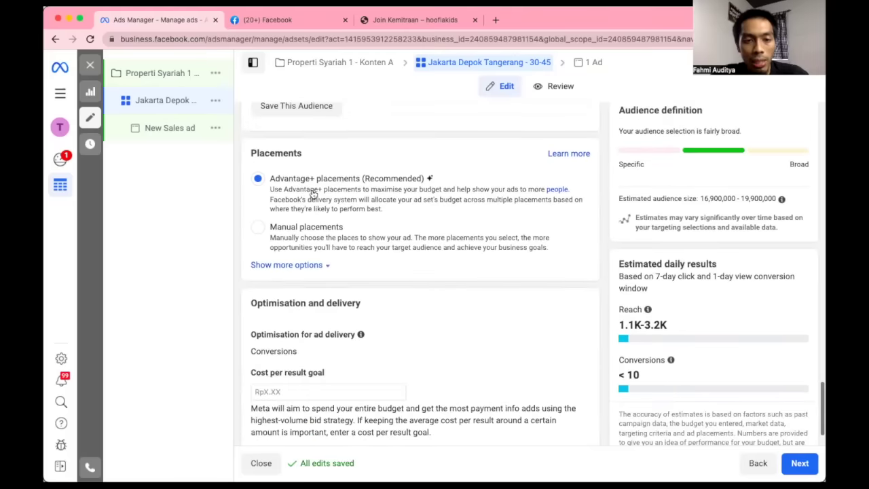
{"action": "left_click", "coordinate": [259, 228]}
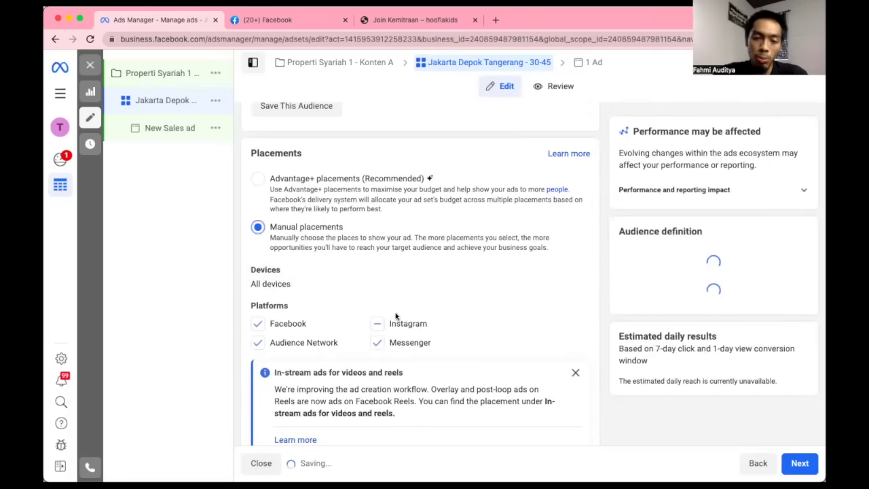
{"action": "left_click", "coordinate": [259, 344]}
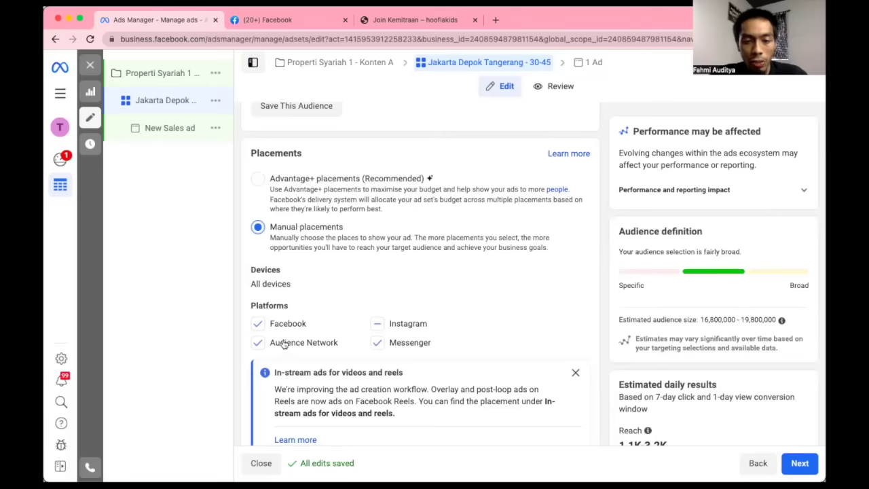
{"action": "left_click", "coordinate": [378, 343]}
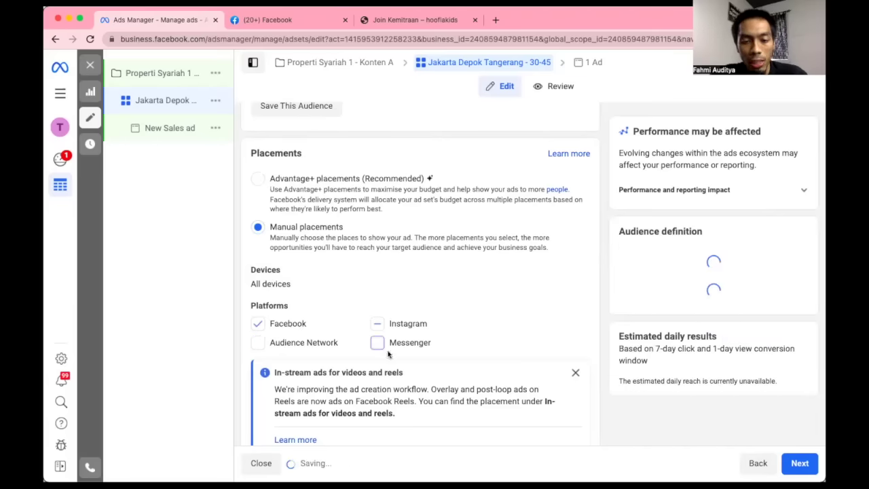
Exclude Instagram from the manual placement platforms, look at the remaining Facebook placements, and include Instagram again.
{"action": "left_click", "coordinate": [378, 324]}
{"action": "left_click", "coordinate": [378, 324]}
{"action": "scroll", "coordinate": [425, 310], "scroll_direction": "down", "scroll_amount": 4}
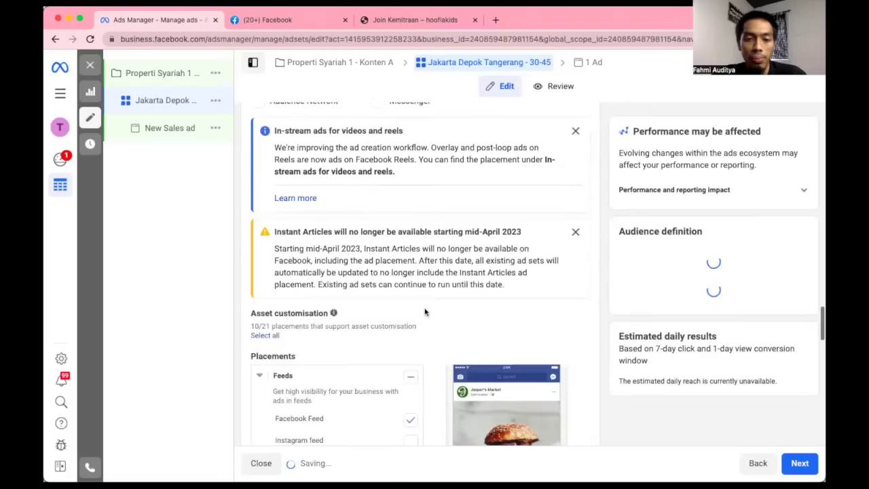
{"action": "scroll", "coordinate": [425, 308], "scroll_direction": "up", "scroll_amount": 3}
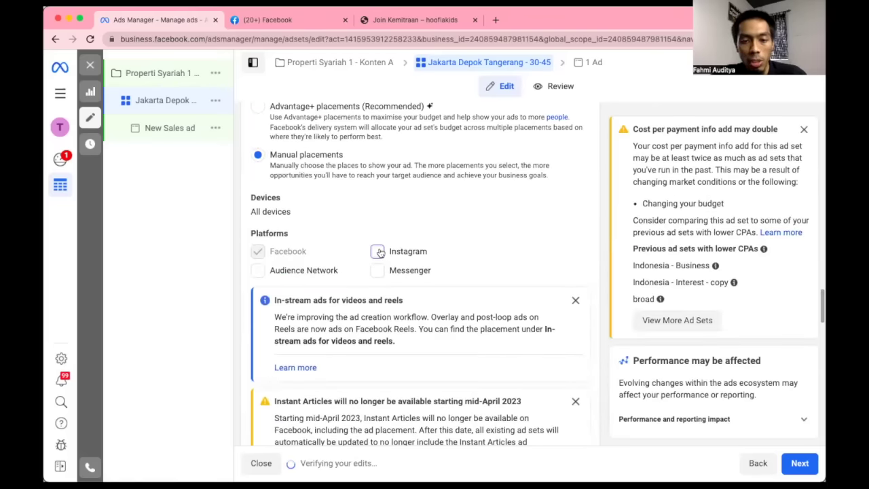
{"action": "left_click", "coordinate": [379, 252]}
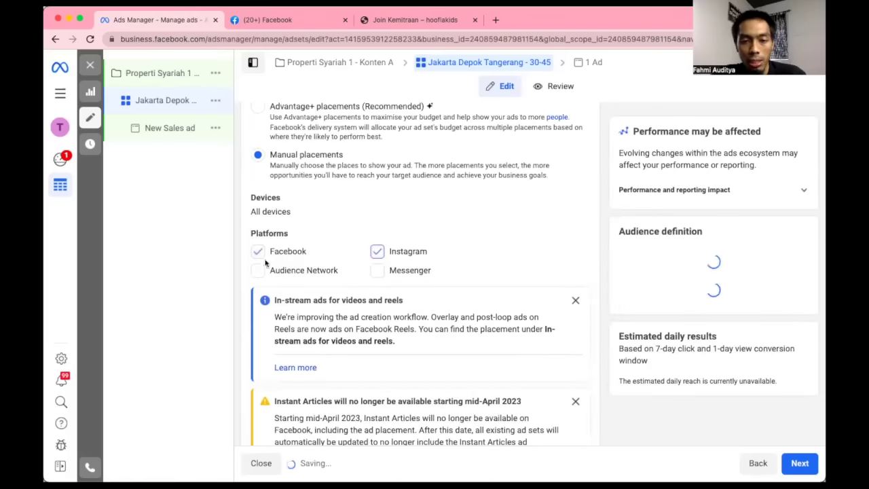
Switch to Advantage+ placements and back to manual placements with only Facebook and Instagram as platforms.
{"action": "left_click", "coordinate": [260, 109]}
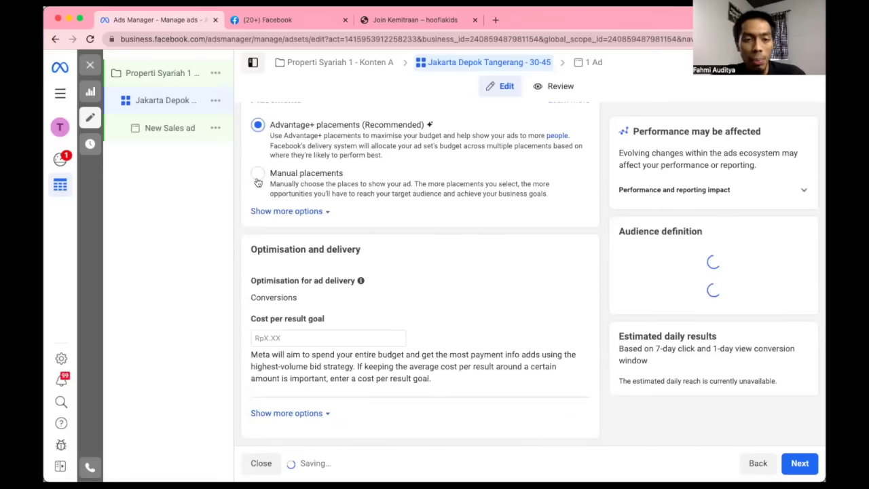
{"action": "left_click", "coordinate": [258, 178]}
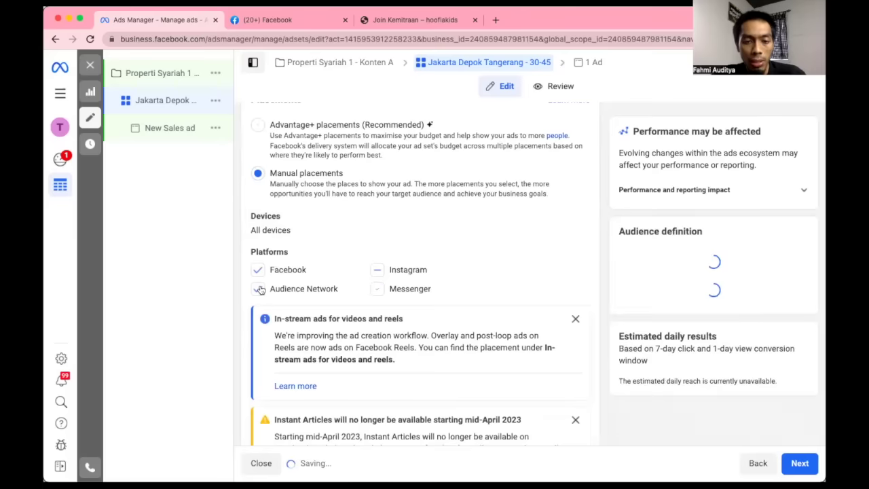
{"action": "left_click", "coordinate": [379, 271]}
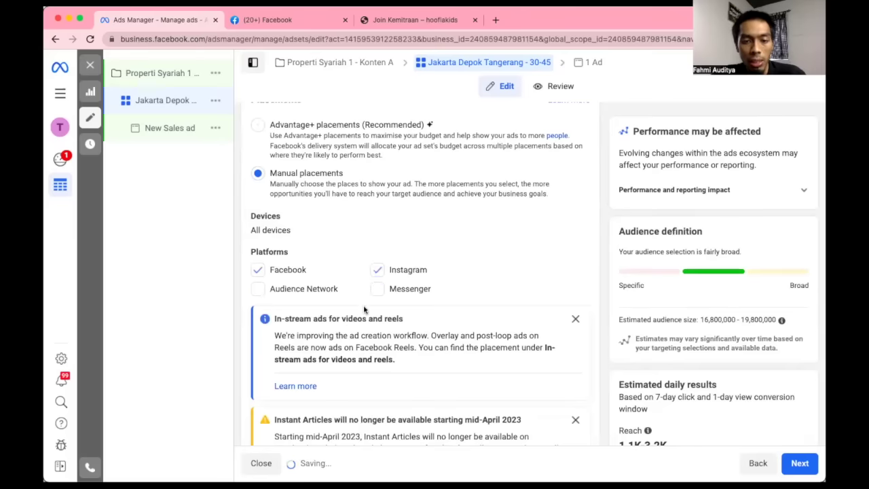
Look through the individual manual placements, covering feeds, Stories and Reels, in-stream ads, search and in-article.
{"action": "scroll", "coordinate": [364, 306], "scroll_direction": "down", "scroll_amount": 5}
{"action": "scroll", "coordinate": [364, 306], "scroll_direction": "down", "scroll_amount": 4}
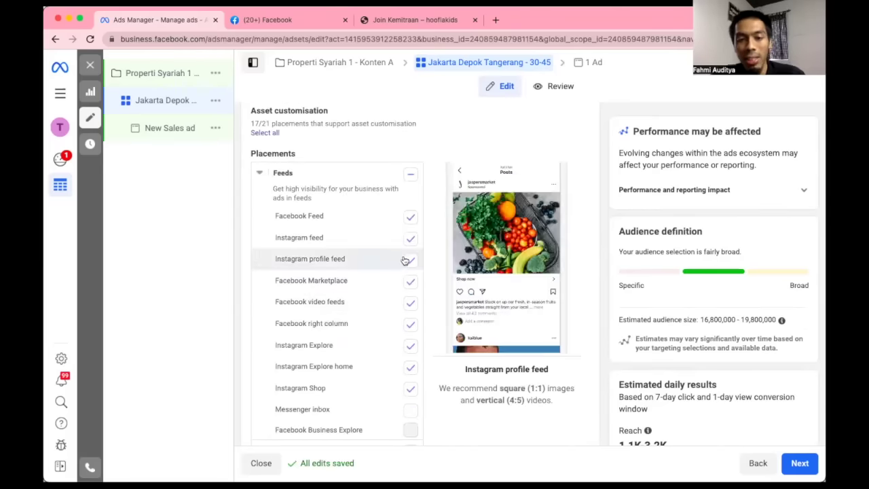
{"action": "scroll", "coordinate": [404, 258], "scroll_direction": "down", "scroll_amount": 3}
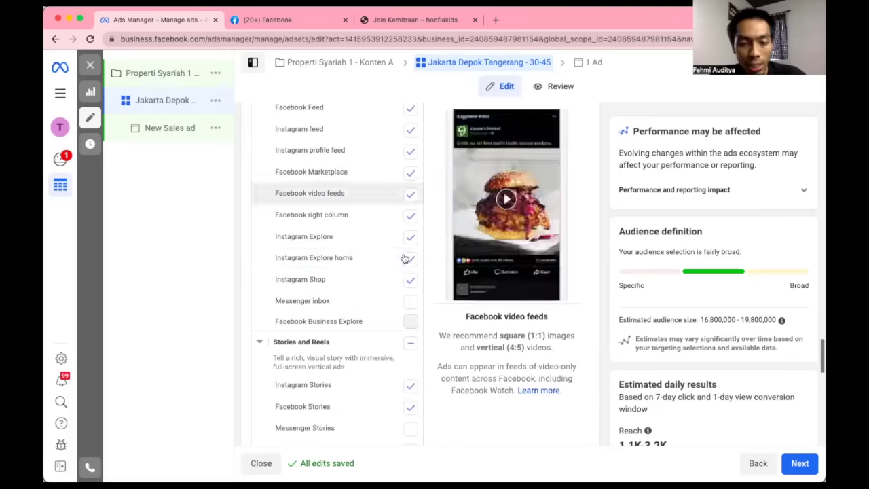
{"action": "scroll", "coordinate": [384, 353], "scroll_direction": "down", "scroll_amount": 3}
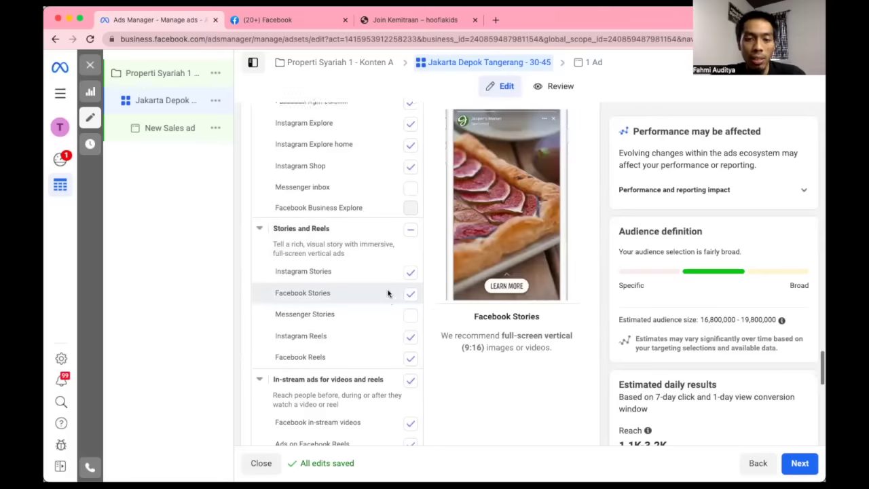
{"action": "scroll", "coordinate": [387, 294], "scroll_direction": "up", "scroll_amount": 5}
{"action": "scroll", "coordinate": [387, 293], "scroll_direction": "up", "scroll_amount": 1}
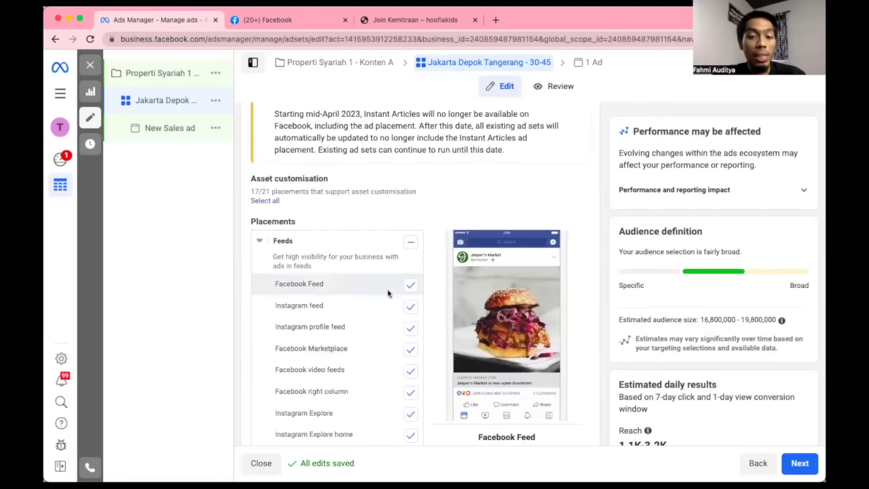
{"action": "scroll", "coordinate": [388, 293], "scroll_direction": "down", "scroll_amount": 10}
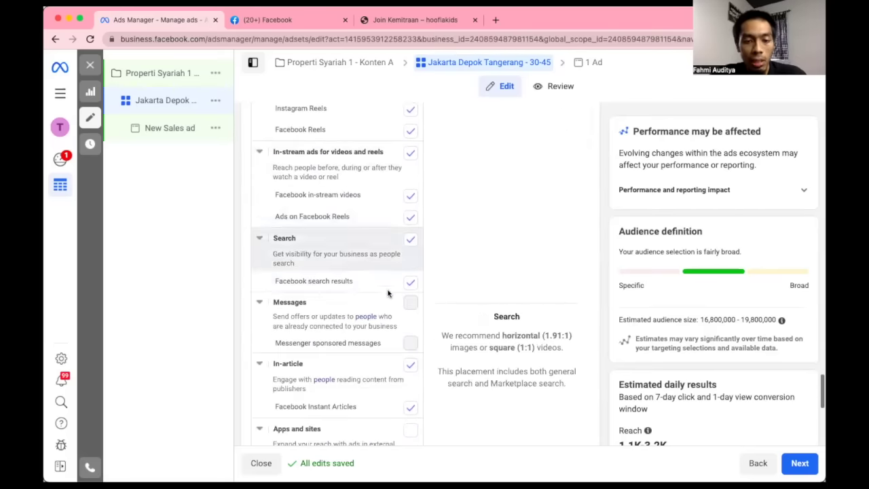
{"action": "scroll", "coordinate": [387, 293], "scroll_direction": "down", "scroll_amount": 1}
{"action": "scroll", "coordinate": [388, 293], "scroll_direction": "up", "scroll_amount": 10}
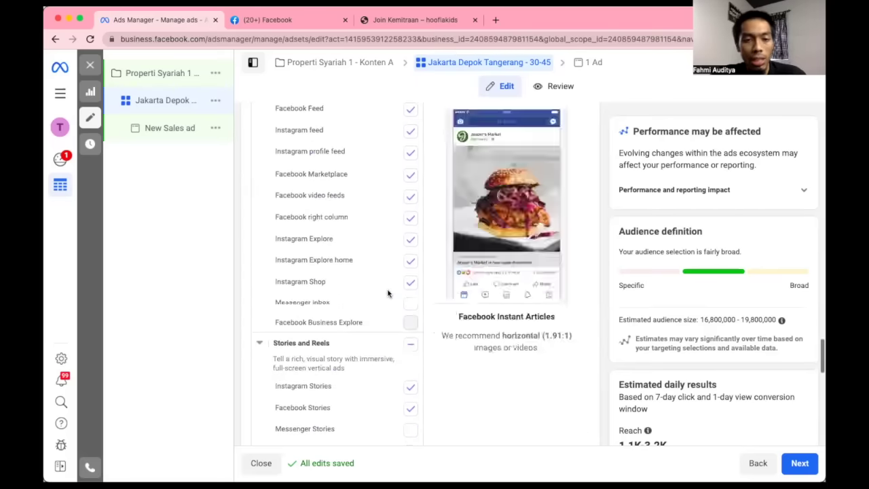
{"action": "scroll", "coordinate": [387, 293], "scroll_direction": "up", "scroll_amount": 2}
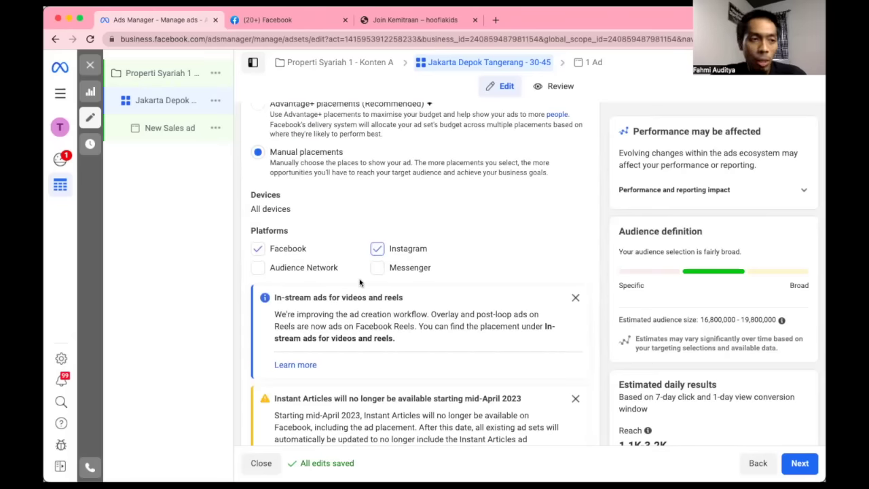
{"action": "scroll", "coordinate": [360, 283], "scroll_direction": "up", "scroll_amount": 1}
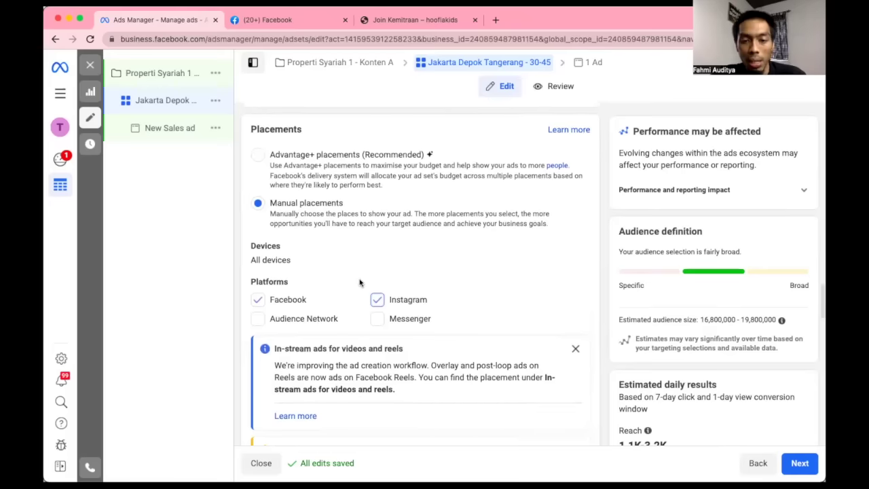
Set the ad set's placements back to Advantage+ placements and look over the optimisation and delivery settings.
{"action": "left_click", "coordinate": [258, 155]}
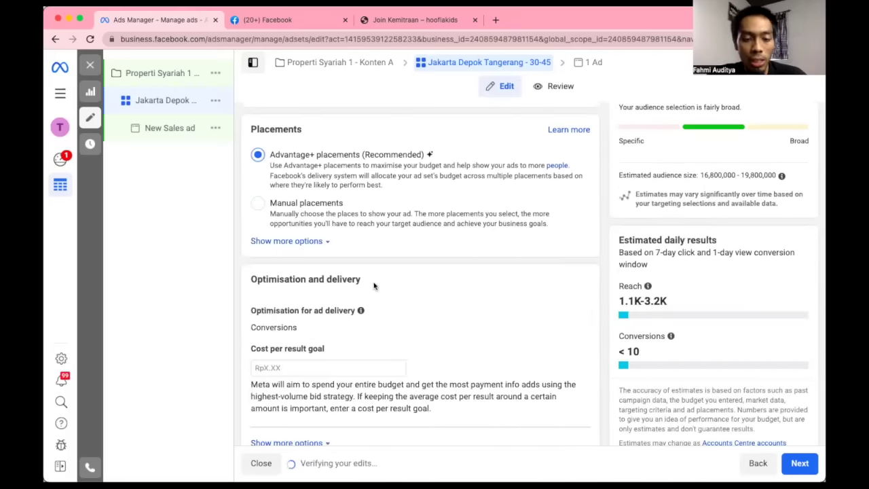
{"action": "scroll", "coordinate": [373, 285], "scroll_direction": "down", "scroll_amount": 1}
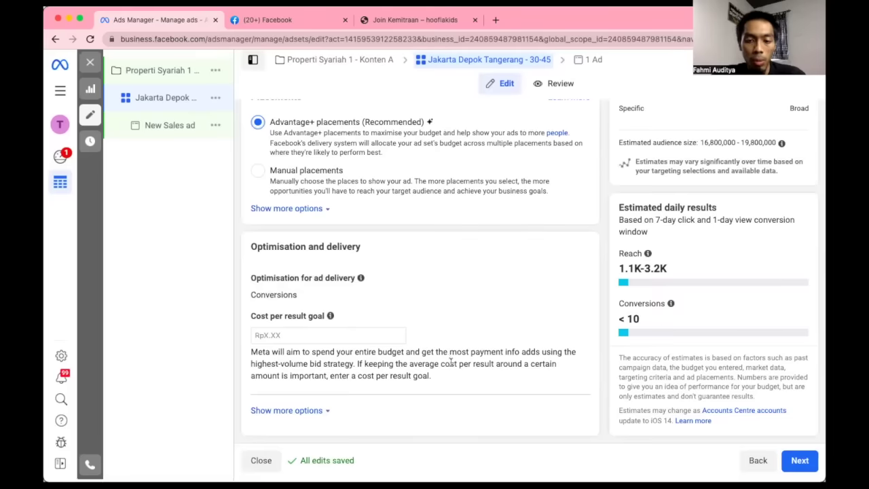
{"action": "scroll", "coordinate": [351, 360], "scroll_direction": "up", "scroll_amount": 2}
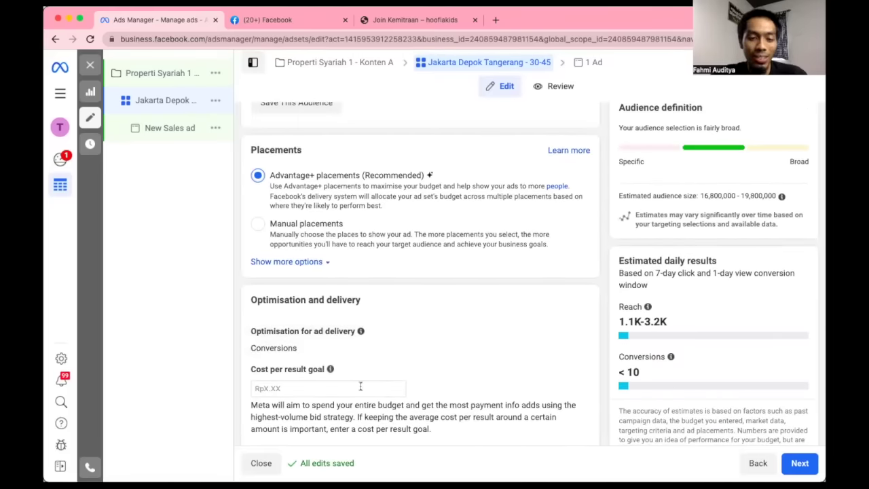
{"action": "scroll", "coordinate": [400, 335], "scroll_direction": "down", "scroll_amount": 2}
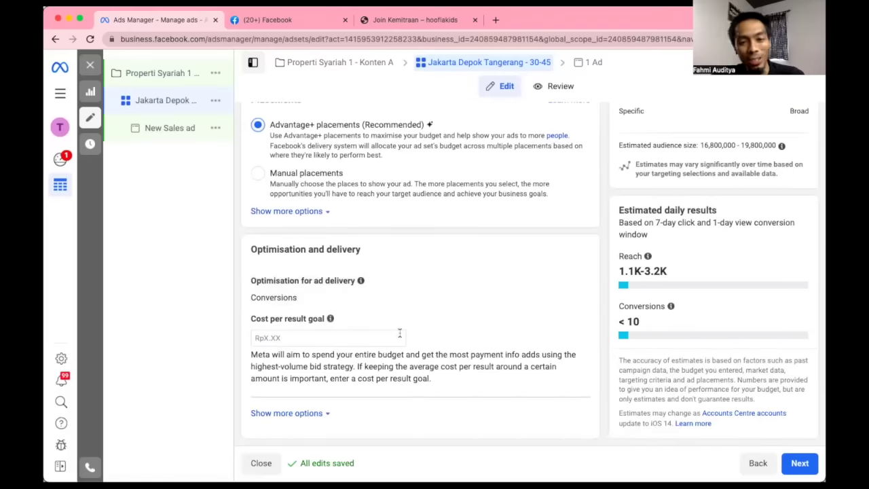
Review the ad set's settings back up to its name and continue to the New Sales ad.
{"action": "scroll", "coordinate": [397, 315], "scroll_direction": "up", "scroll_amount": 10}
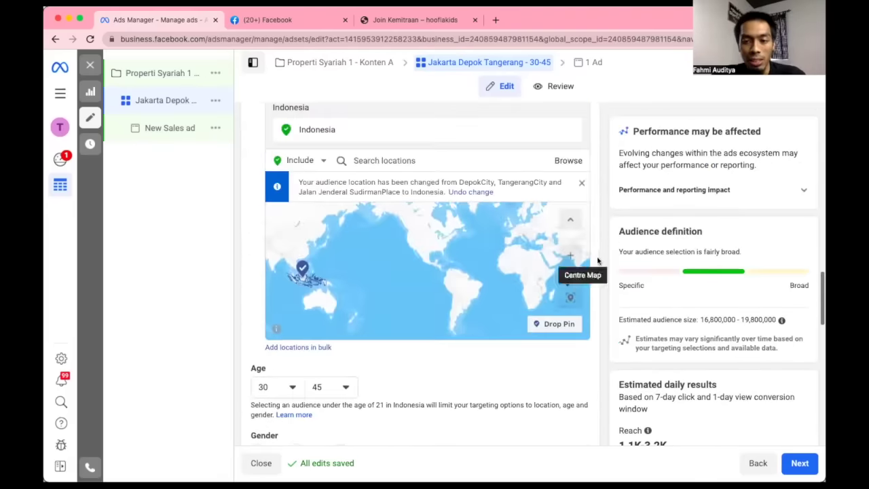
{"action": "scroll", "coordinate": [606, 255], "scroll_direction": "up", "scroll_amount": 6}
{"action": "scroll", "coordinate": [606, 255], "scroll_direction": "up", "scroll_amount": 10}
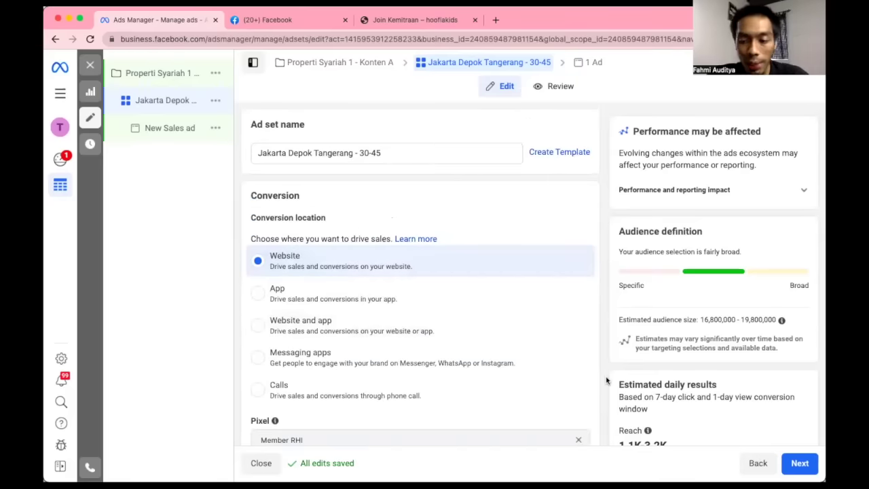
{"action": "left_click", "coordinate": [805, 462]}
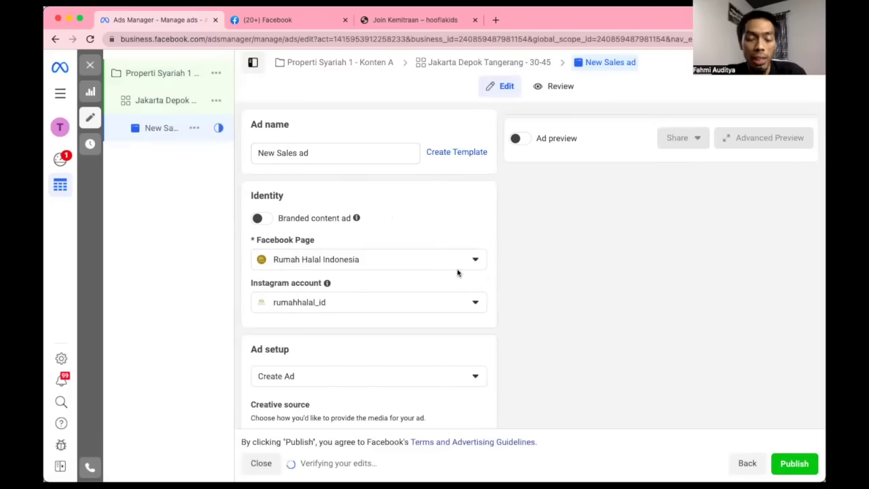
Look over the ad's identity and setup sections and view the list of available Facebook Pages.
{"action": "scroll", "coordinate": [413, 268], "scroll_direction": "down", "scroll_amount": 2}
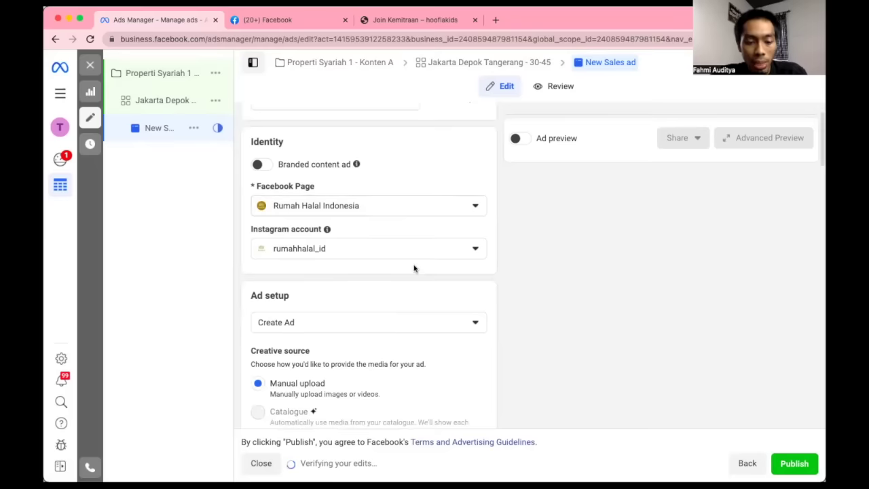
{"action": "scroll", "coordinate": [413, 267], "scroll_direction": "down", "scroll_amount": 1}
{"action": "scroll", "coordinate": [408, 309], "scroll_direction": "down", "scroll_amount": 1}
{"action": "scroll", "coordinate": [408, 308], "scroll_direction": "up", "scroll_amount": 2}
{"action": "left_click", "coordinate": [404, 212]}
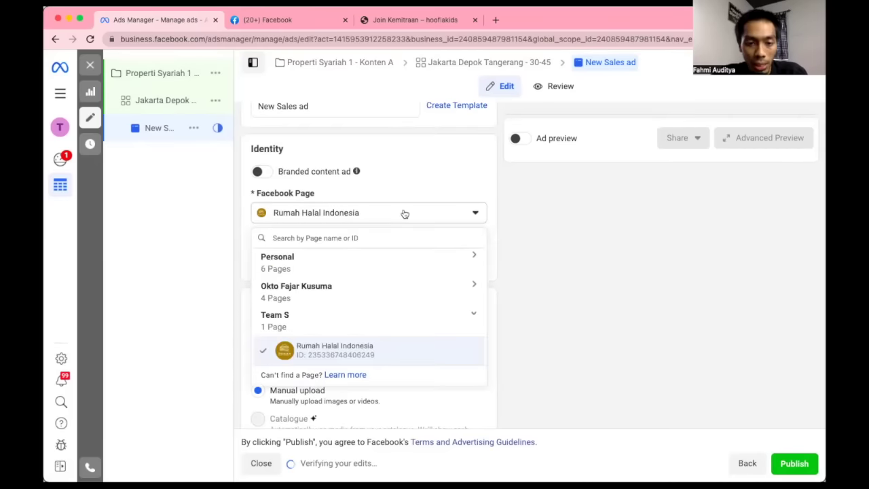
{"action": "left_click", "coordinate": [429, 179]}
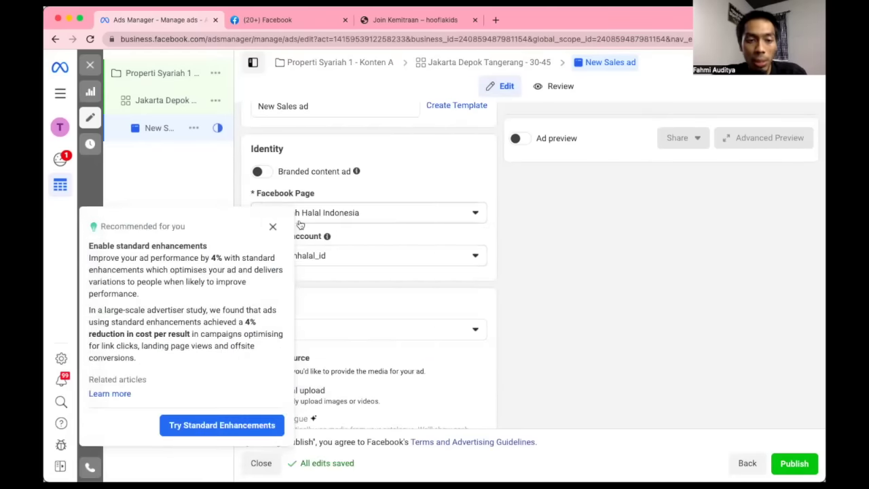
Dismiss the recommendations for standard enhancements, videos from images and custom info labels, and check the Instagram account selection.
{"action": "left_click", "coordinate": [273, 227]}
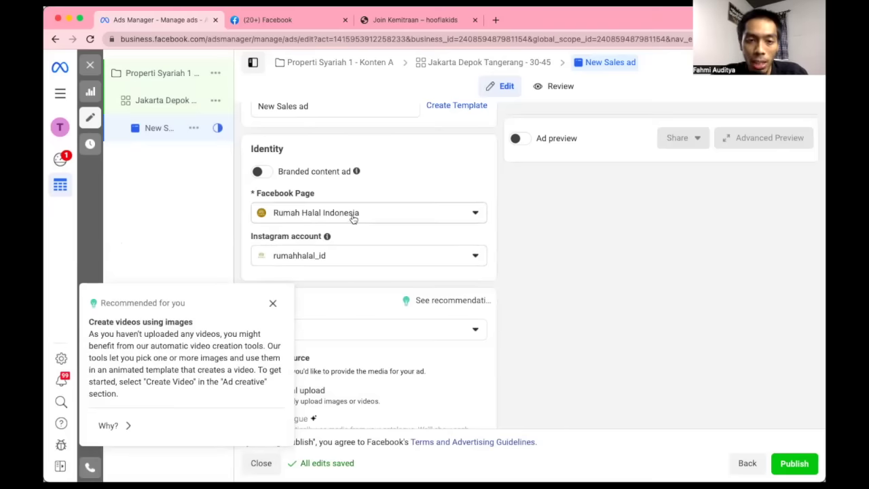
{"action": "left_click", "coordinate": [330, 256]}
{"action": "left_click", "coordinate": [375, 238]}
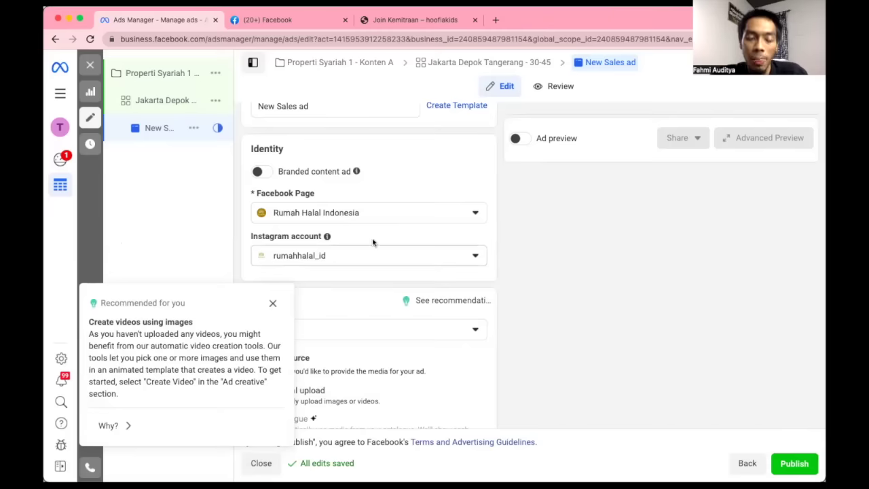
{"action": "scroll", "coordinate": [374, 257], "scroll_direction": "down", "scroll_amount": 2}
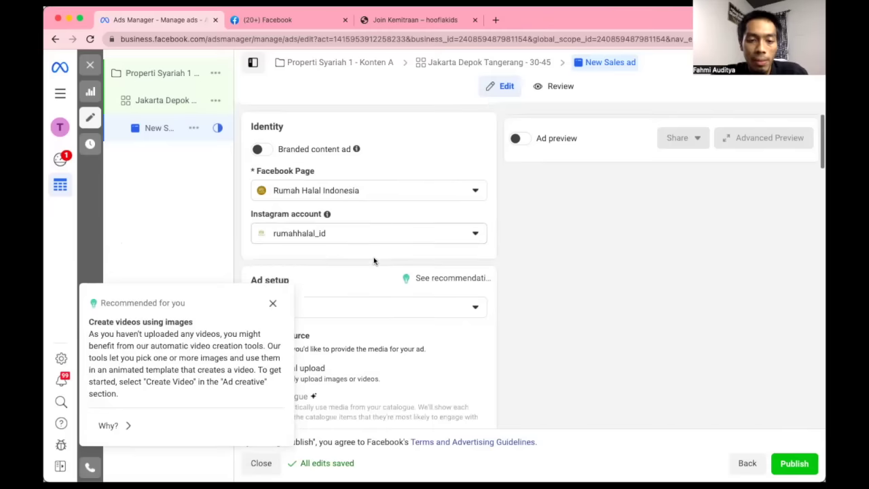
{"action": "left_click", "coordinate": [270, 306]}
{"action": "scroll", "coordinate": [344, 232], "scroll_direction": "up", "scroll_amount": 1}
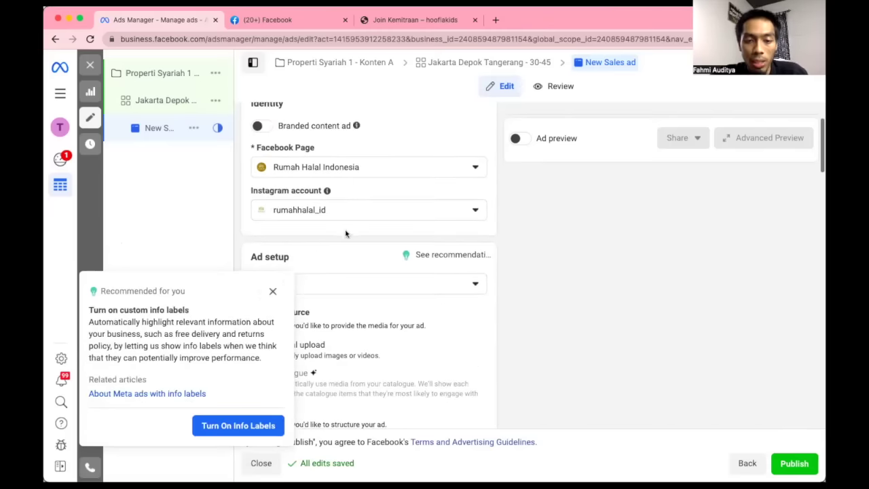
{"action": "left_click", "coordinate": [275, 294]}
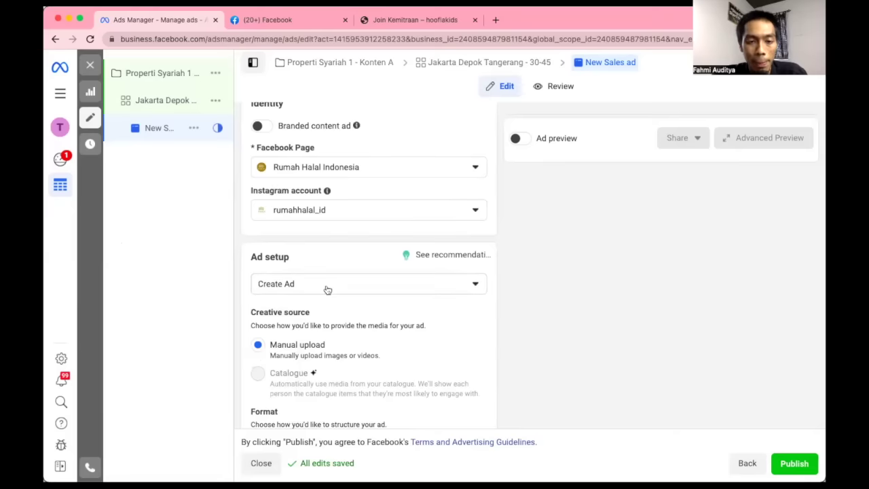
Look over the ad's name, identity, creative source, format, media and text sections down to the call to action.
{"action": "scroll", "coordinate": [327, 290], "scroll_direction": "down", "scroll_amount": 3}
{"action": "scroll", "coordinate": [327, 289], "scroll_direction": "up", "scroll_amount": 5}
{"action": "mouse_move", "coordinate": [326, 284]}
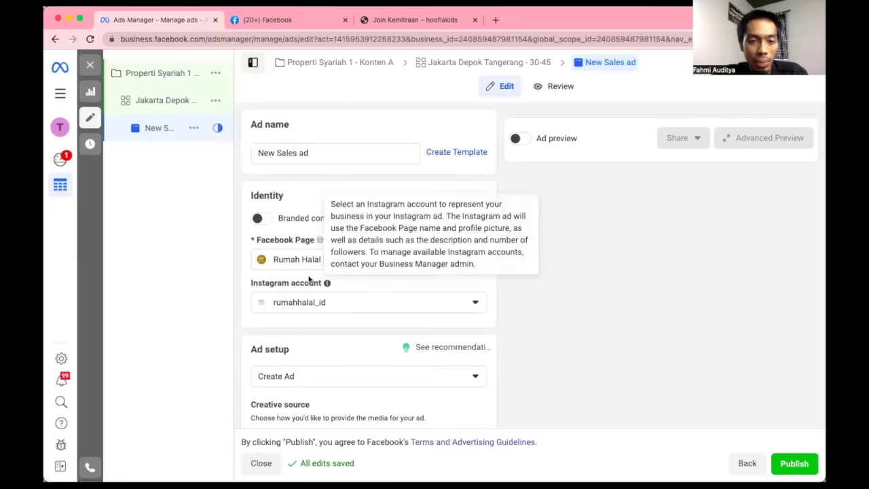
{"action": "scroll", "coordinate": [336, 347], "scroll_direction": "down", "scroll_amount": 7}
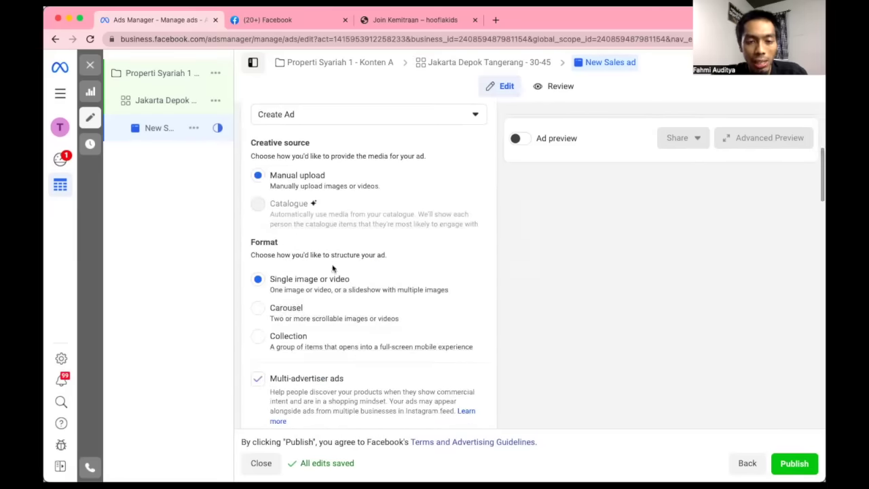
{"action": "scroll", "coordinate": [332, 269], "scroll_direction": "down", "scroll_amount": 5}
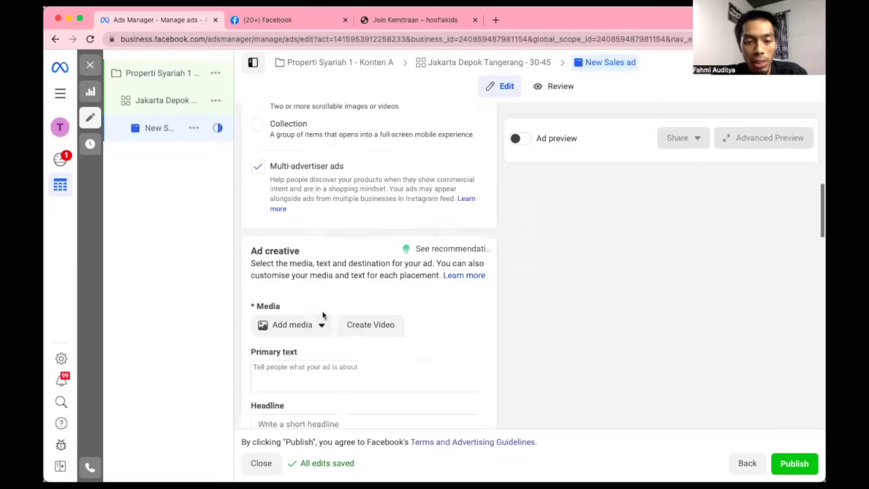
{"action": "scroll", "coordinate": [325, 311], "scroll_direction": "down", "scroll_amount": 5}
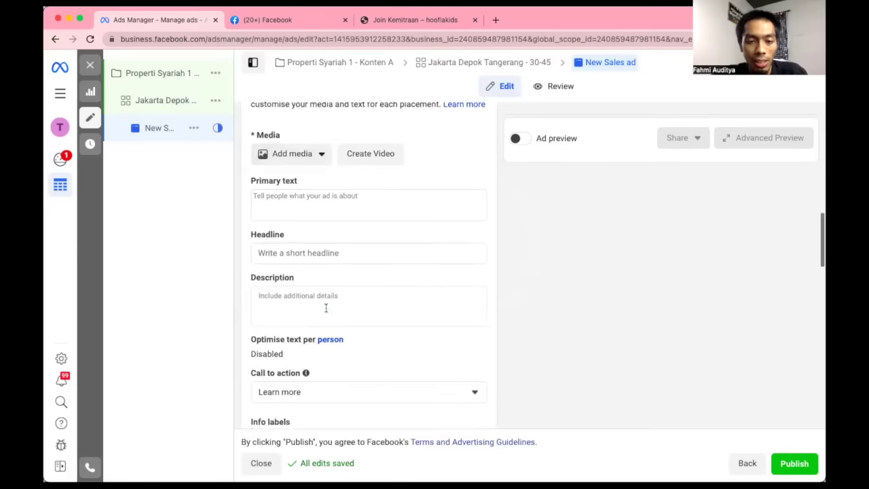
{"action": "scroll", "coordinate": [325, 308], "scroll_direction": "down", "scroll_amount": 1}
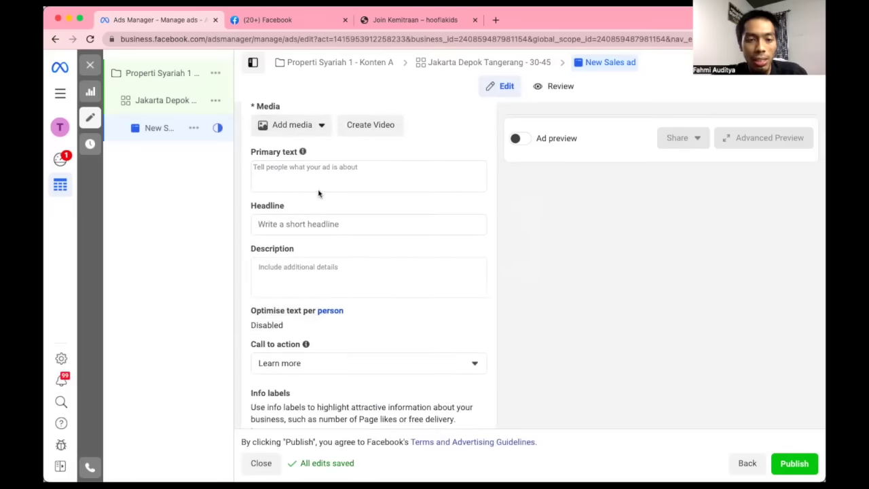
{"action": "scroll", "coordinate": [312, 271], "scroll_direction": "down", "scroll_amount": 4}
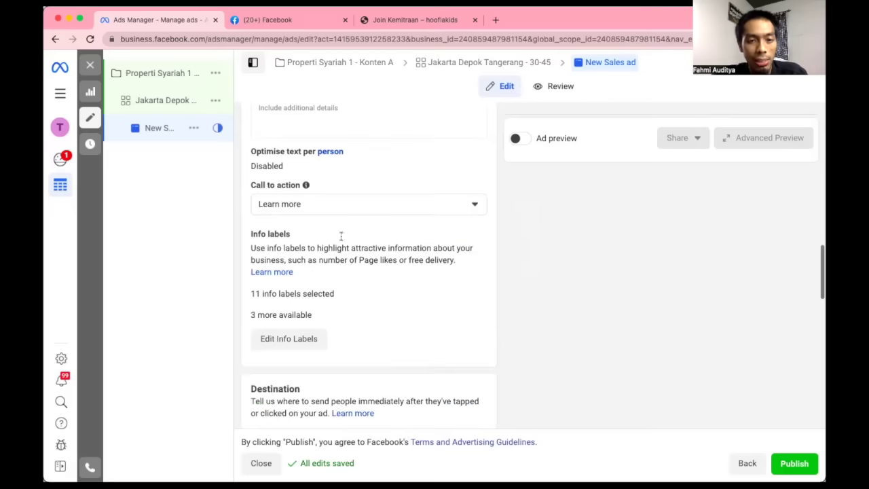
Check the call-to-action choices and the destination, languages and tracking sections, and return to the ad's format options.
{"action": "left_click", "coordinate": [332, 207]}
{"action": "left_click", "coordinate": [332, 205]}
{"action": "scroll", "coordinate": [335, 264], "scroll_direction": "down", "scroll_amount": 4}
{"action": "scroll", "coordinate": [335, 263], "scroll_direction": "down", "scroll_amount": 8}
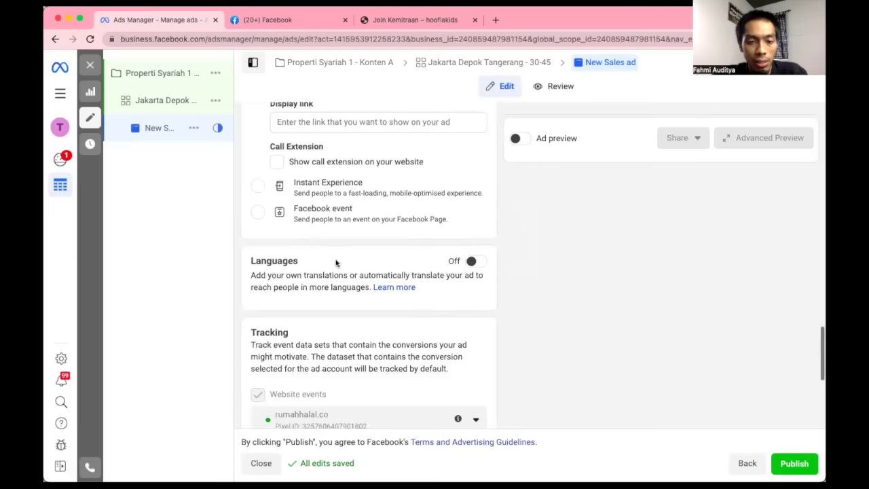
{"action": "scroll", "coordinate": [336, 263], "scroll_direction": "down", "scroll_amount": 4}
{"action": "scroll", "coordinate": [336, 263], "scroll_direction": "up", "scroll_amount": 17}
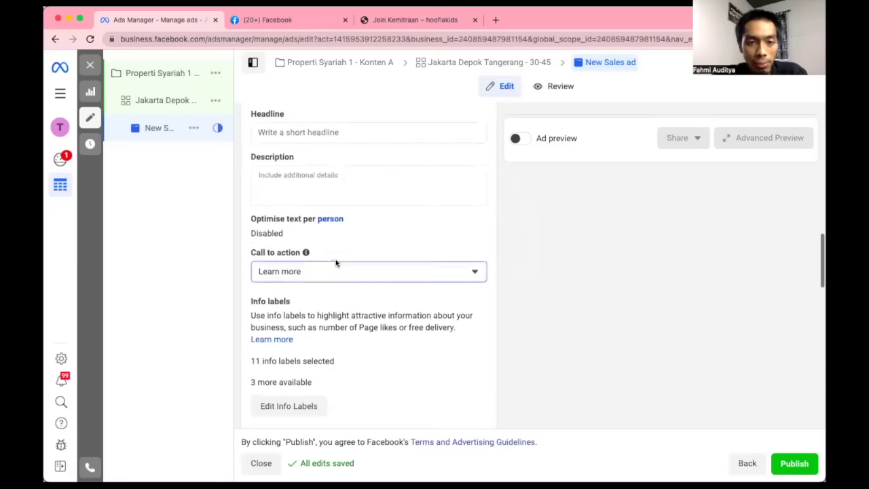
{"action": "scroll", "coordinate": [335, 263], "scroll_direction": "up", "scroll_amount": 6}
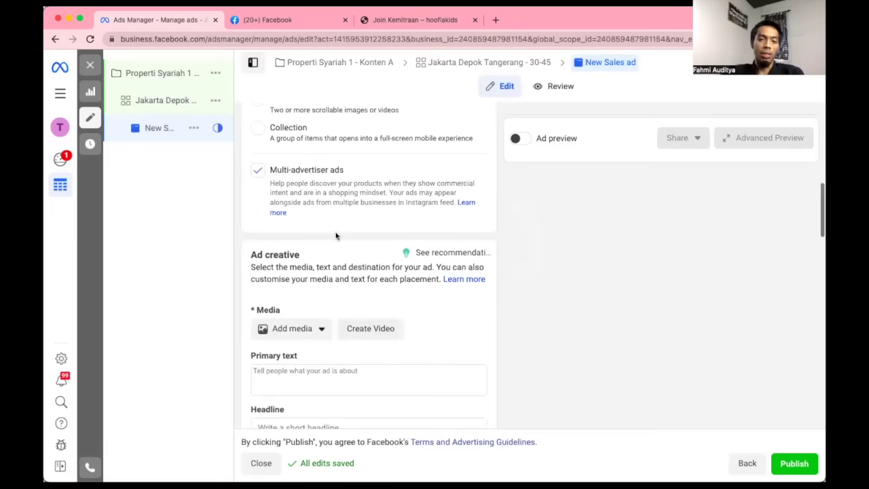
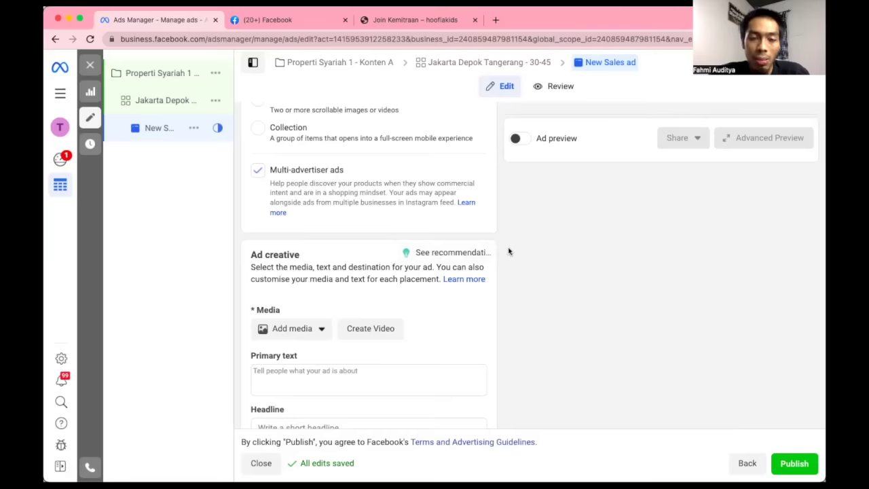
{"action": "scroll", "coordinate": [508, 252], "scroll_direction": "up", "scroll_amount": 1}
{"action": "scroll", "coordinate": [503, 249], "scroll_direction": "up", "scroll_amount": 2}
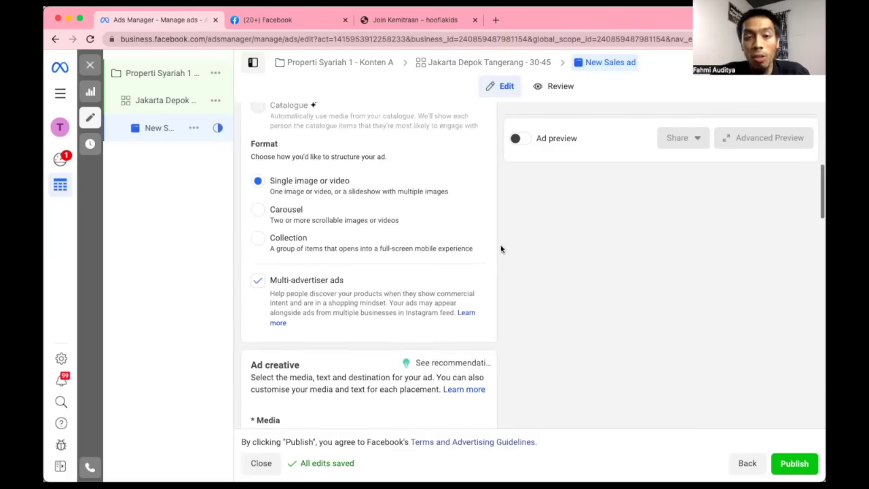
Add the 720 × 900 "Sharia Islami..." video from the account's media as the ad's video.
{"action": "scroll", "coordinate": [501, 249], "scroll_direction": "down", "scroll_amount": 3}
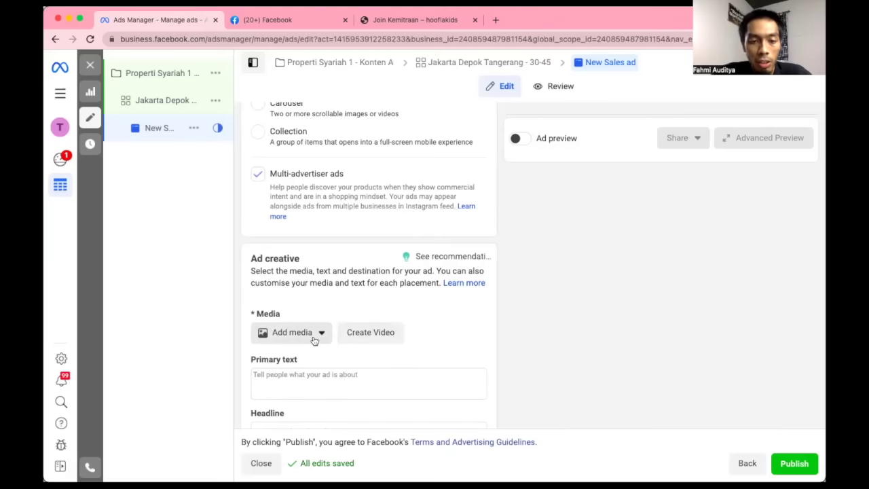
{"action": "scroll", "coordinate": [314, 340], "scroll_direction": "down", "scroll_amount": 2}
{"action": "left_click", "coordinate": [303, 262]}
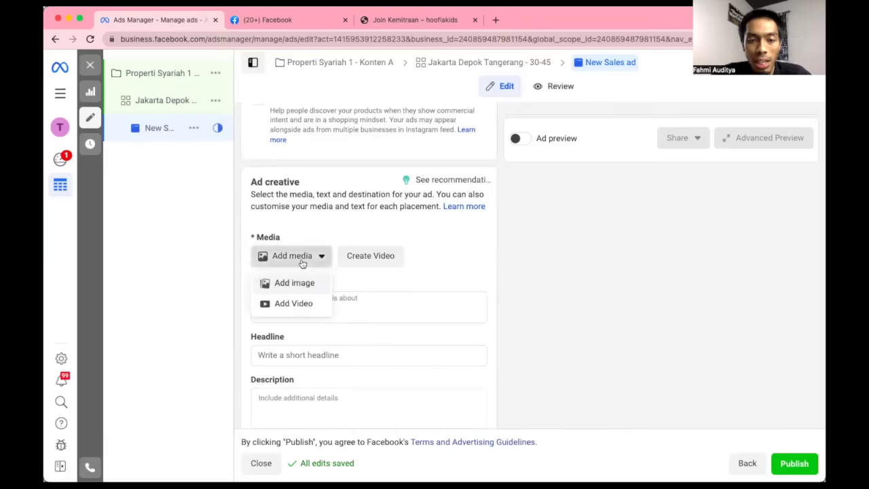
{"action": "left_click", "coordinate": [300, 307]}
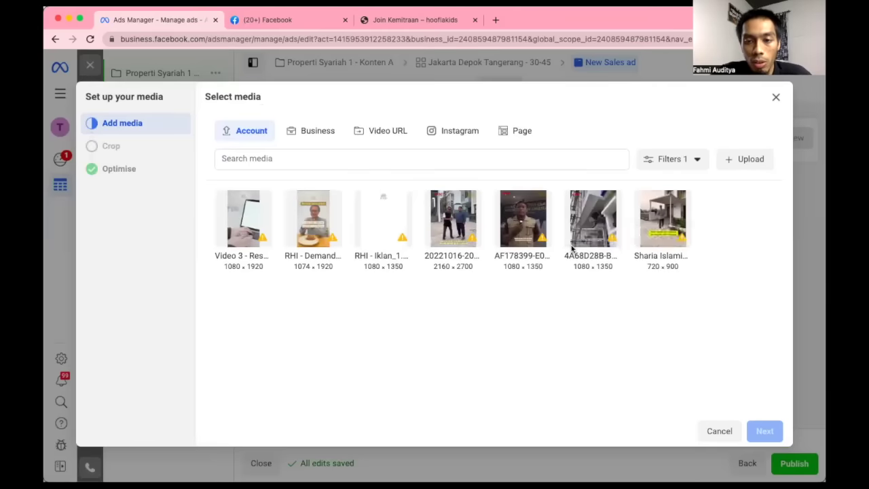
{"action": "left_click", "coordinate": [657, 217]}
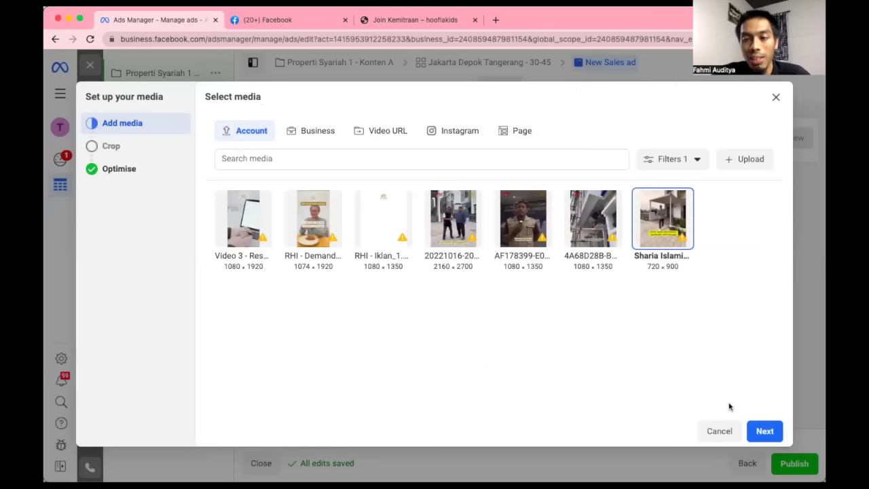
{"action": "left_click", "coordinate": [760, 430]}
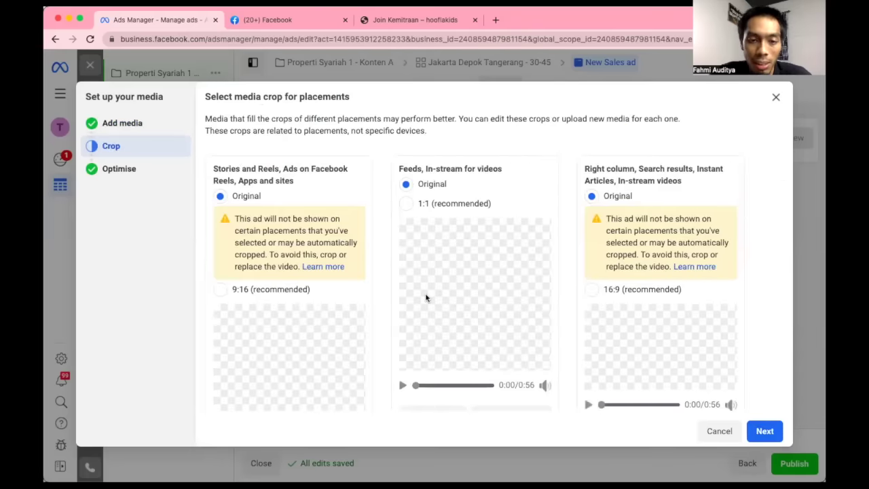
Look over the video's crops for each placement group and play a few seconds of the Feeds version.
{"action": "scroll", "coordinate": [397, 334], "scroll_direction": "down", "scroll_amount": 3}
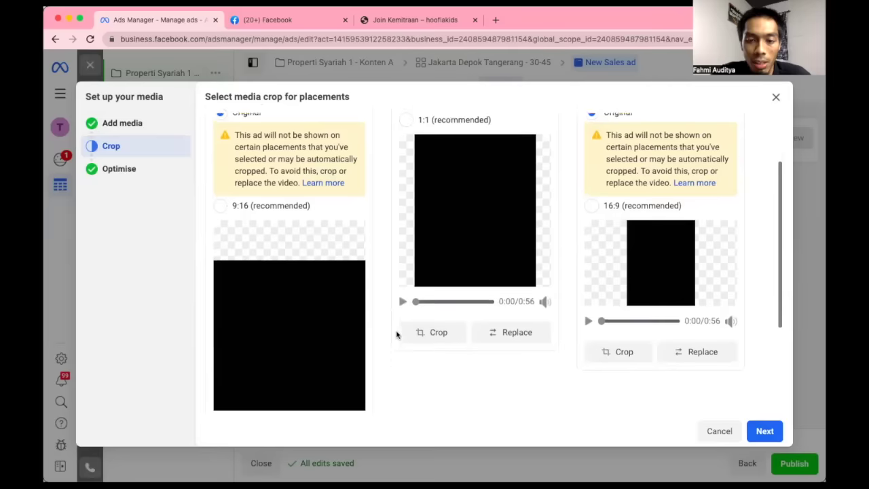
{"action": "scroll", "coordinate": [397, 333], "scroll_direction": "up", "scroll_amount": 2}
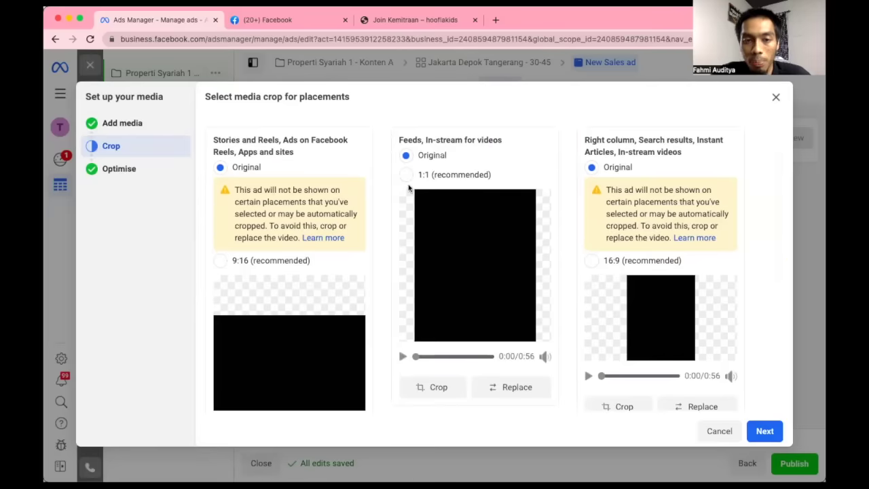
{"action": "left_click", "coordinate": [402, 357]}
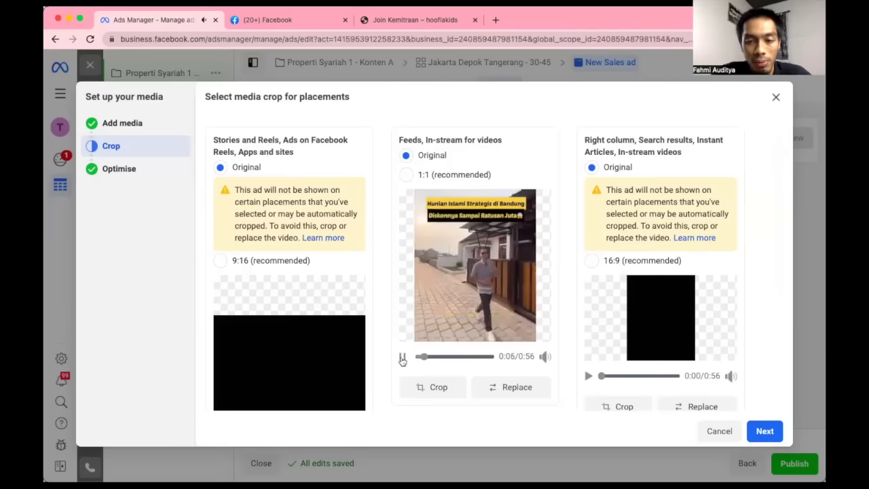
{"action": "left_click", "coordinate": [402, 357]}
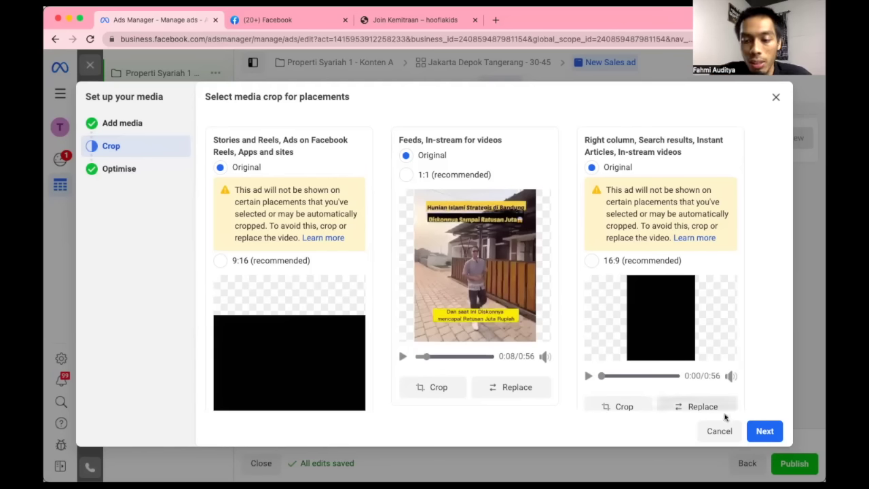
Keep the original crop for all placements and finish the media setup with standard enhancements off.
{"action": "left_click", "coordinate": [764, 433]}
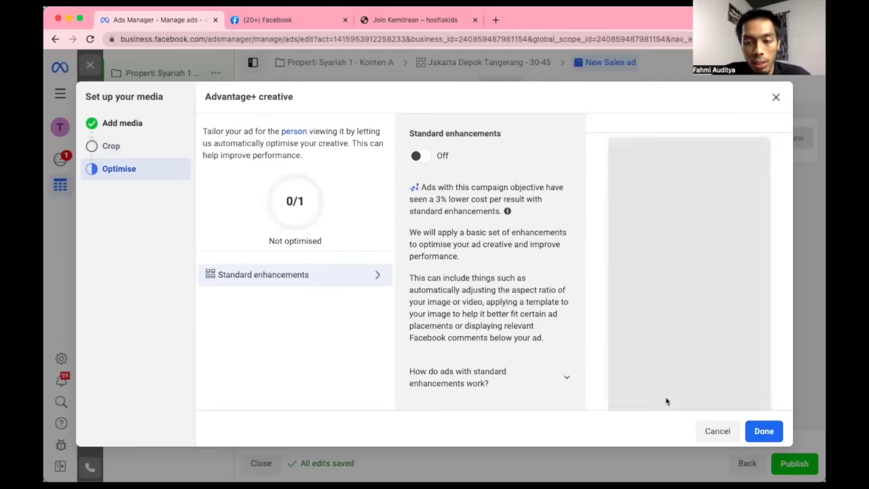
{"action": "left_click", "coordinate": [775, 430]}
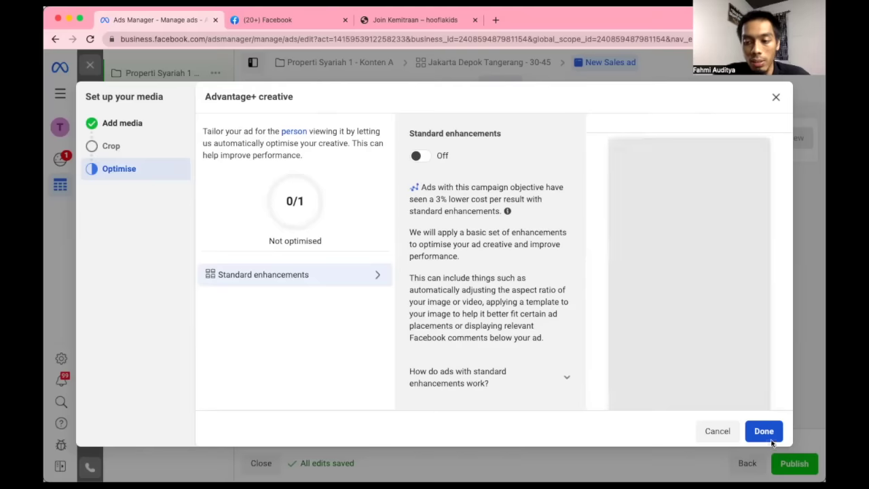
{"action": "left_click", "coordinate": [764, 431]}
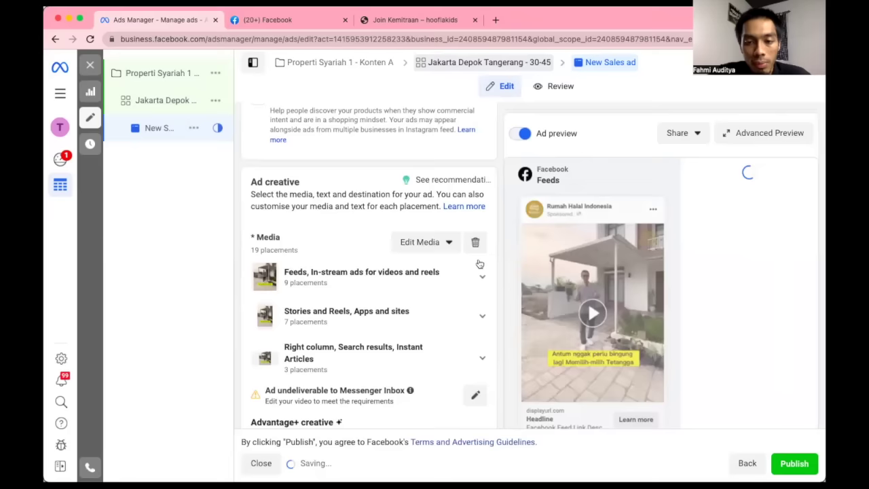
Look over the ad's media placements and Advantage+ creative section, and view the Hoofla Kids sponsored post on Facebook as an example.
{"action": "scroll", "coordinate": [498, 276], "scroll_direction": "down", "scroll_amount": 1}
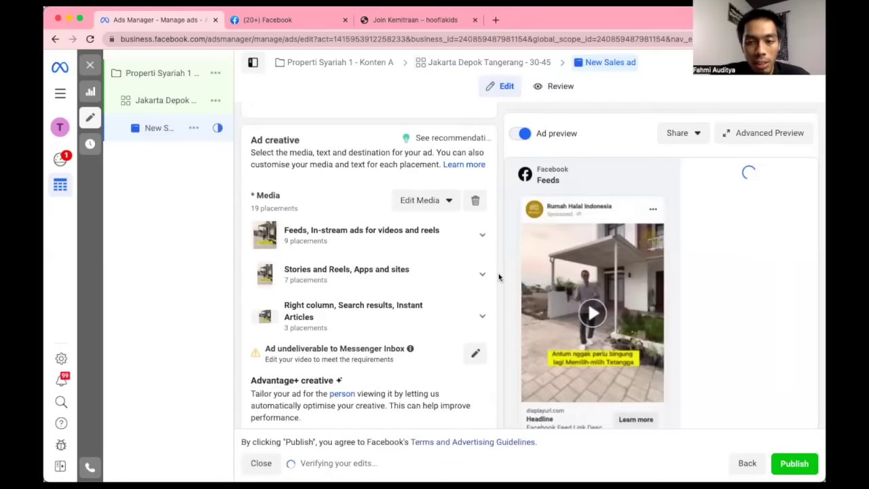
{"action": "scroll", "coordinate": [498, 277], "scroll_direction": "down", "scroll_amount": 1}
{"action": "scroll", "coordinate": [503, 291], "scroll_direction": "down", "scroll_amount": 1}
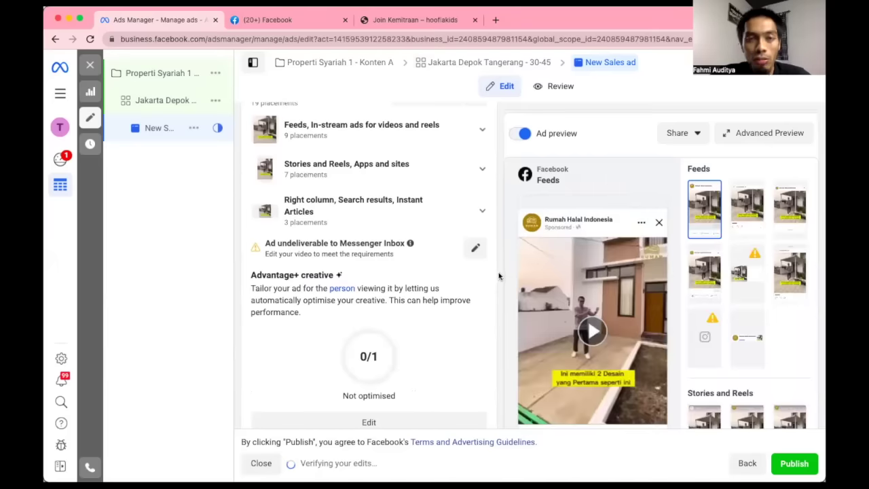
{"action": "left_click", "coordinate": [272, 19]}
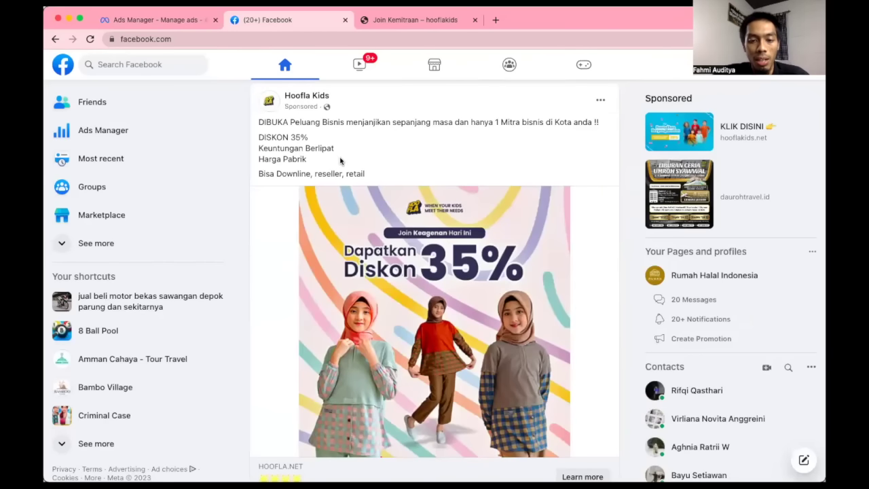
{"action": "left_click", "coordinate": [182, 21]}
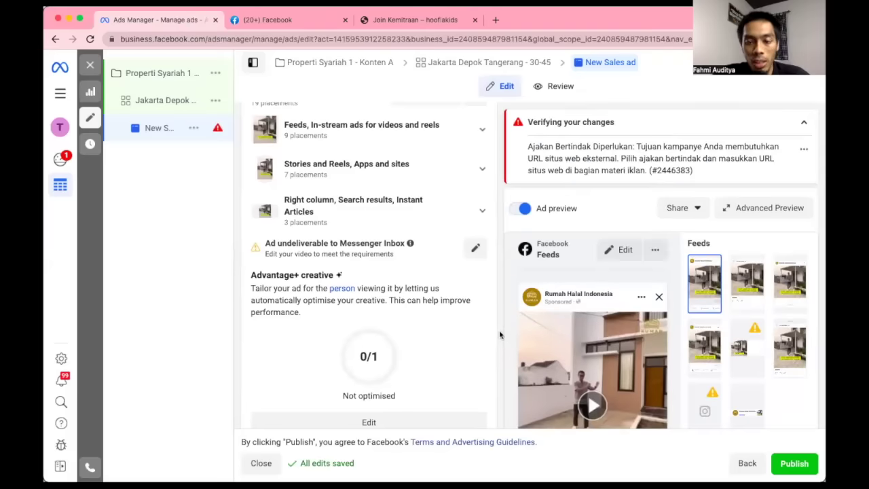
Write "Perumahan Islami di Bandung, mulai dari 300 jutaan" as the first line of the ad's primary text.
{"action": "scroll", "coordinate": [501, 334], "scroll_direction": "down", "scroll_amount": 5}
{"action": "scroll", "coordinate": [499, 334], "scroll_direction": "up", "scroll_amount": 2}
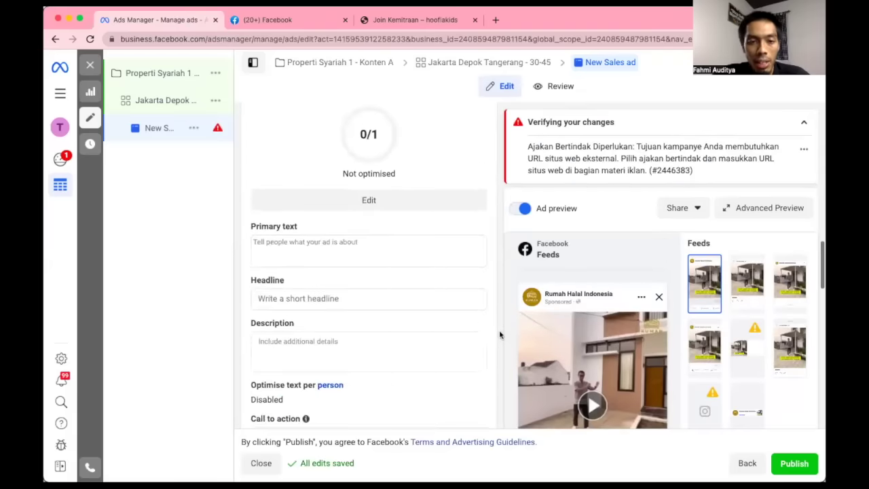
{"action": "left_click", "coordinate": [333, 242]}
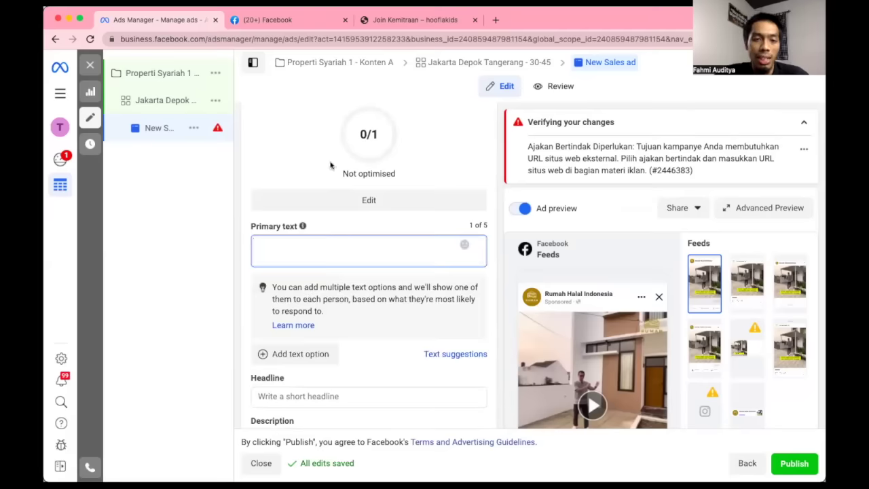
{"action": "left_click", "coordinate": [283, 20]}
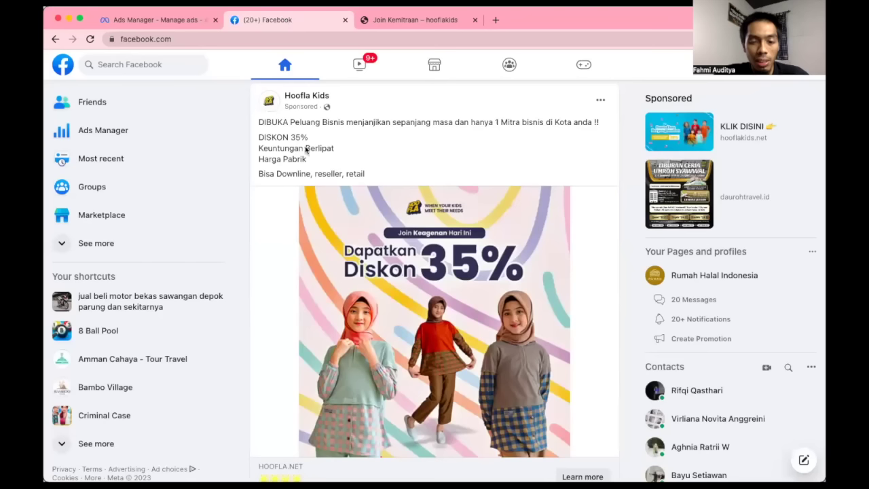
{"action": "left_click", "coordinate": [184, 23]}
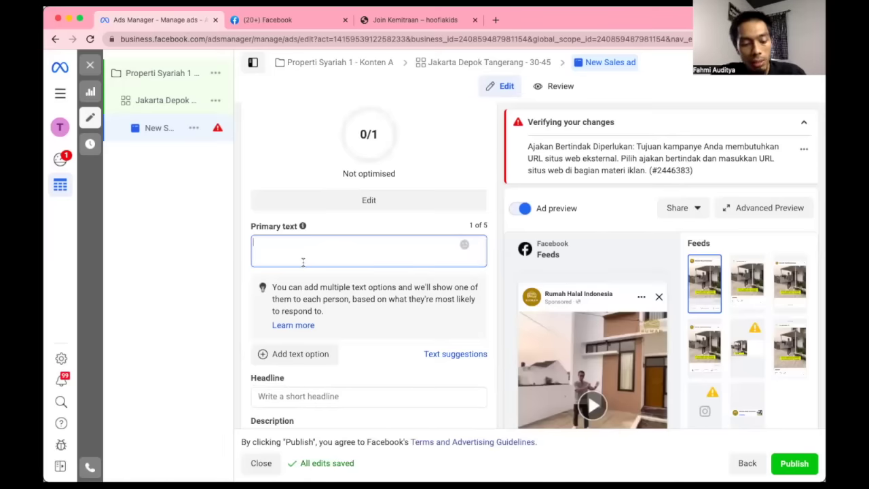
{"action": "type", "text": "Perumahan "}
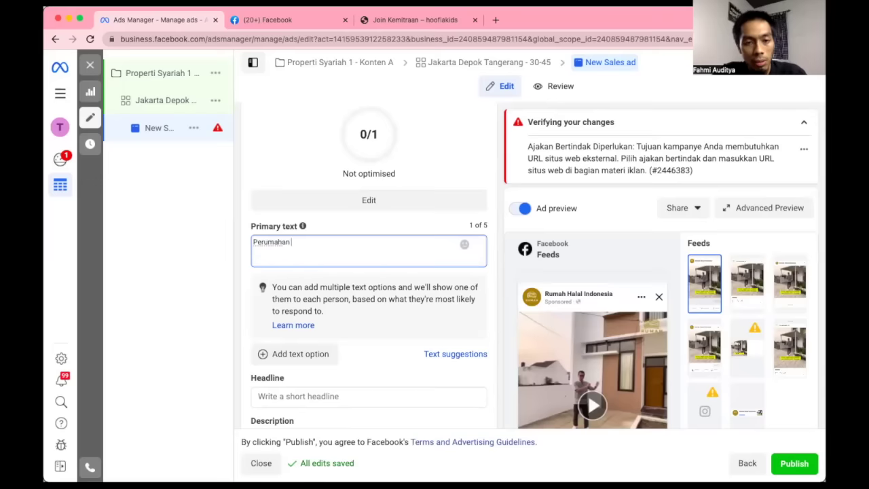
{"action": "type", "text": "Islami di Bandung"}
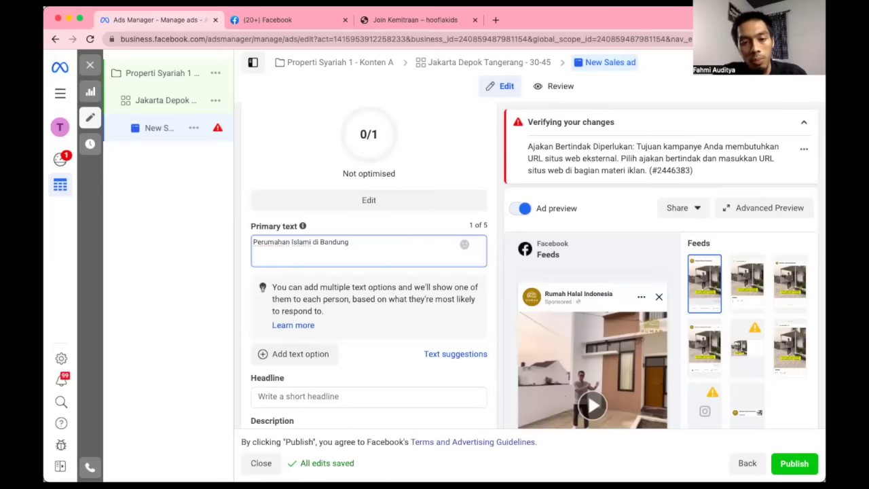
{"action": "type", "text": ", muali da"}
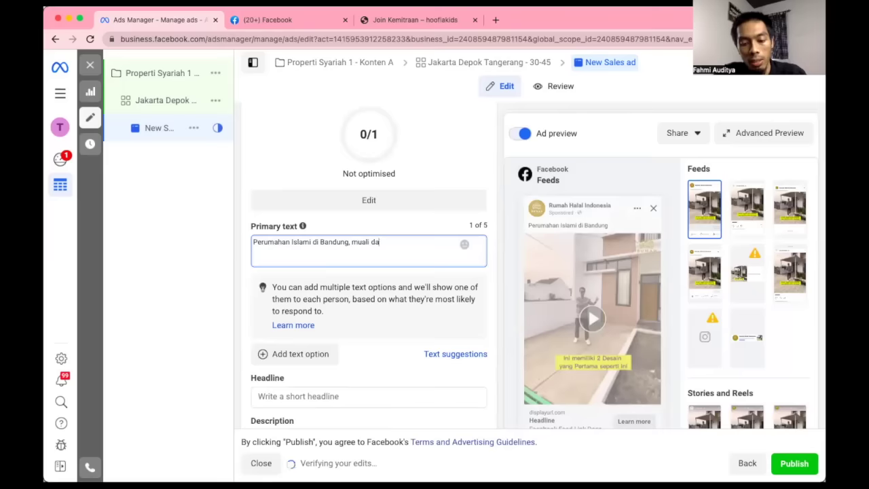
{"action": "type", "text": "ri"}
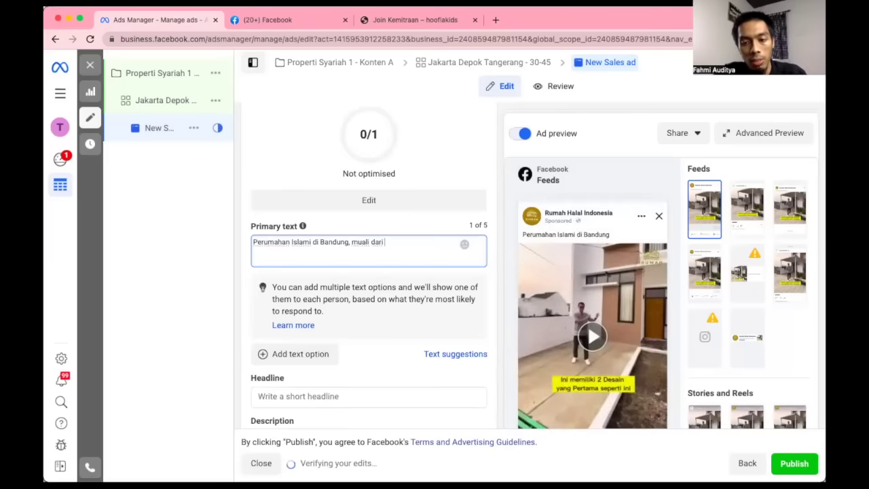
{"action": "key", "text": "BackSpace"}
{"action": "key", "text": "BackSpace"}
{"action": "key", "text": "BackSpace"}
{"action": "key", "text": "BackSpace"}
{"action": "key", "text": "BackSpace"}
{"action": "key", "text": "BackSpace"}
{"action": "key", "text": "BackSpace"}
{"action": "key", "text": "BackSpace"}
{"action": "key", "text": "BackSpace"}
{"action": "type", "text": "l"}
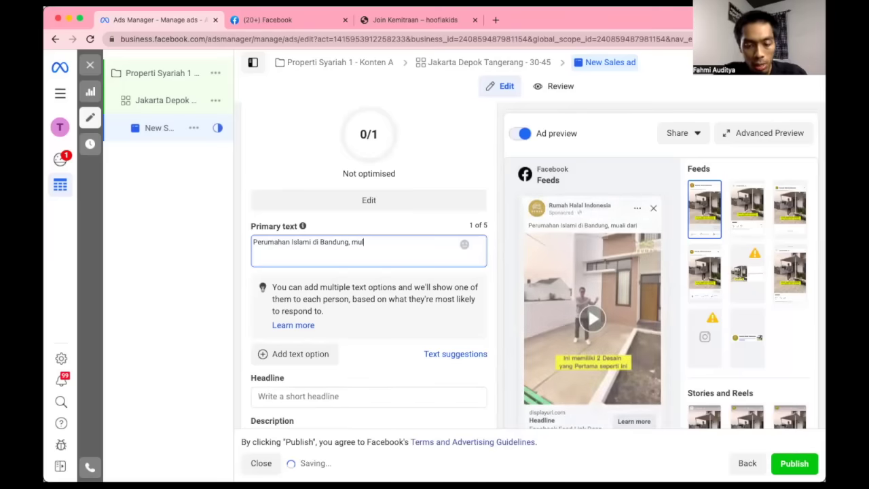
{"action": "type", "text": "ai dari 300 j"}
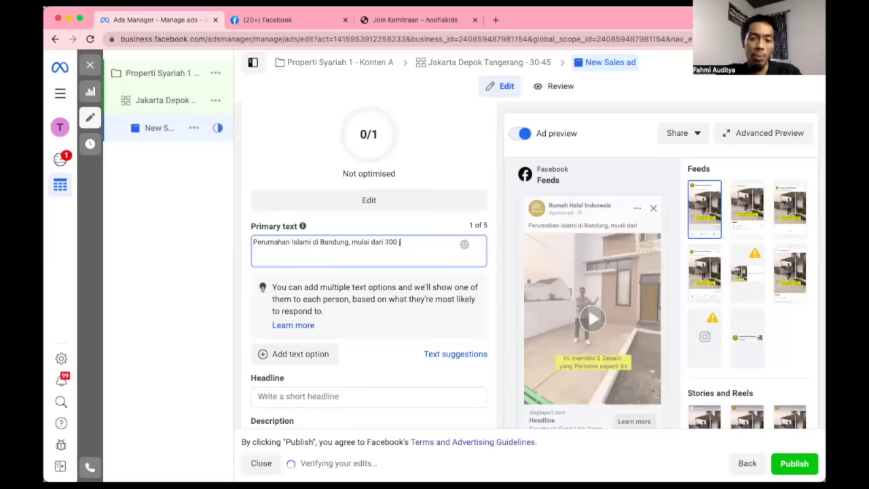
{"action": "type", "text": "utaan"}
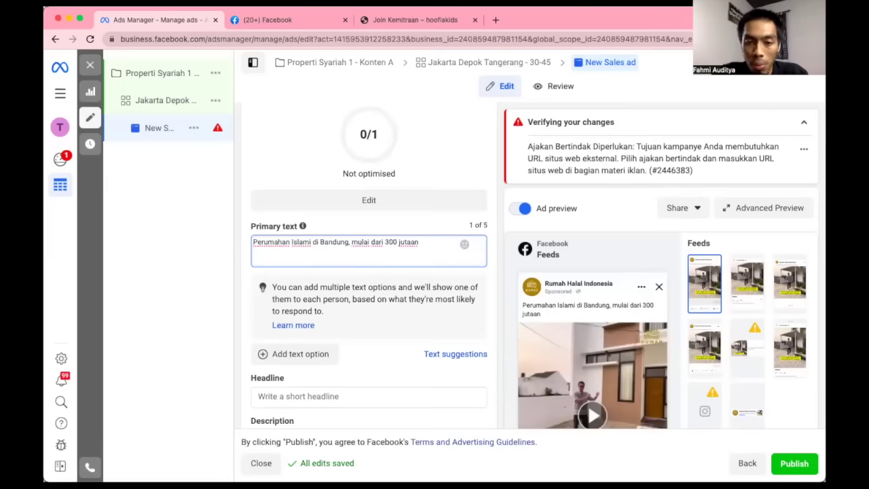
{"action": "key", "text": "Return"}
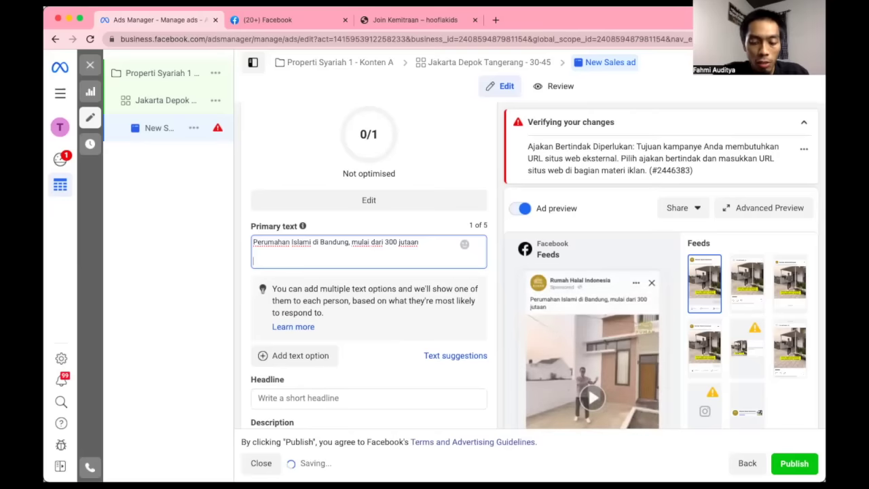
{"action": "type", "text": "Info"}
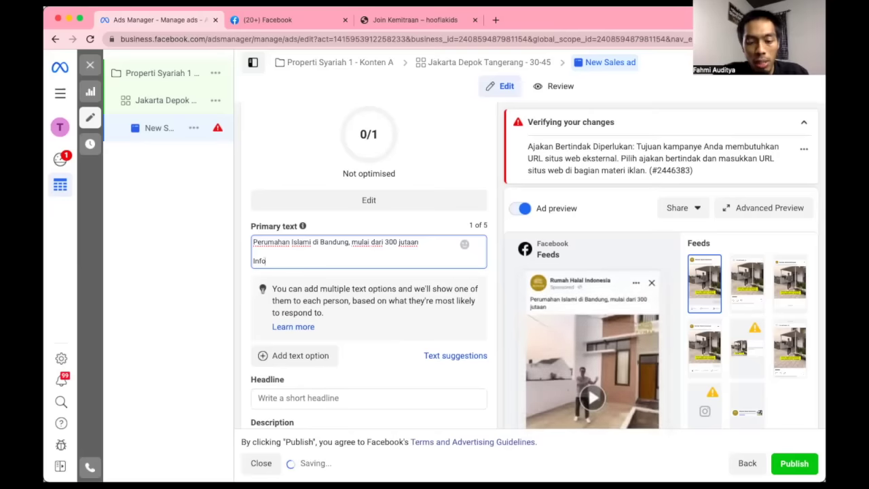
{"action": "type", "text": " lebih lanjut :"}
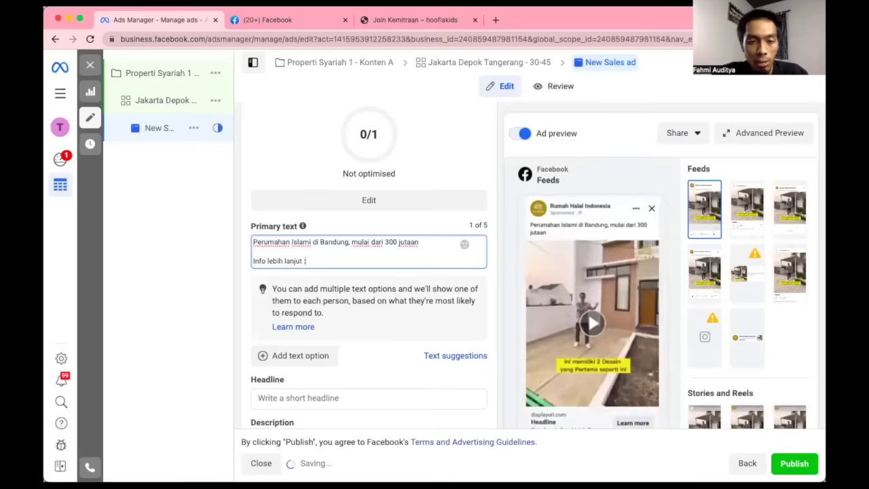
{"action": "key", "text": "Return"}
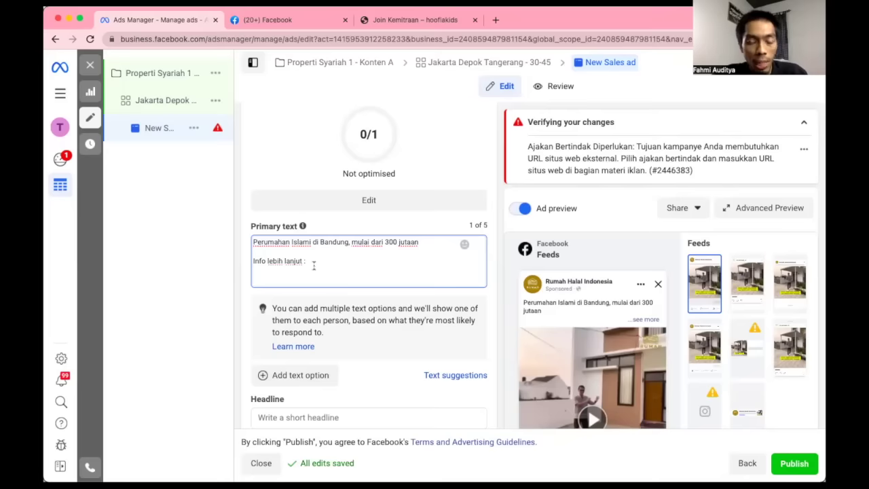
{"action": "key", "text": "Return"}
{"action": "type", "text": "https://ads.rumahhalalindonesia.com/sis/"}
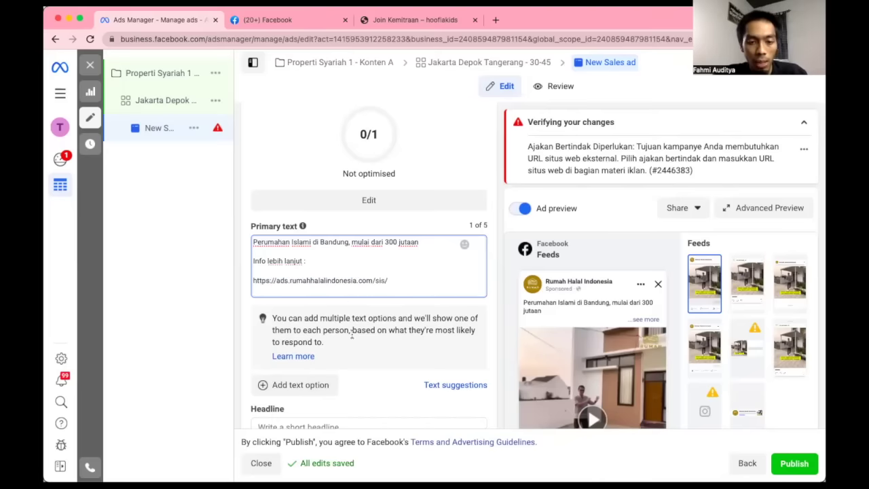
{"action": "scroll", "coordinate": [351, 333], "scroll_direction": "down", "scroll_amount": 5}
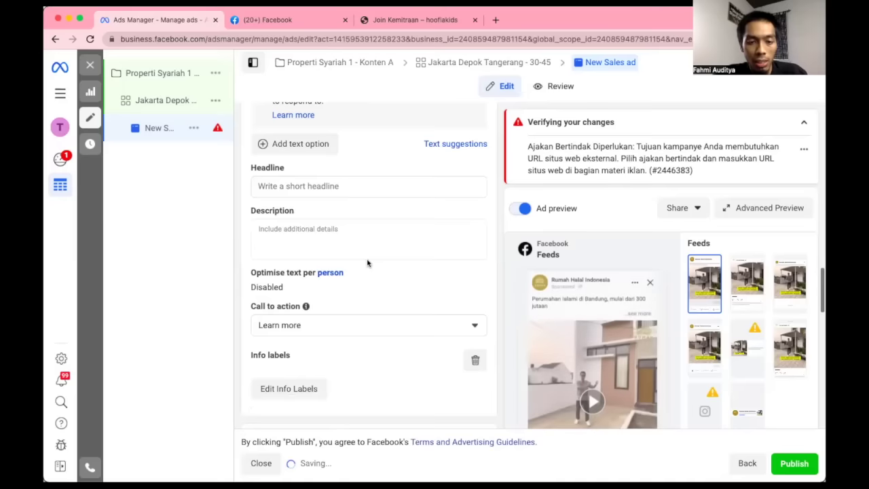
{"action": "scroll", "coordinate": [368, 263], "scroll_direction": "down", "scroll_amount": 5}
{"action": "scroll", "coordinate": [367, 263], "scroll_direction": "down", "scroll_amount": 3}
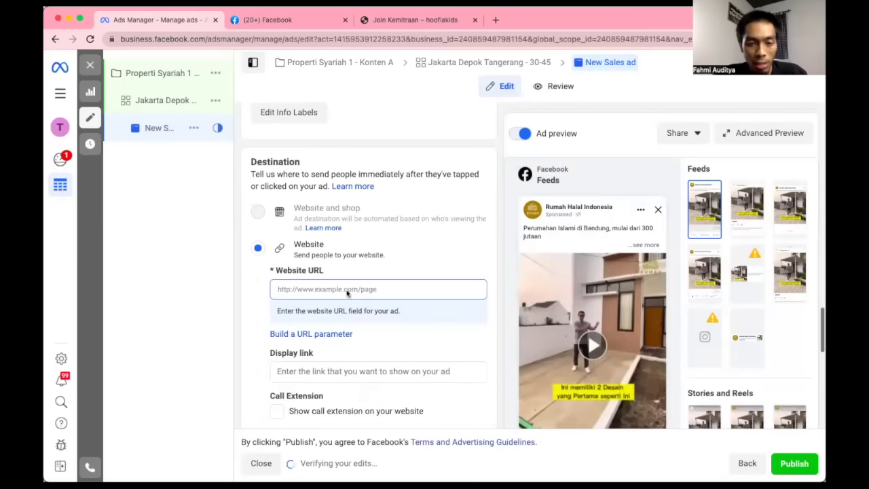
{"action": "left_click", "coordinate": [336, 289]}
{"action": "type", "text": "https://ads.rumahhalalindonesia.com/sis/"}
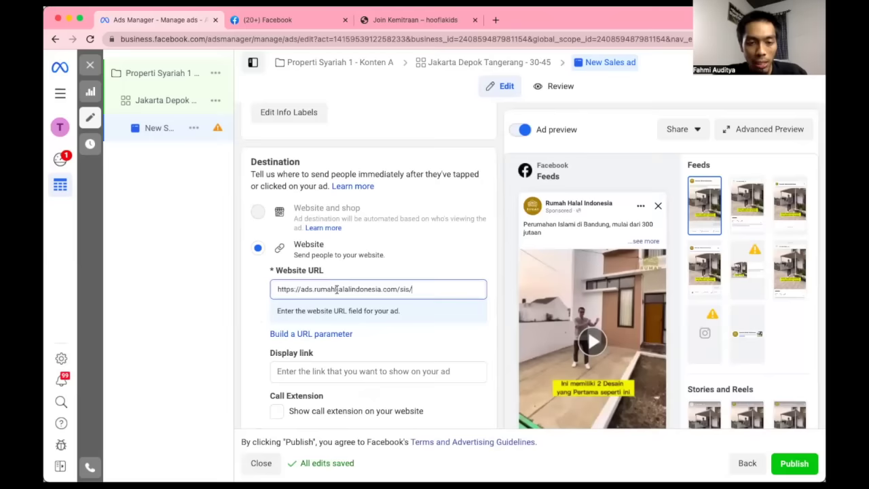
{"action": "left_click", "coordinate": [418, 269]}
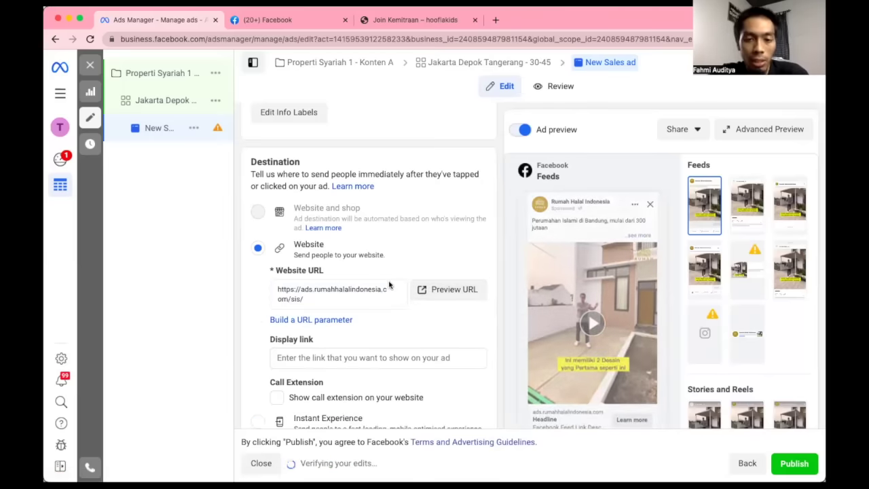
Review the ad's primary text, especially the "Info lebih lanjut :" line above the landing page link.
{"action": "scroll", "coordinate": [388, 285], "scroll_direction": "up", "scroll_amount": 2}
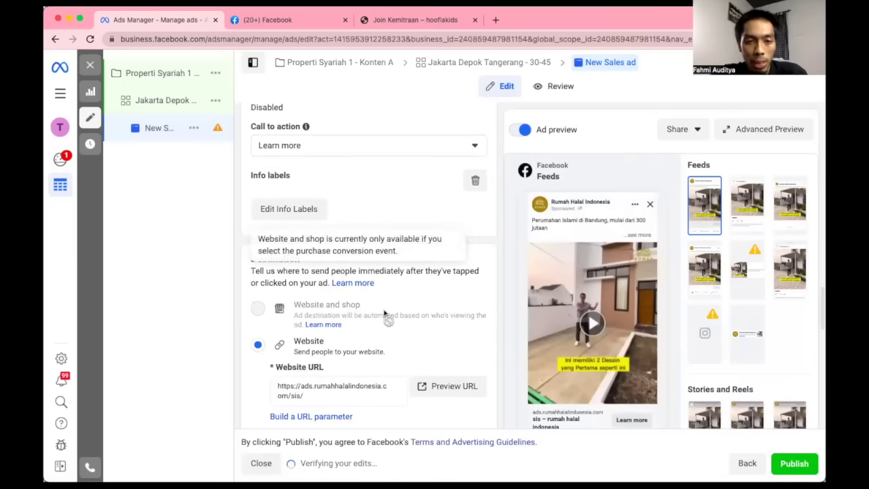
{"action": "scroll", "coordinate": [385, 310], "scroll_direction": "up", "scroll_amount": 7}
{"action": "scroll", "coordinate": [384, 310], "scroll_direction": "up", "scroll_amount": 2}
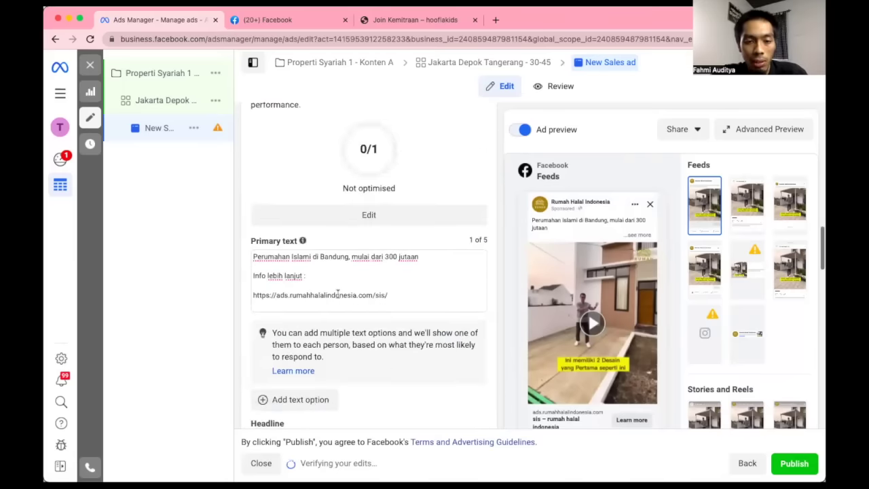
{"action": "scroll", "coordinate": [350, 316], "scroll_direction": "down", "scroll_amount": 1}
{"action": "left_click", "coordinate": [311, 239]}
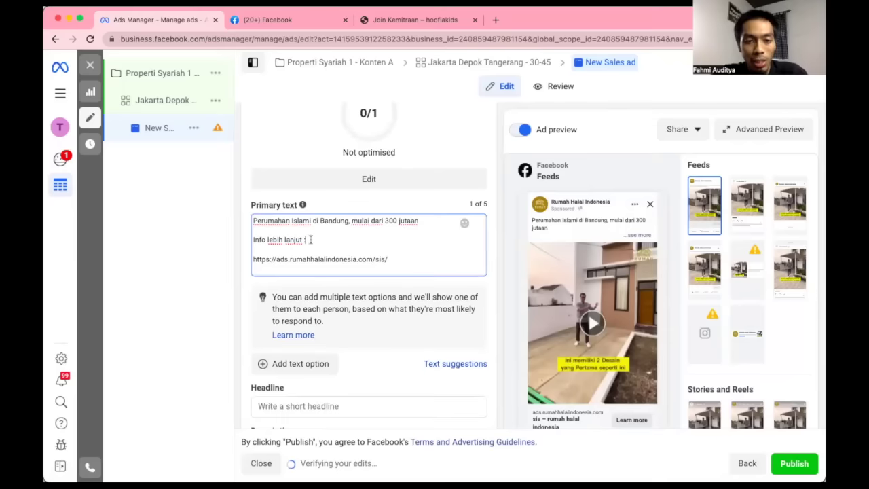
{"action": "triple_click", "coordinate": [288, 239]}
{"action": "left_click", "coordinate": [318, 240]}
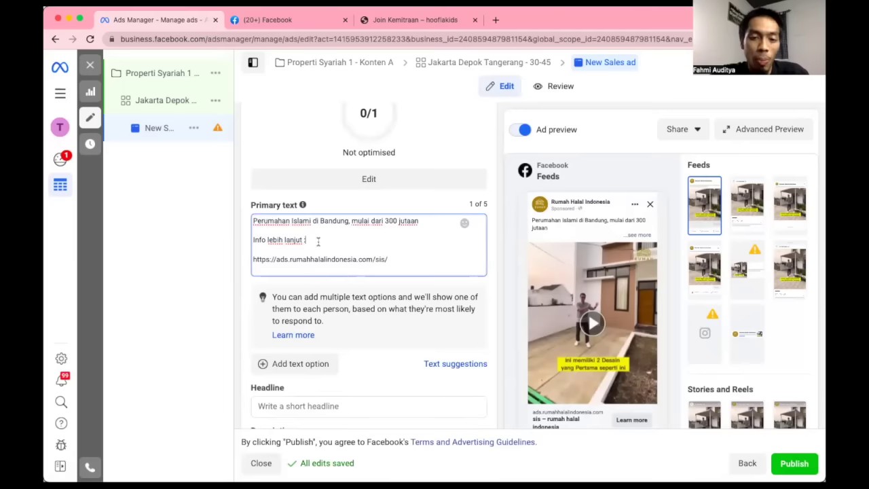
{"action": "scroll", "coordinate": [348, 252], "scroll_direction": "down", "scroll_amount": 2}
{"action": "scroll", "coordinate": [348, 253], "scroll_direction": "up", "scroll_amount": 2}
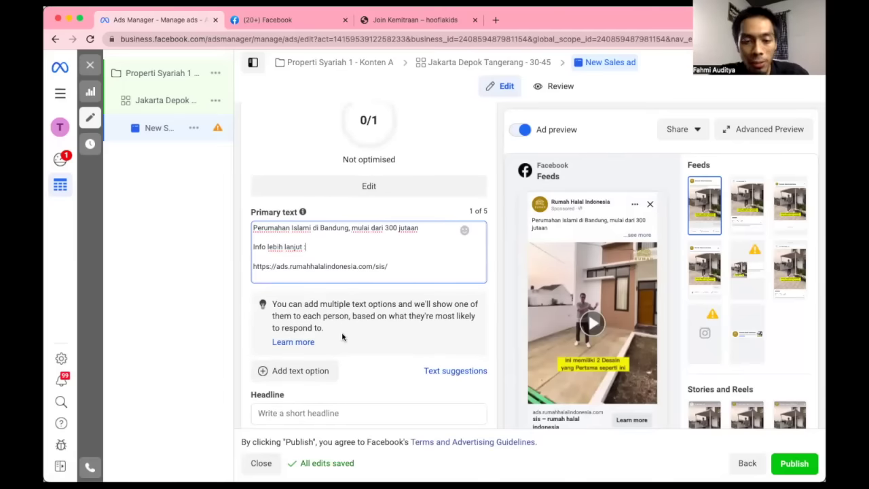
{"action": "scroll", "coordinate": [341, 335], "scroll_direction": "down", "scroll_amount": 3}
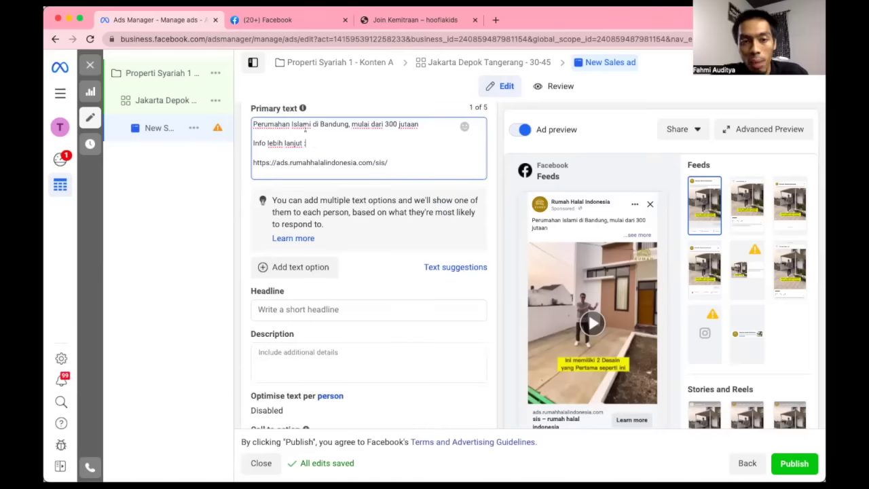
{"action": "triple_click", "coordinate": [282, 141]}
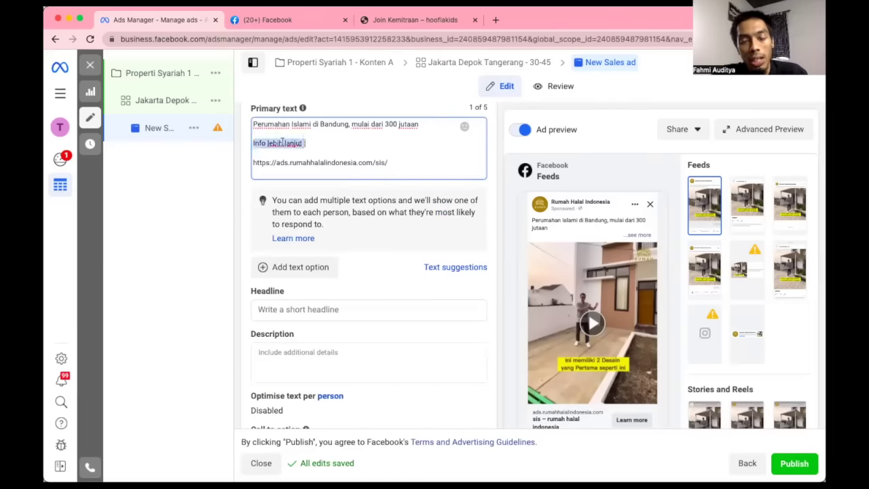
{"action": "left_click", "coordinate": [313, 143]}
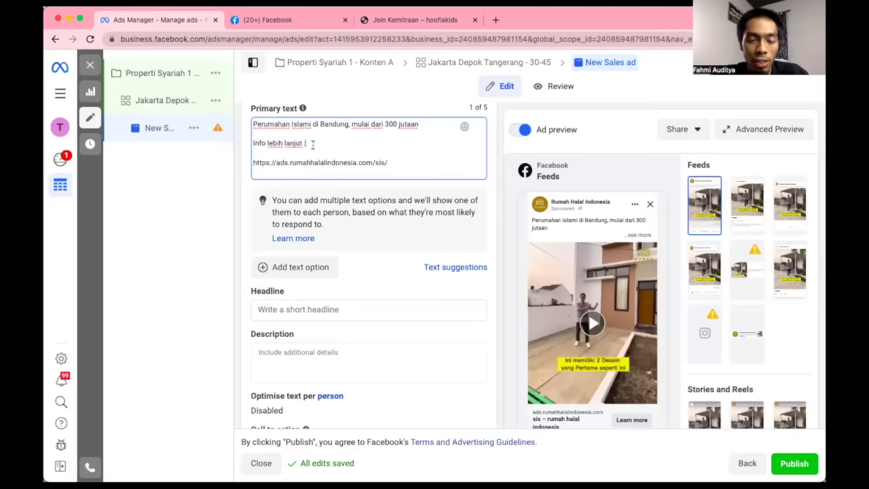
Set the ad's headline to "Rumah Untuk Pasangan Muda Baru >>" and check it alongside the primary text.
{"action": "left_click", "coordinate": [348, 317]}
{"action": "type", "text": "Rumah"}
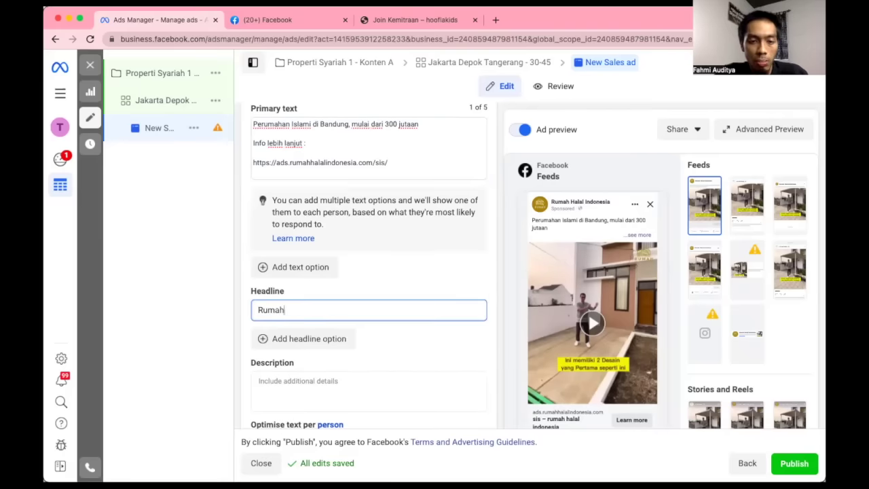
{"action": "type", "text": " Untuk Pasang"}
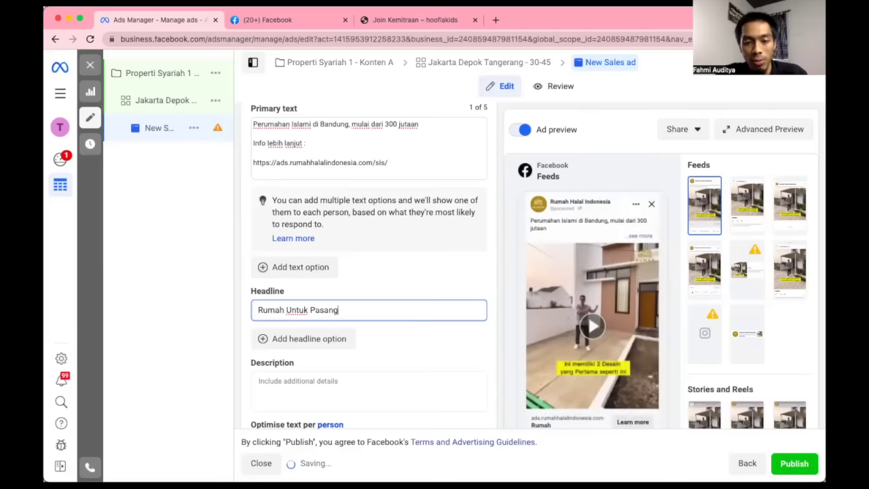
{"action": "type", "text": "an Muda"}
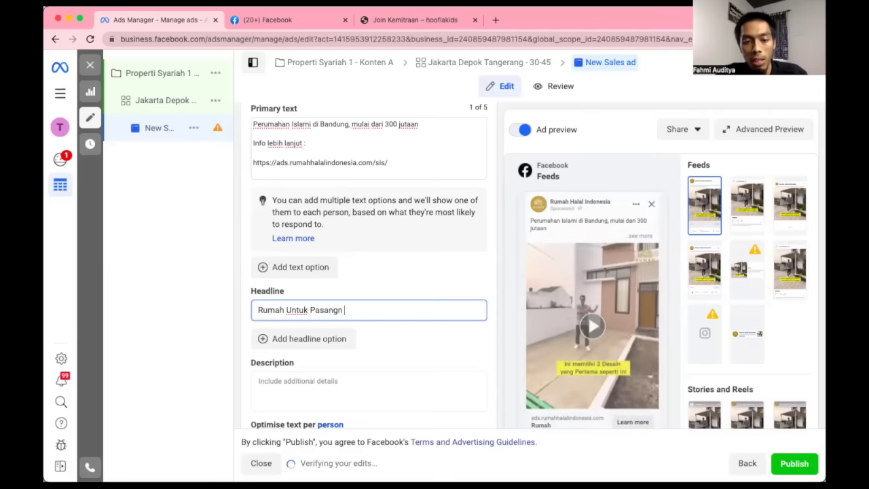
{"action": "type", "text": " Baru >>"}
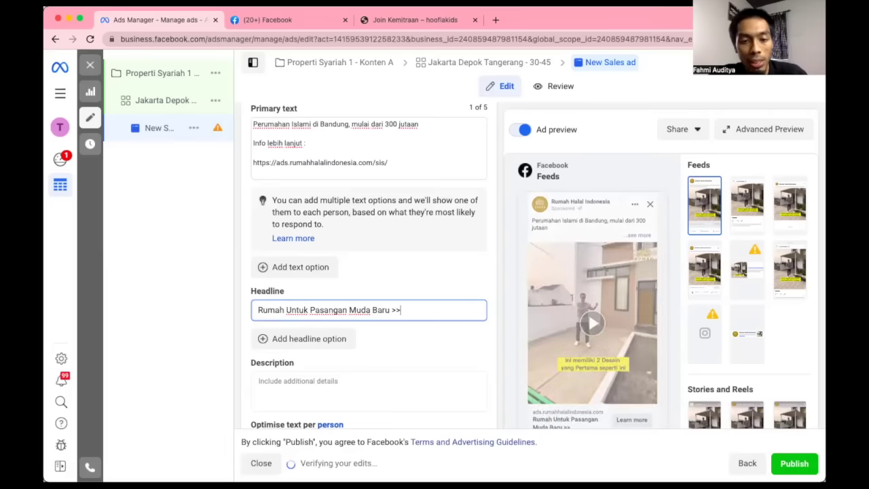
{"action": "scroll", "coordinate": [372, 313], "scroll_direction": "down", "scroll_amount": 1}
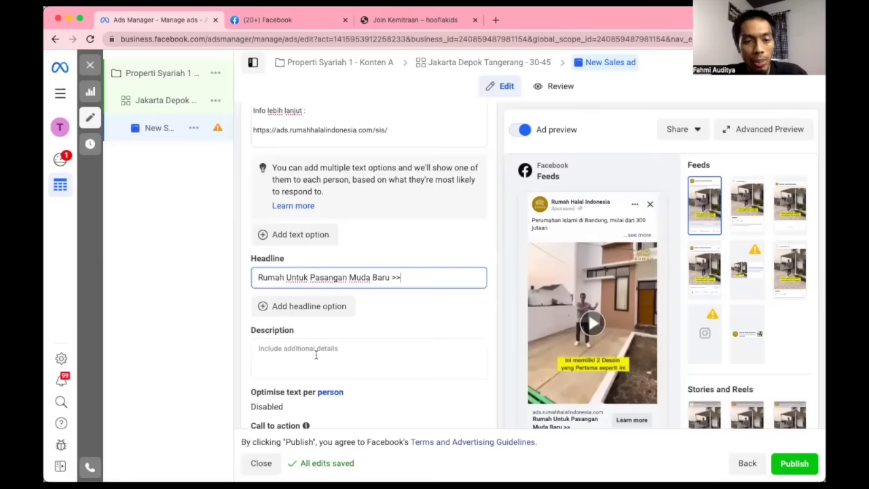
{"action": "scroll", "coordinate": [422, 302], "scroll_direction": "up", "scroll_amount": 1}
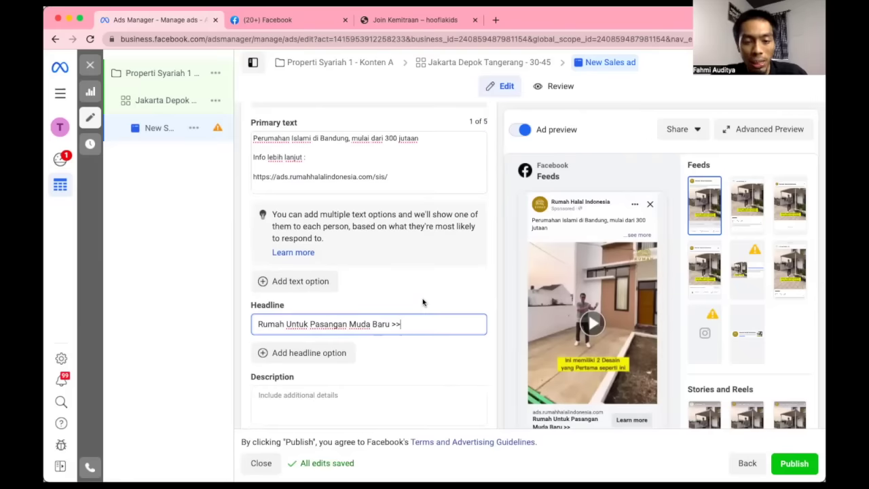
{"action": "scroll", "coordinate": [350, 294], "scroll_direction": "up", "scroll_amount": 1}
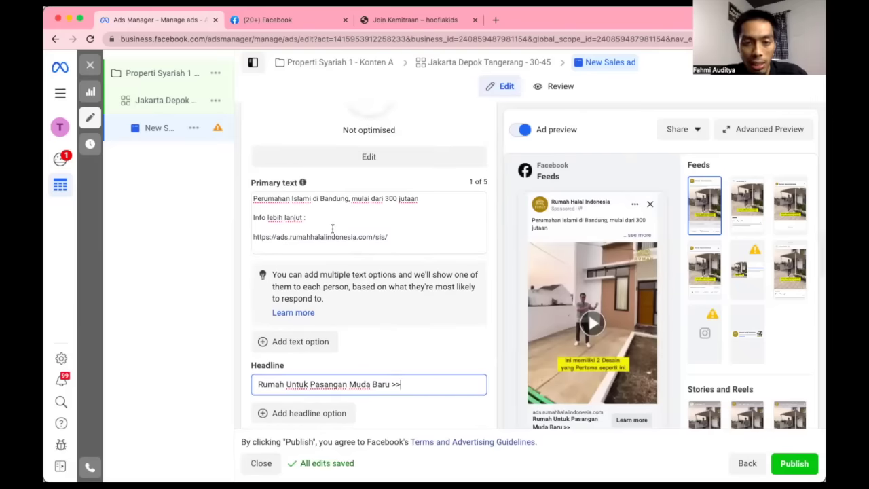
Examine the Hoofla Kids sponsored post with its Learn more link and its Join Kemitraan landing page, and return to the ad draft.
{"action": "left_click", "coordinate": [288, 20]}
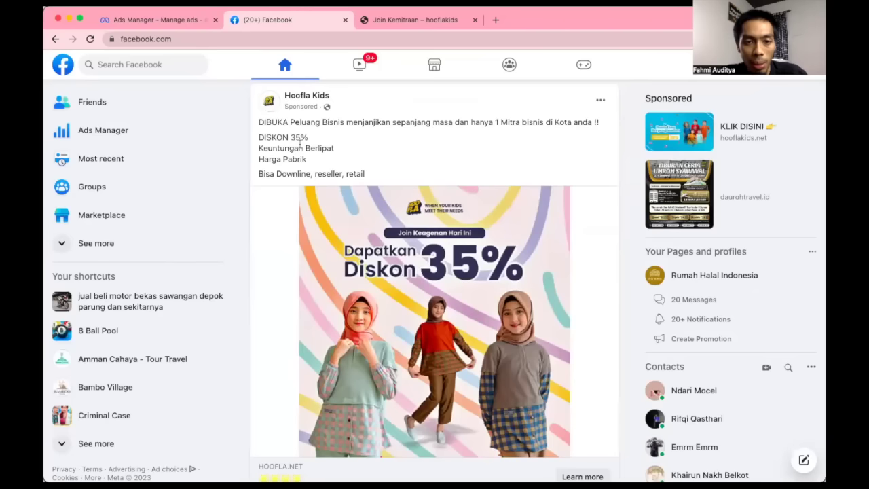
{"action": "scroll", "coordinate": [319, 200], "scroll_direction": "down", "scroll_amount": 2}
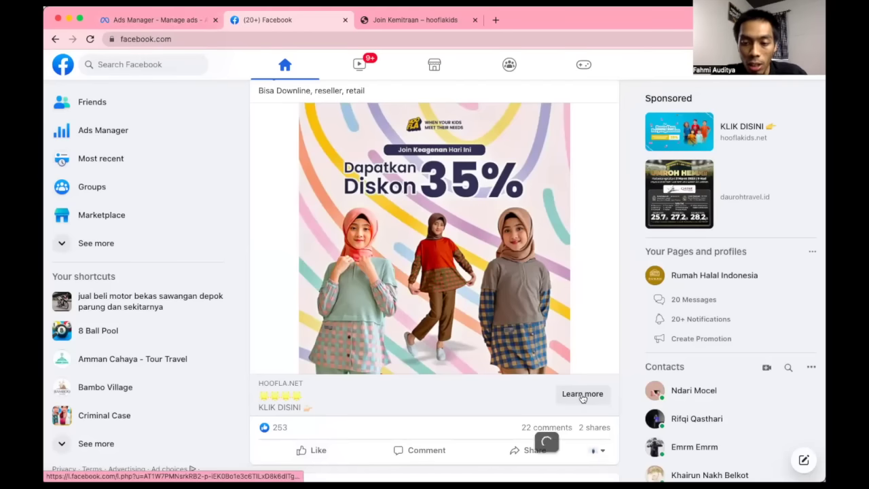
{"action": "left_click", "coordinate": [178, 24]}
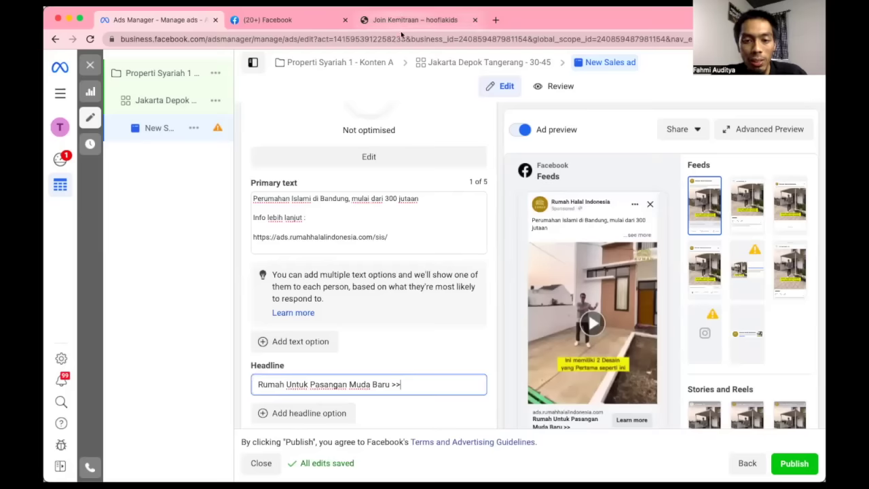
{"action": "left_click", "coordinate": [417, 16]}
{"action": "scroll", "coordinate": [391, 253], "scroll_direction": "down", "scroll_amount": 6}
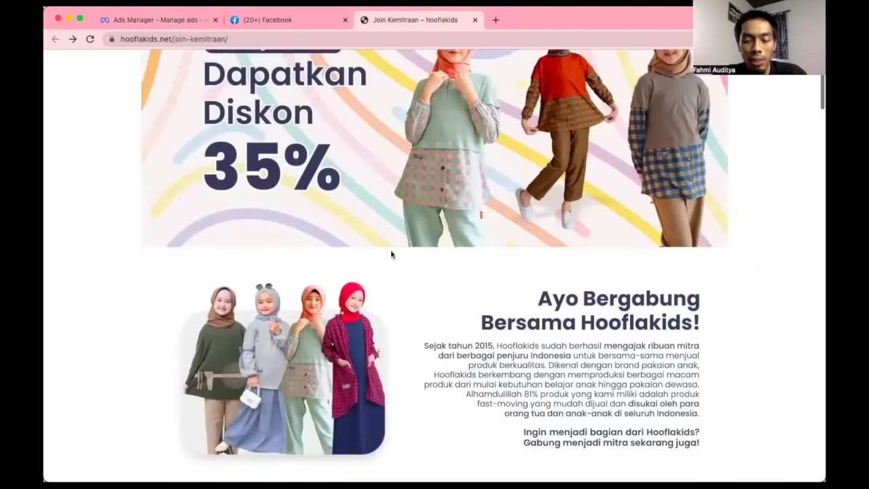
{"action": "scroll", "coordinate": [391, 252], "scroll_direction": "up", "scroll_amount": 5}
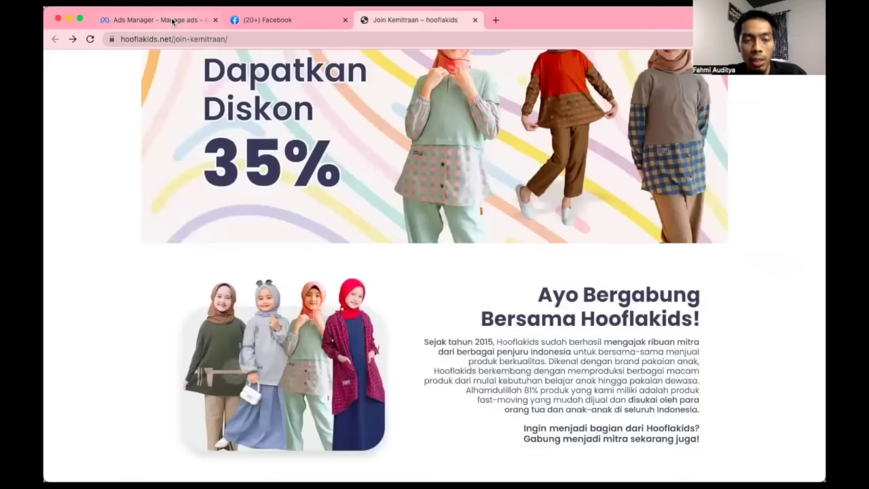
{"action": "left_click", "coordinate": [174, 20]}
Review the ad's call to action options and select Learn more.
{"action": "left_click", "coordinate": [431, 360]}
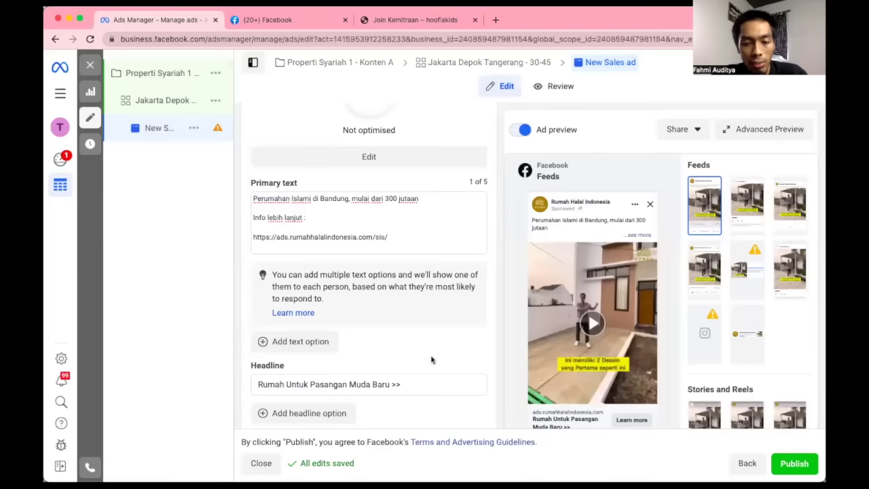
{"action": "scroll", "coordinate": [431, 360], "scroll_direction": "down", "scroll_amount": 4}
{"action": "scroll", "coordinate": [431, 360], "scroll_direction": "down", "scroll_amount": 7}
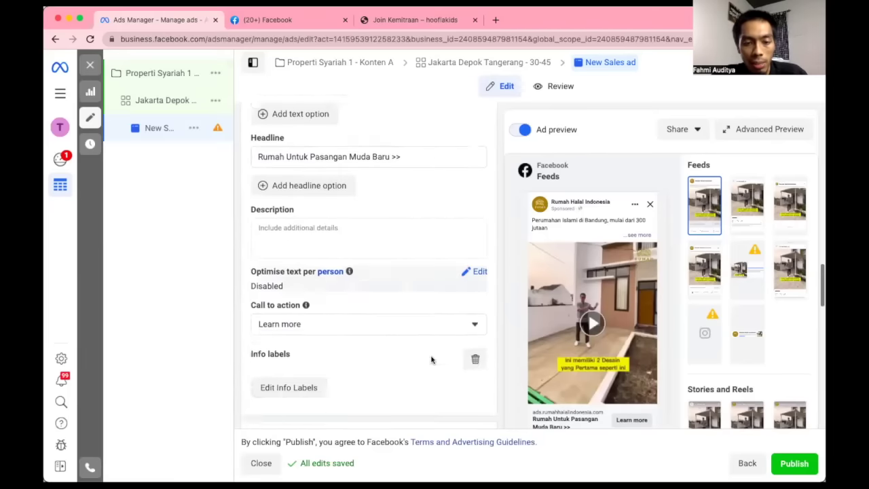
{"action": "left_click", "coordinate": [346, 163]}
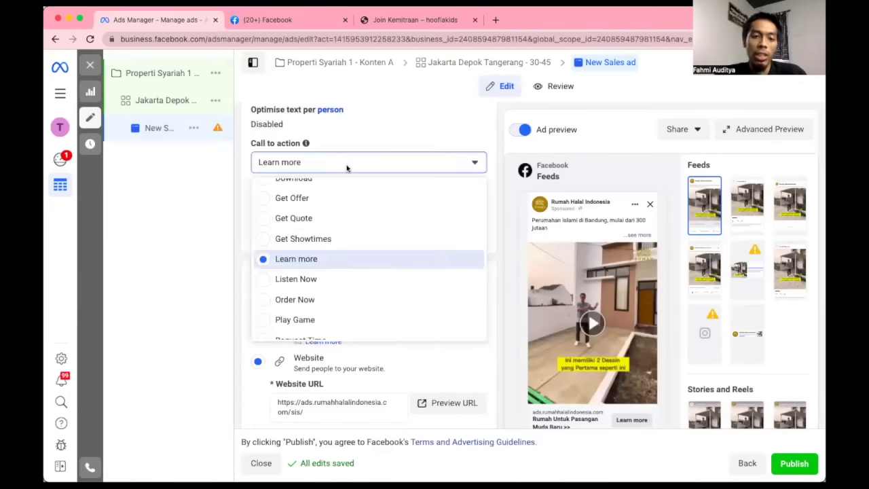
{"action": "scroll", "coordinate": [348, 268], "scroll_direction": "up", "scroll_amount": 3}
{"action": "scroll", "coordinate": [349, 270], "scroll_direction": "down", "scroll_amount": 3}
{"action": "scroll", "coordinate": [350, 270], "scroll_direction": "up", "scroll_amount": 3}
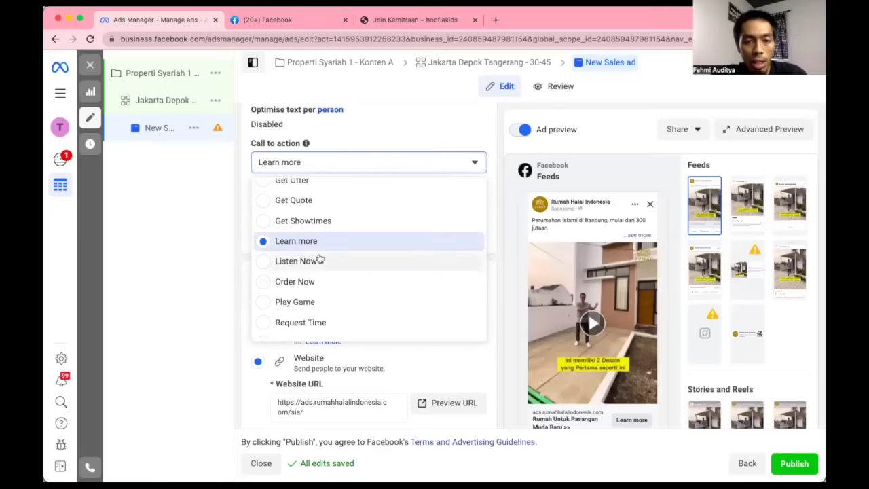
{"action": "left_click", "coordinate": [299, 244]}
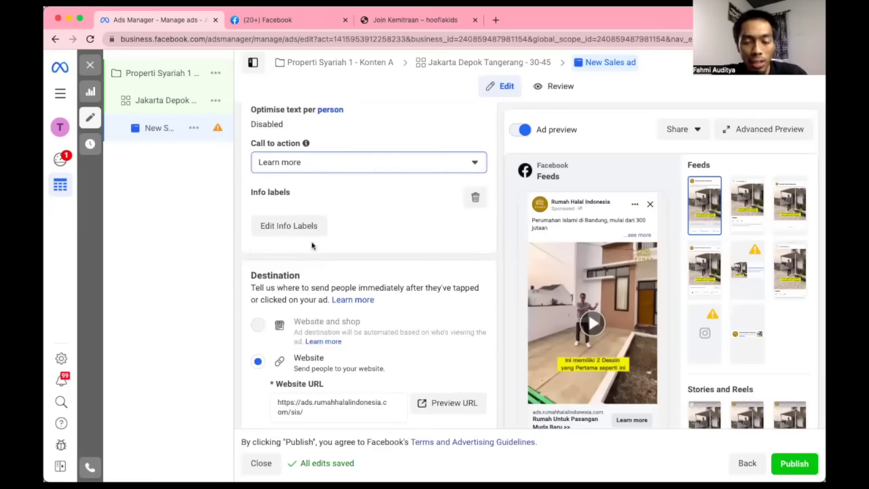
Check the ad's tracking settings and rename the ad as "Konten Project Bandung 1".
{"action": "scroll", "coordinate": [382, 238], "scroll_direction": "down", "scroll_amount": 10}
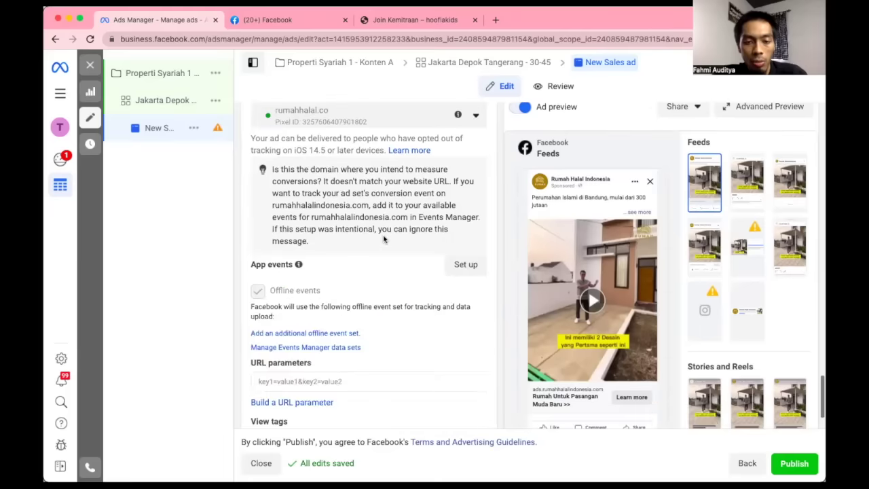
{"action": "scroll", "coordinate": [382, 237], "scroll_direction": "down", "scroll_amount": 3}
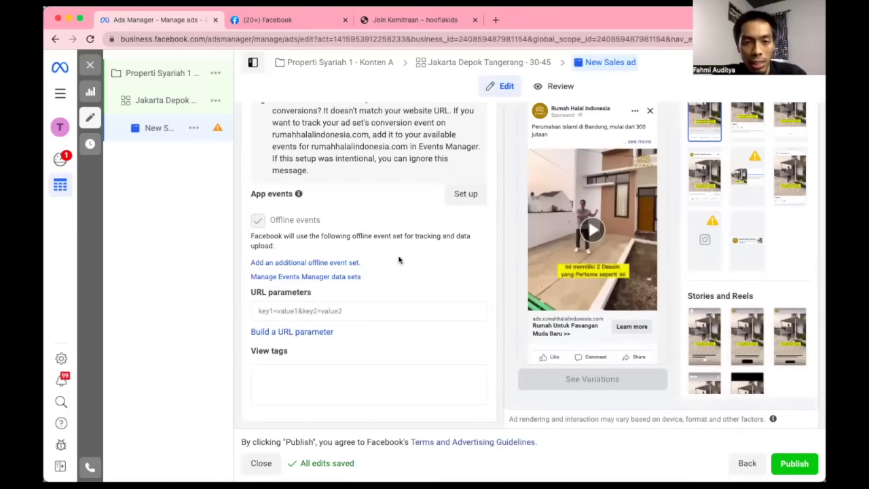
{"action": "scroll", "coordinate": [401, 257], "scroll_direction": "up", "scroll_amount": 5}
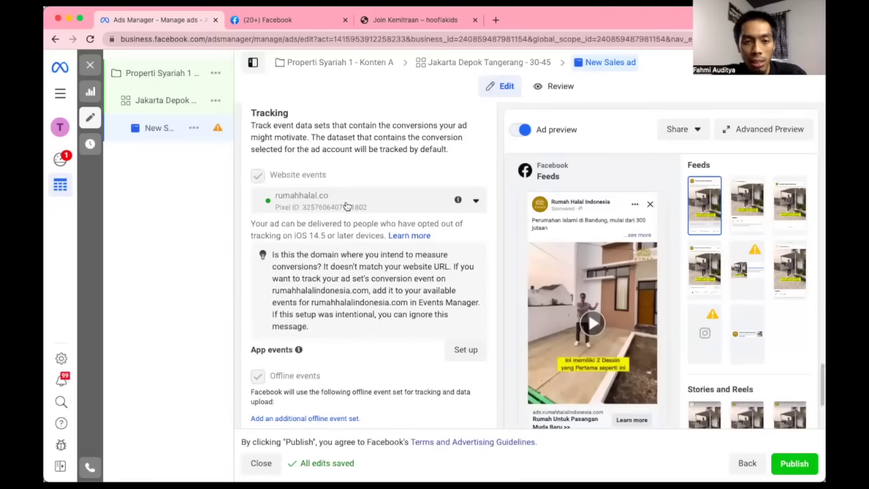
{"action": "scroll", "coordinate": [346, 206], "scroll_direction": "up", "scroll_amount": 15}
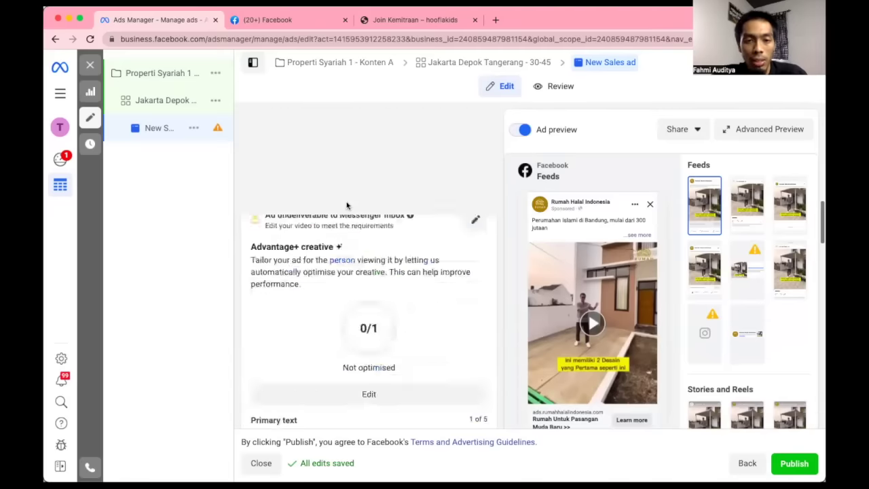
{"action": "left_click", "coordinate": [297, 152]}
{"action": "key", "text": "super+a"}
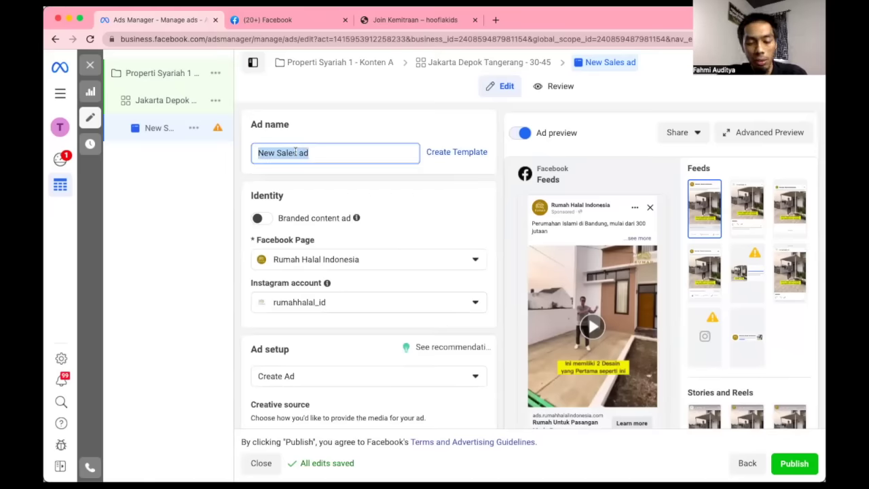
{"action": "type", "text": "Konten "}
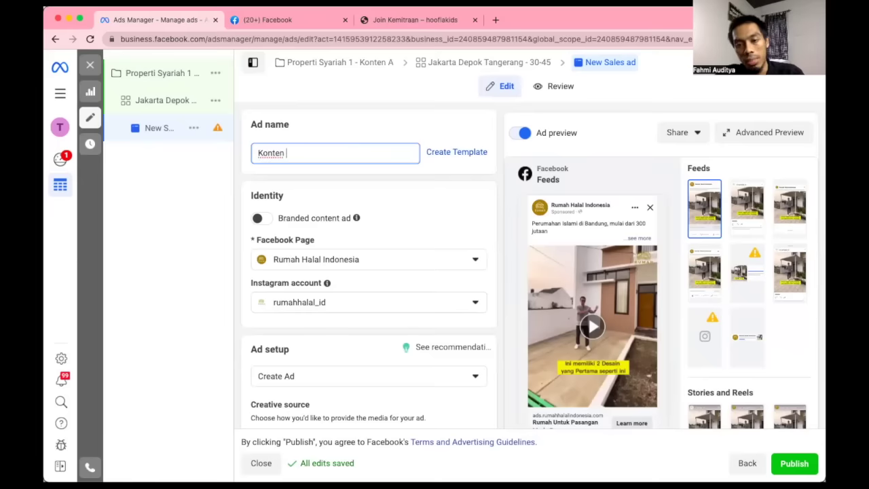
{"action": "type", "text": "B"}
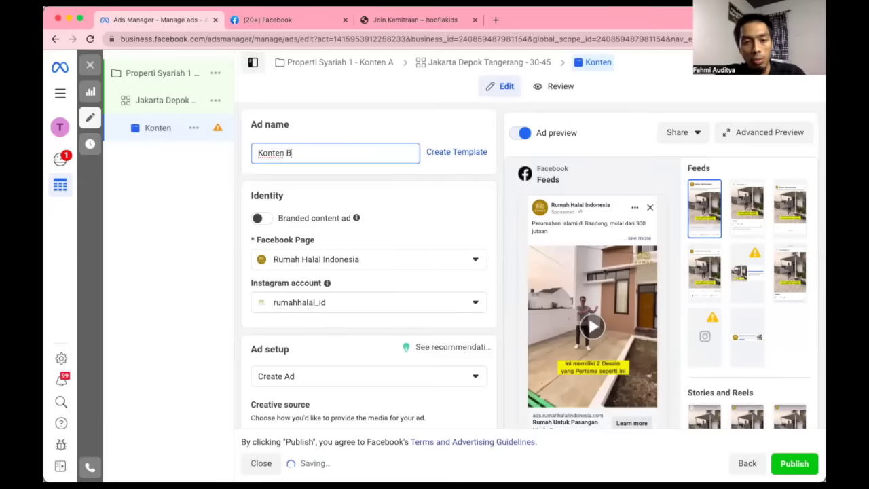
{"action": "key", "text": "BackSpace"}
{"action": "type", "text": "Proje"}
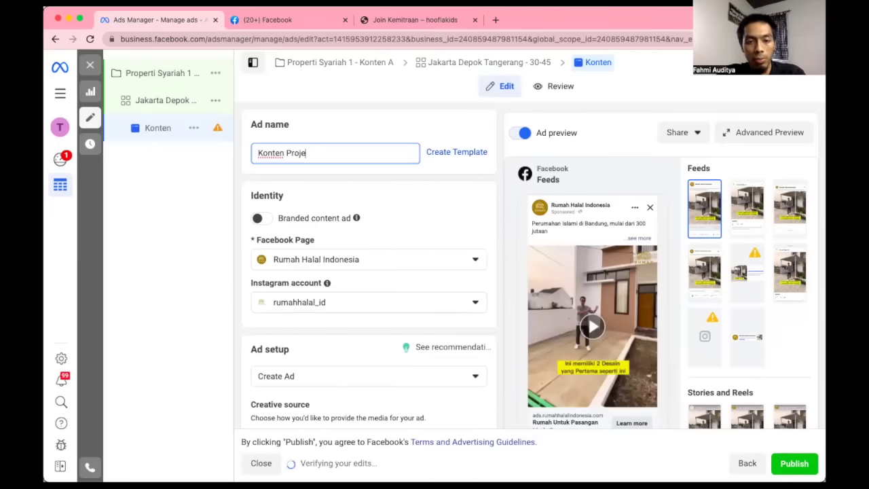
{"action": "type", "text": "ct Bandung 1"}
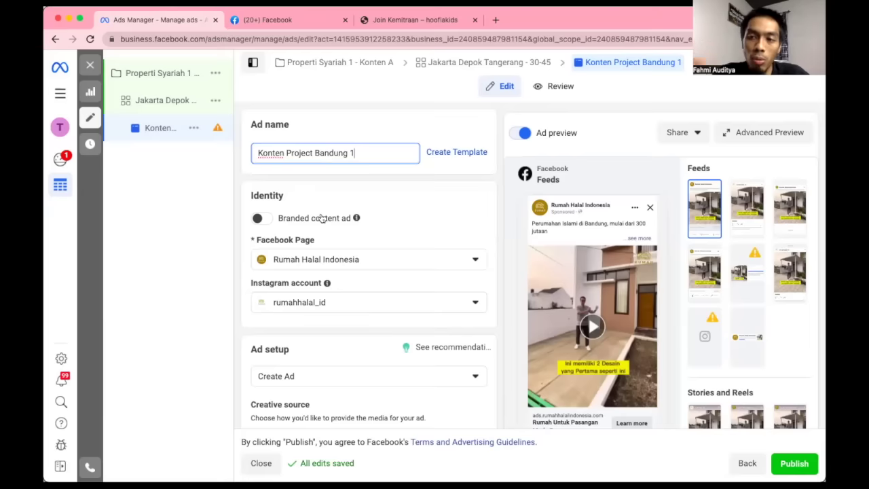
{"action": "left_click", "coordinate": [376, 132]}
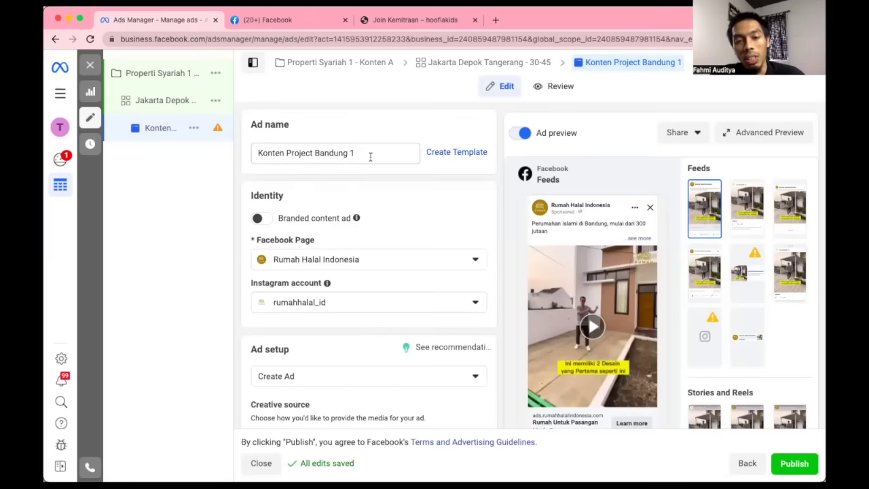
{"action": "left_click", "coordinate": [370, 154]}
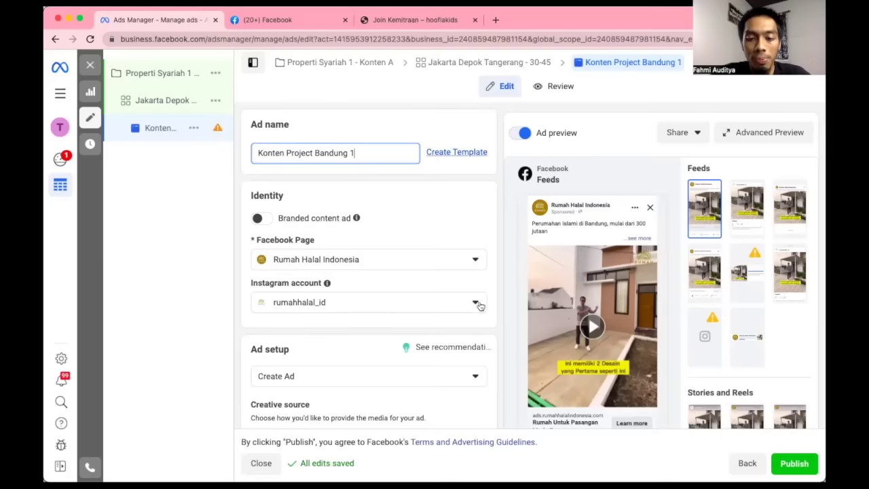
Publish the campaign with its ad set and ad, close the editor, and check for any drafts left to publish.
{"action": "scroll", "coordinate": [500, 322], "scroll_direction": "down", "scroll_amount": 10}
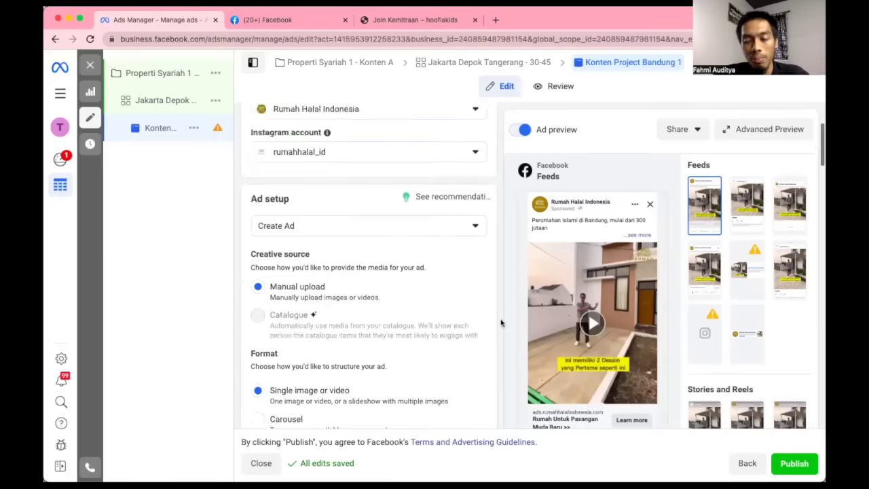
{"action": "left_click", "coordinate": [786, 470]}
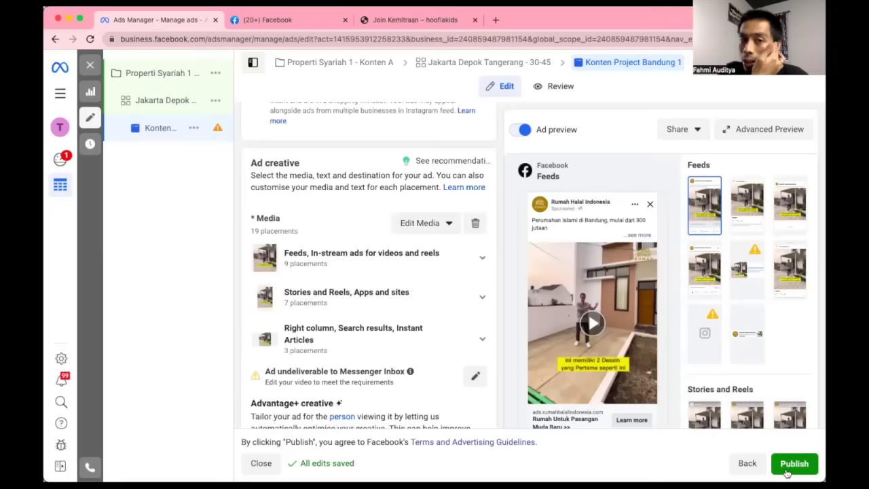
{"action": "left_click", "coordinate": [791, 463]}
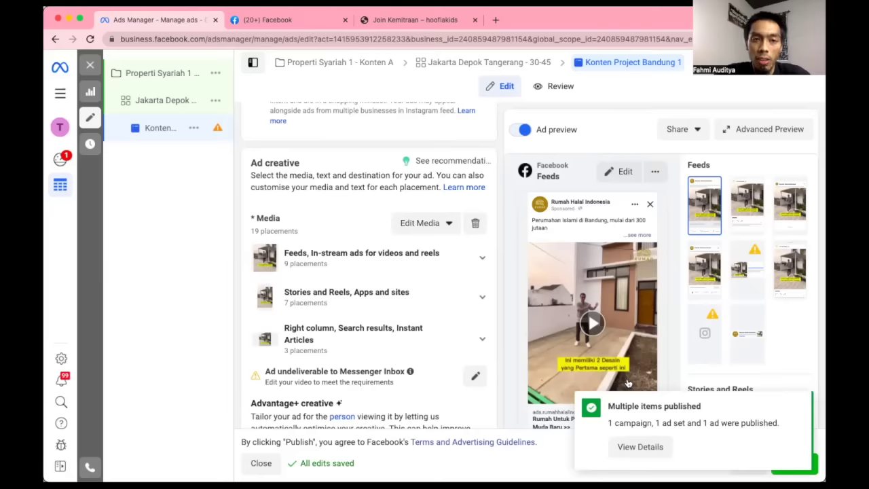
{"action": "left_click", "coordinate": [90, 69]}
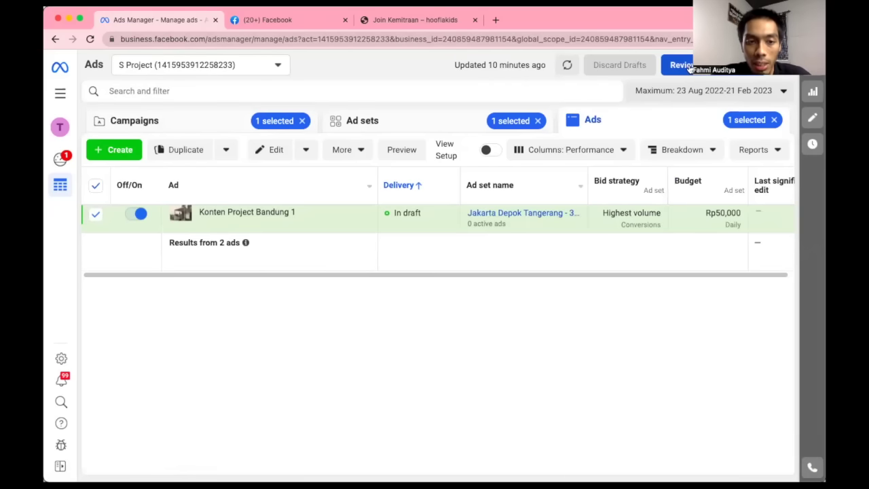
{"action": "left_click", "coordinate": [690, 68]}
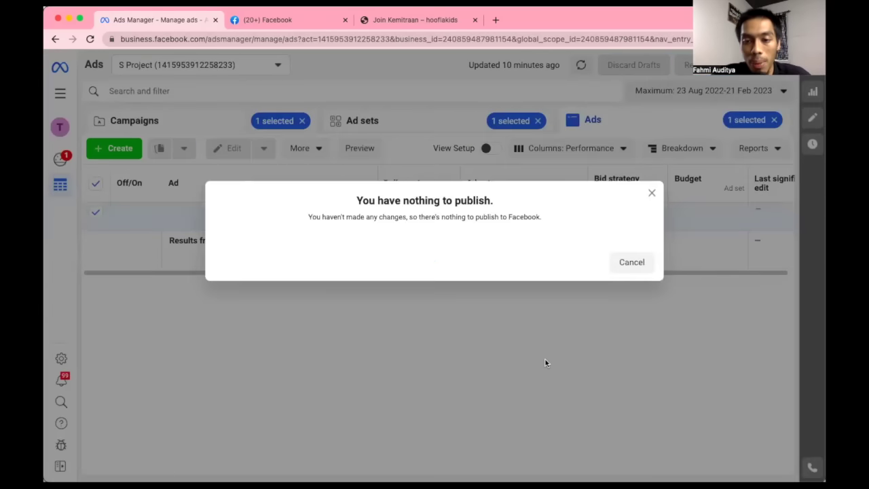
{"action": "left_click", "coordinate": [651, 197]}
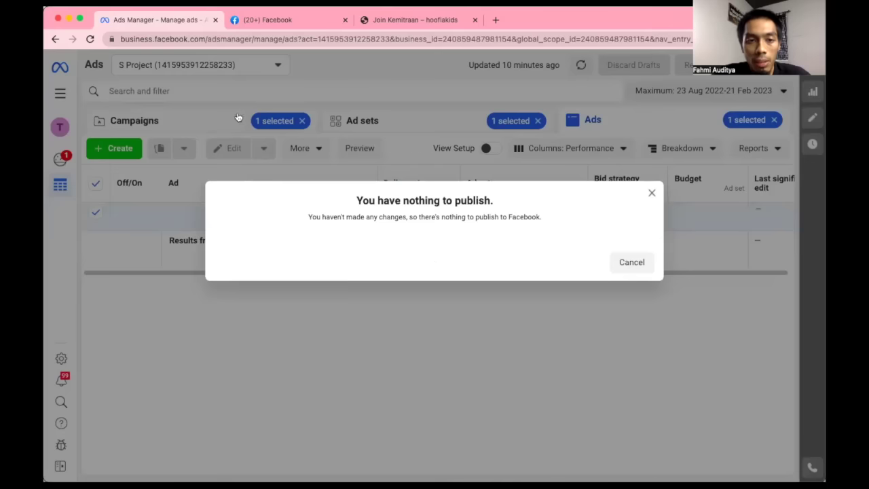
Look up the Properti Syariah 1 - Konten A campaign in the campaigns list and inspect its delivery, budget, results and reach.
{"action": "left_click", "coordinate": [213, 123]}
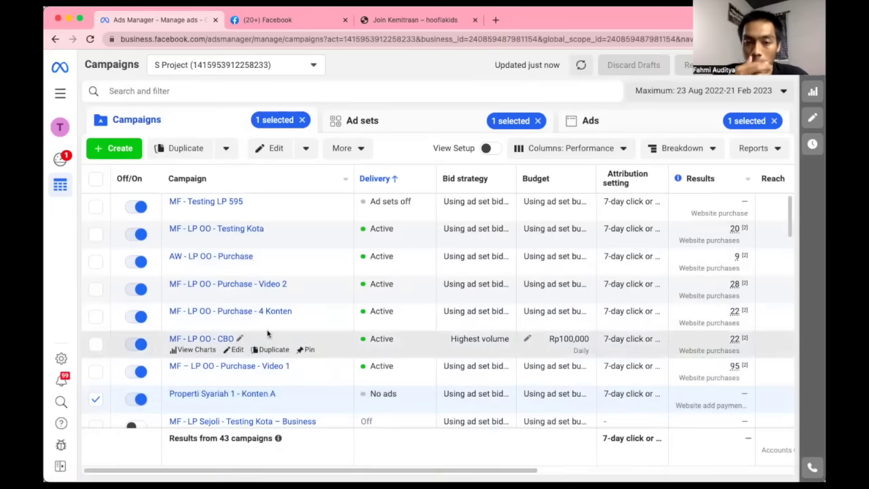
{"action": "scroll", "coordinate": [377, 336], "scroll_direction": "right", "scroll_amount": 5}
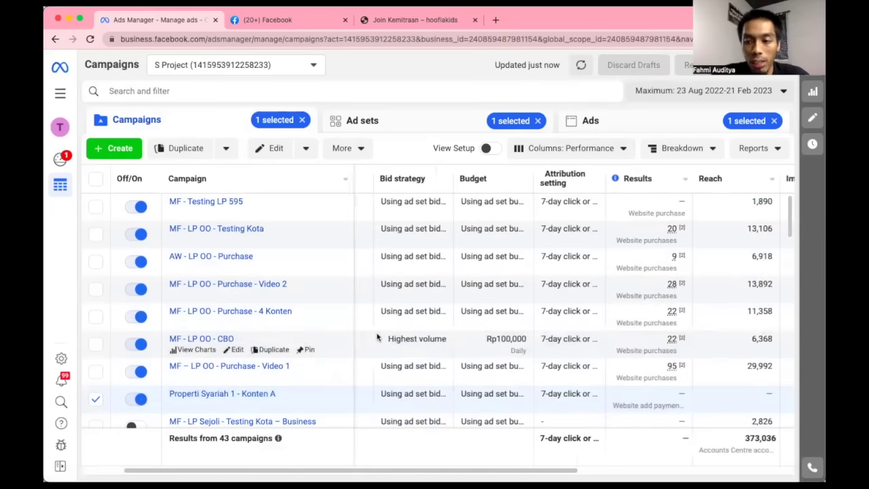
{"action": "scroll", "coordinate": [377, 335], "scroll_direction": "left", "scroll_amount": 5}
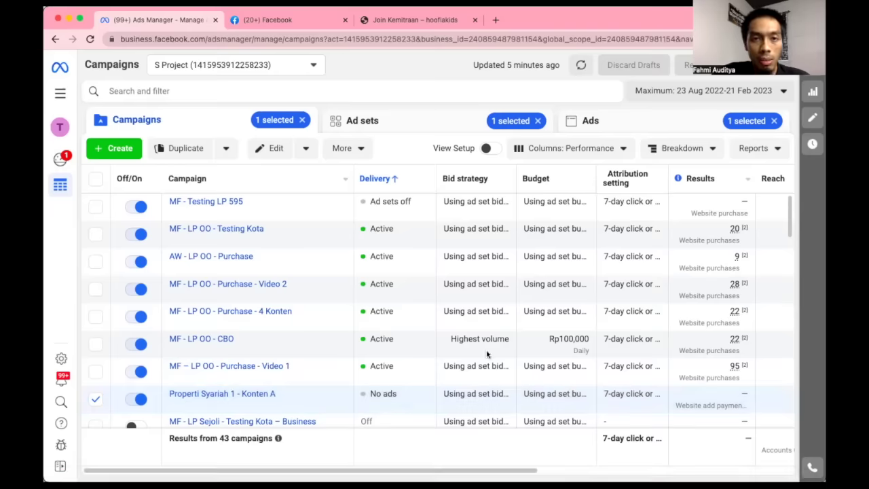
Switch to the Kelas Private presentation in Google Slides and show slide 66 with the presenter's profile and contact information.
{"action": "key", "text": "super+Tab"}
{"action": "left_click", "coordinate": [365, 14]}
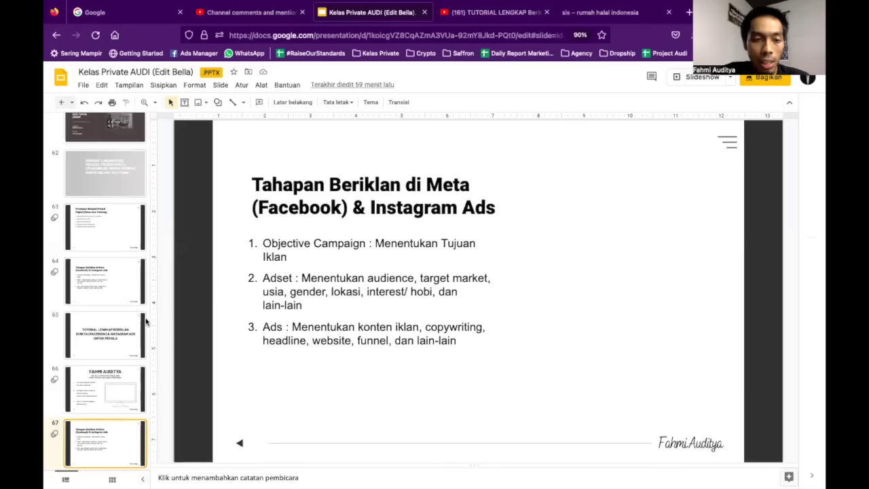
{"action": "left_click", "coordinate": [105, 388]}
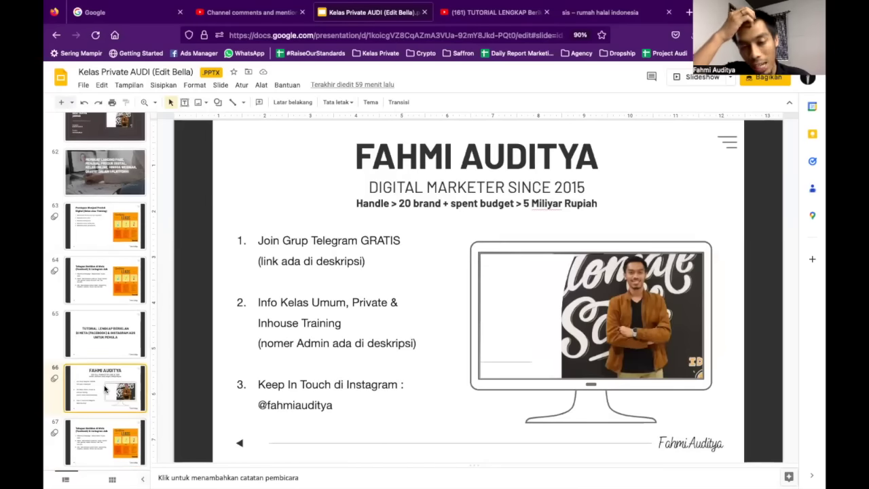